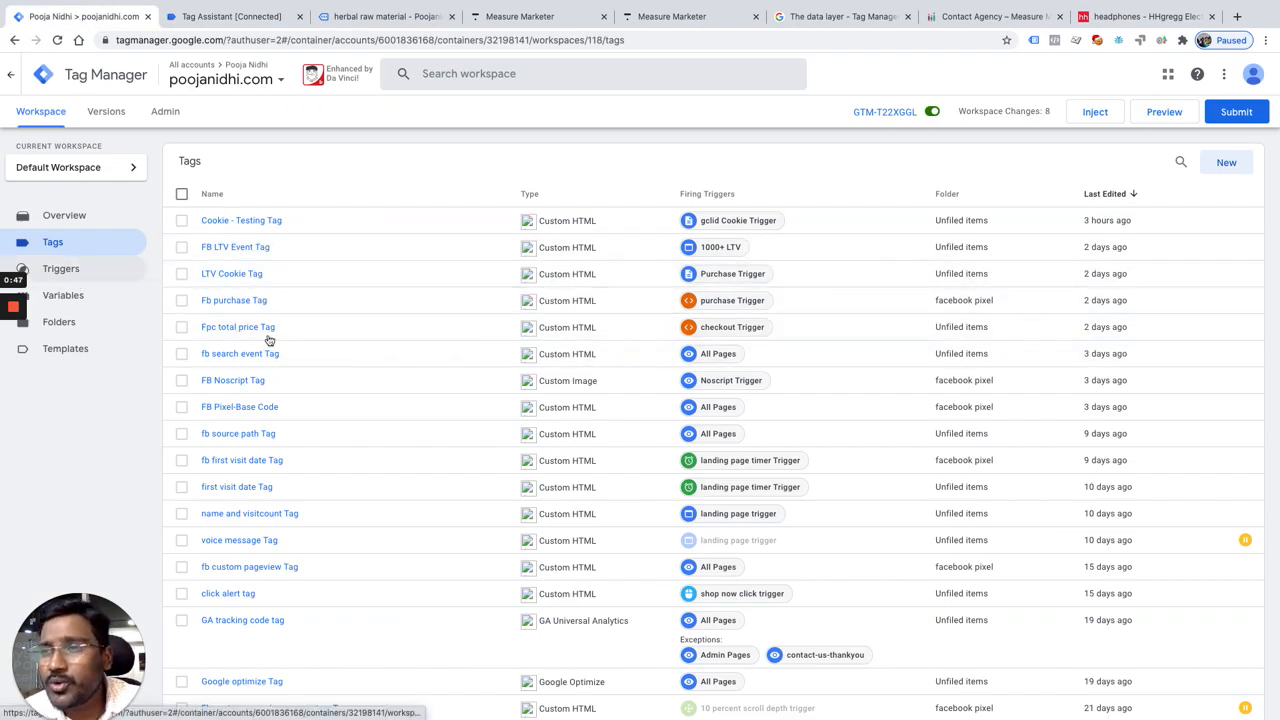
# Step: Open the Fb purchase Tag, review the parameters in its custom HTML Purchase event code, and close it
pyautogui.click(240, 302)
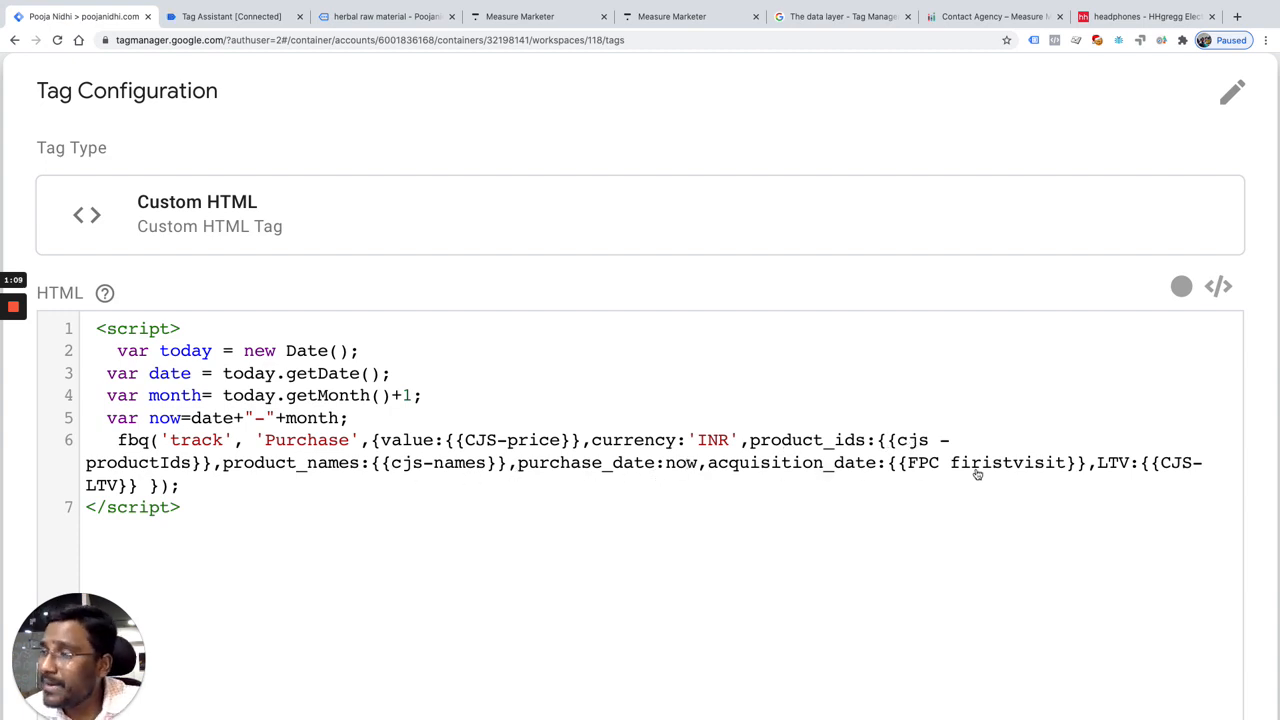
pyautogui.scroll(-1, 709, 556)
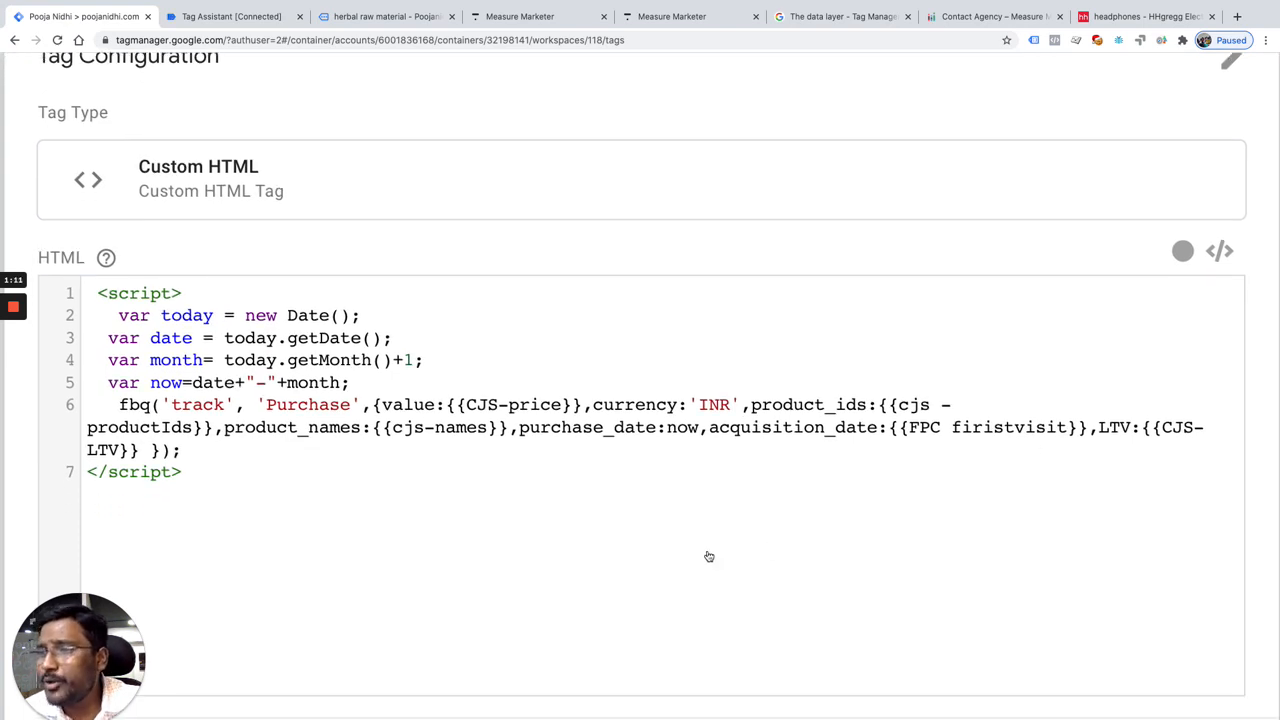
pyautogui.scroll(-1, 709, 556)
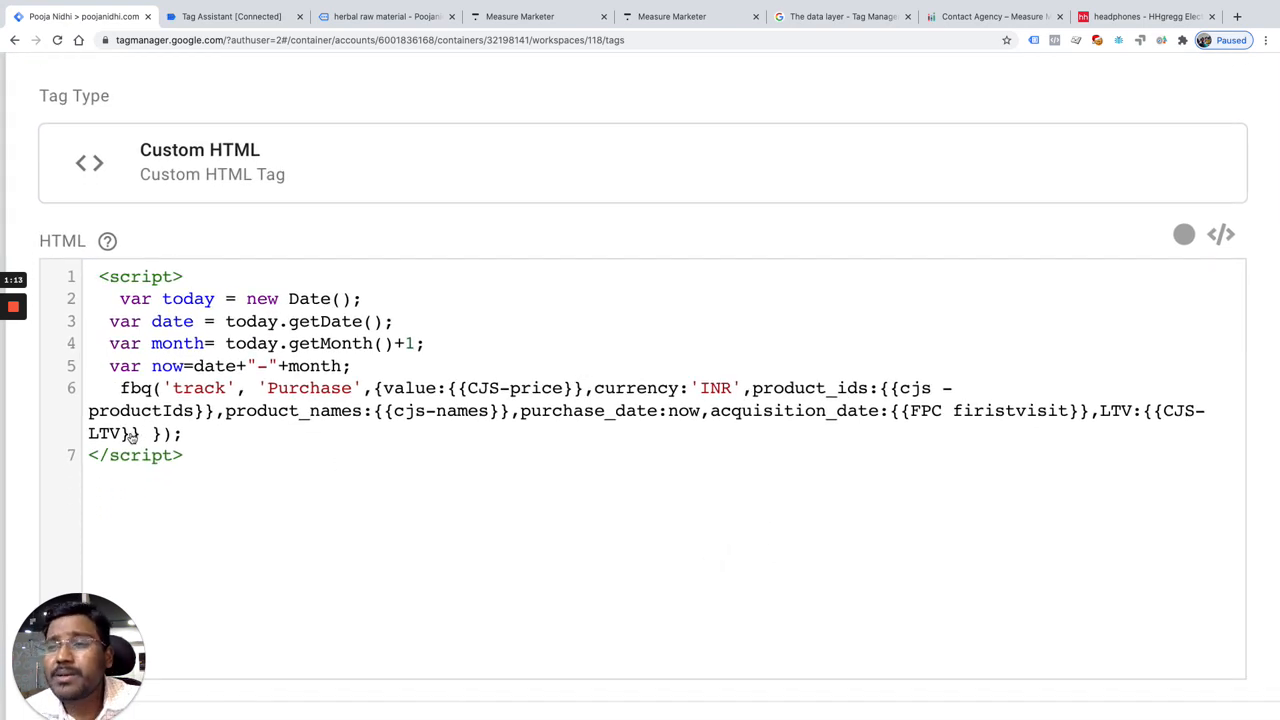
pyautogui.scroll(1, 131, 437)
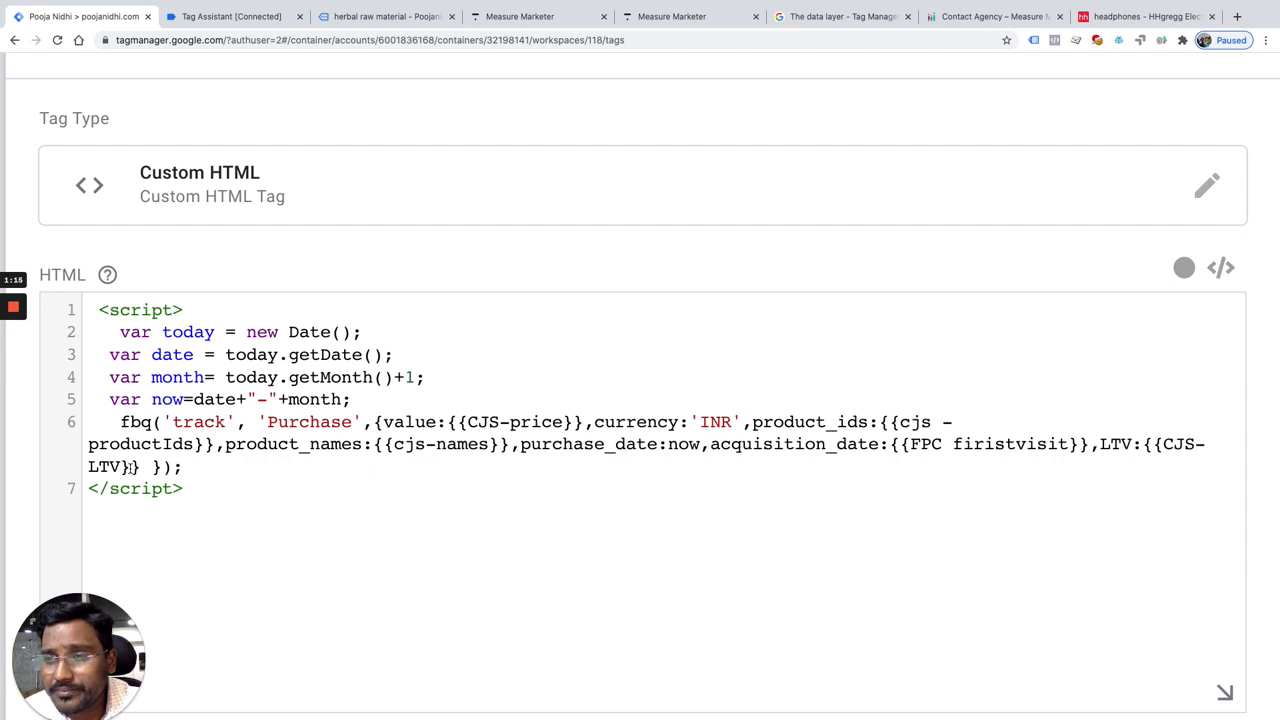
pyautogui.click(130, 467)
pyautogui.click(404, 598)
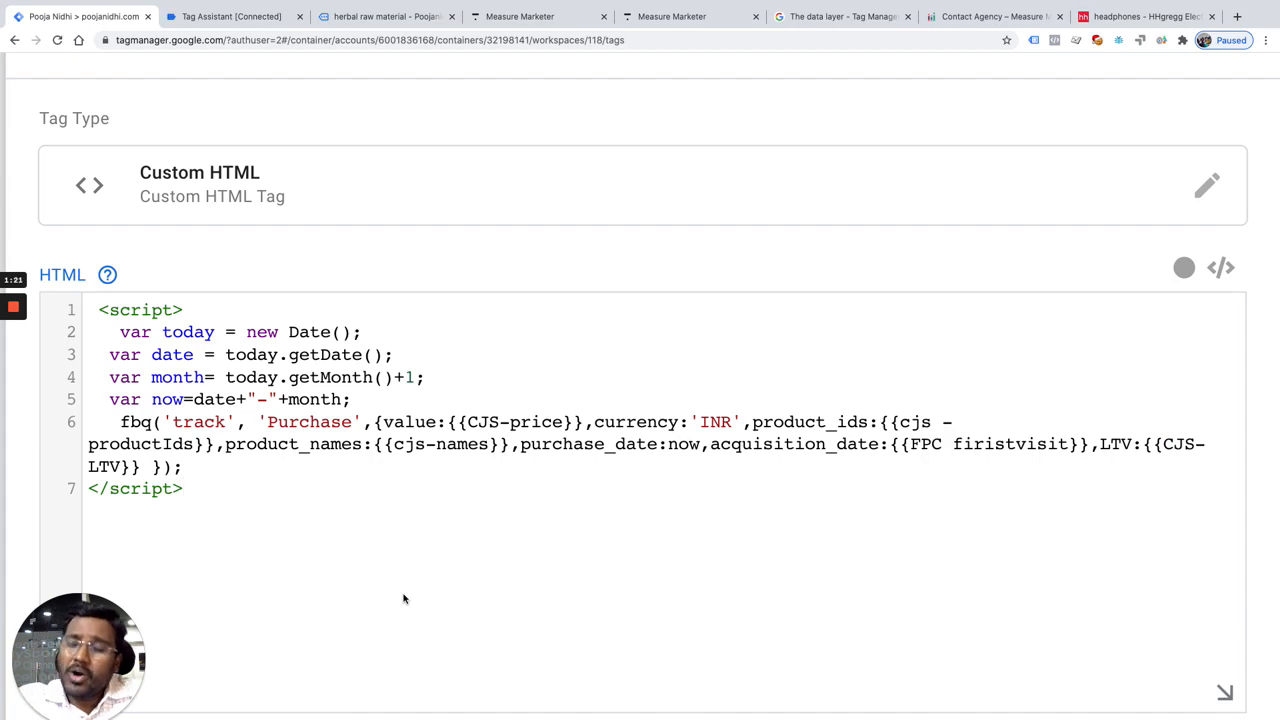
pyautogui.scroll(-5, 404, 598)
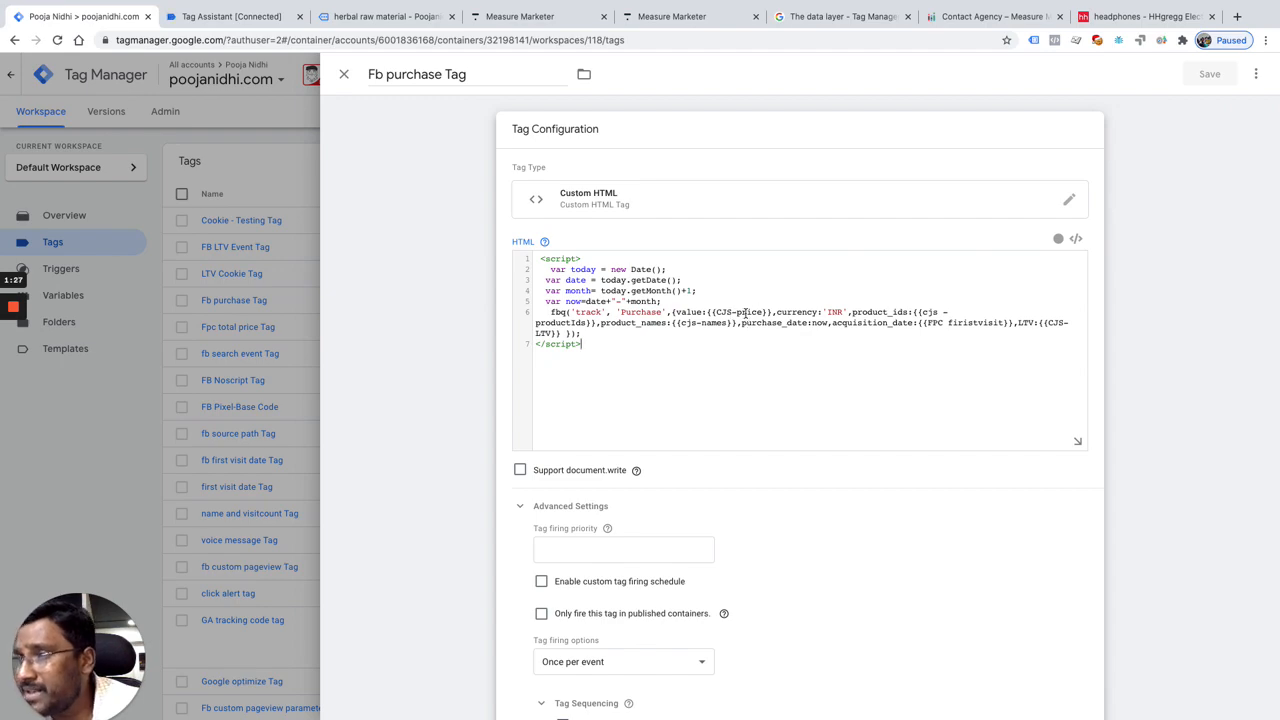
pyautogui.click(343, 74)
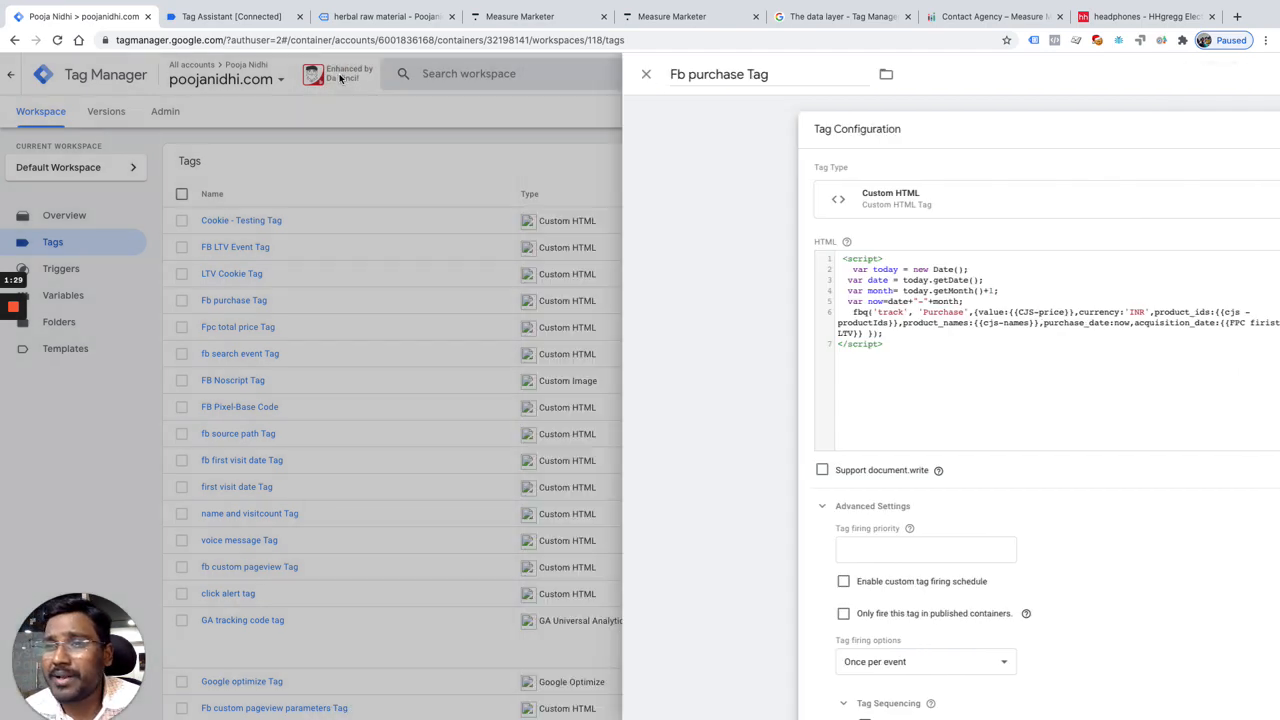
# Step: Open the CJS-price custom JavaScript variable, examine its code that collects product prices, and close it
pyautogui.click(83, 299)
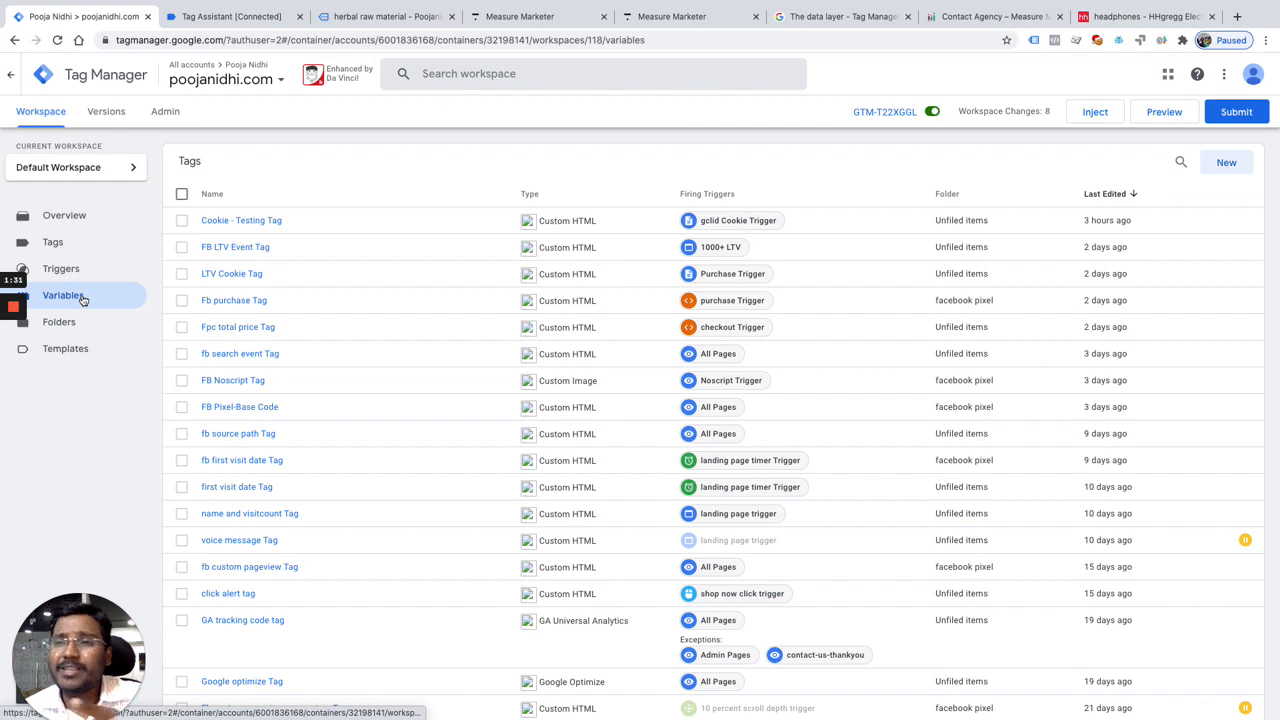
pyautogui.scroll(-2, 617, 497)
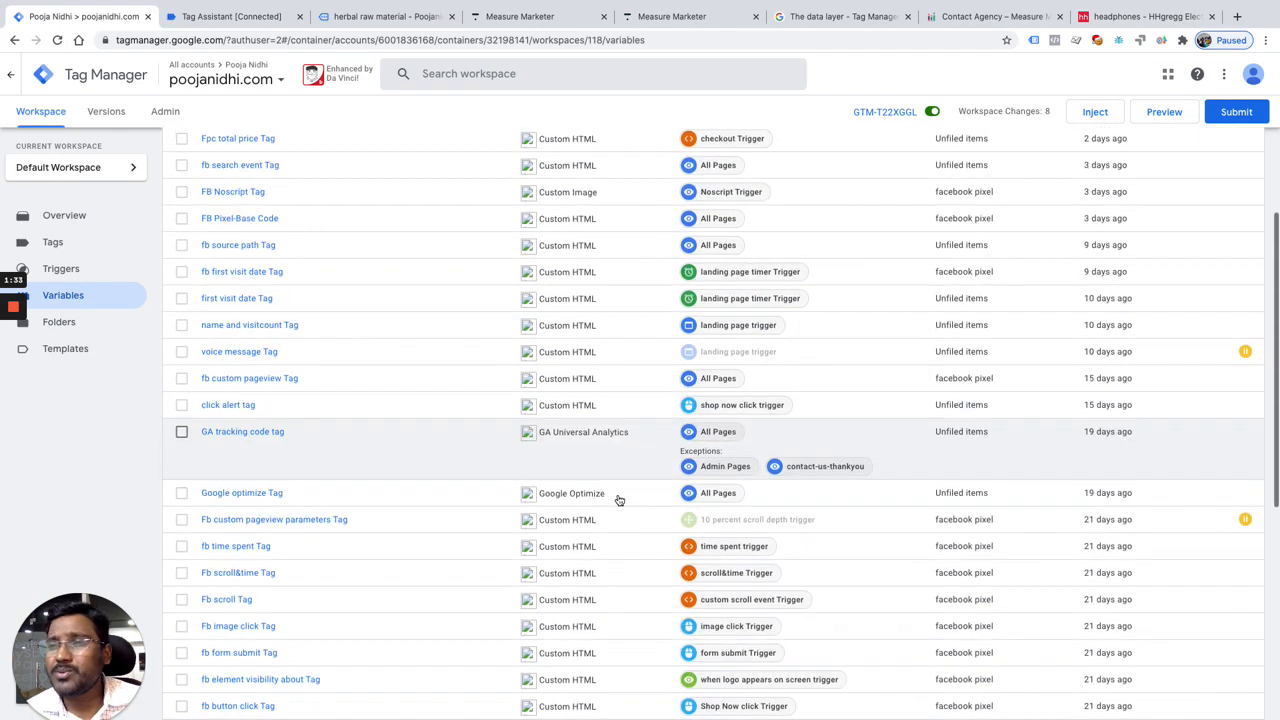
pyautogui.scroll(-1, 628, 505)
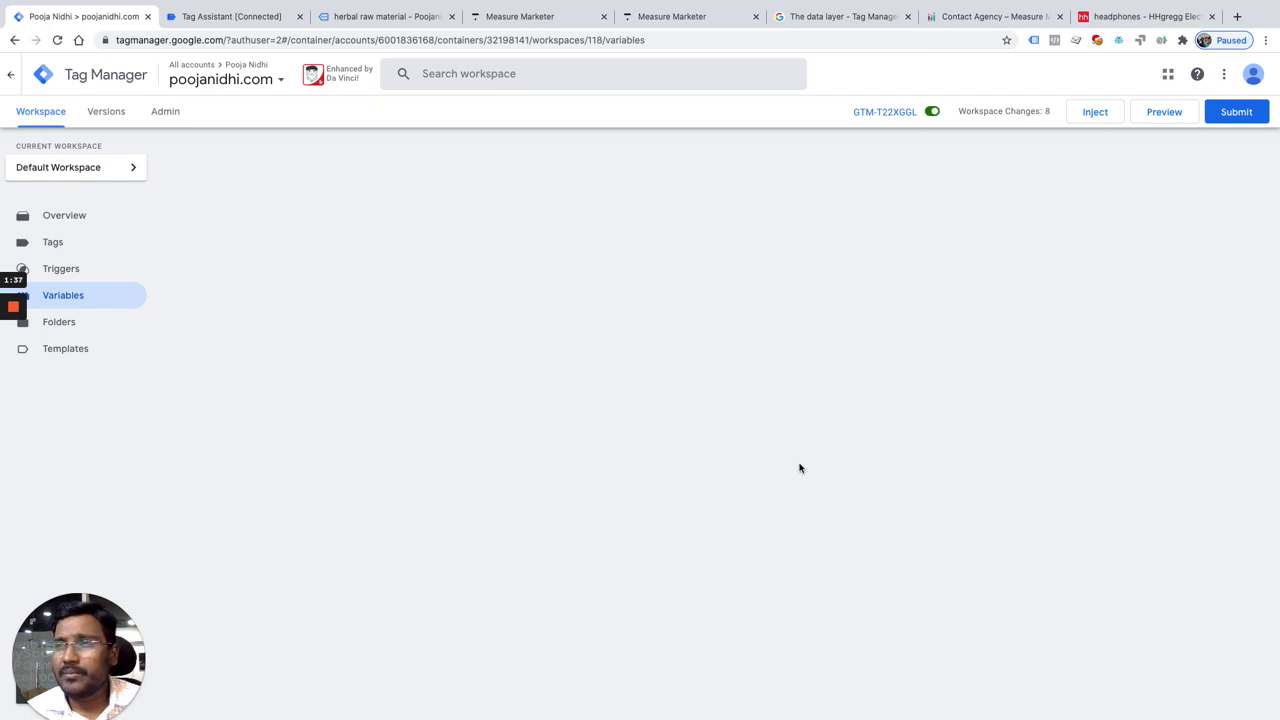
pyautogui.scroll(-10, 800, 468)
pyautogui.scroll(1, 801, 469)
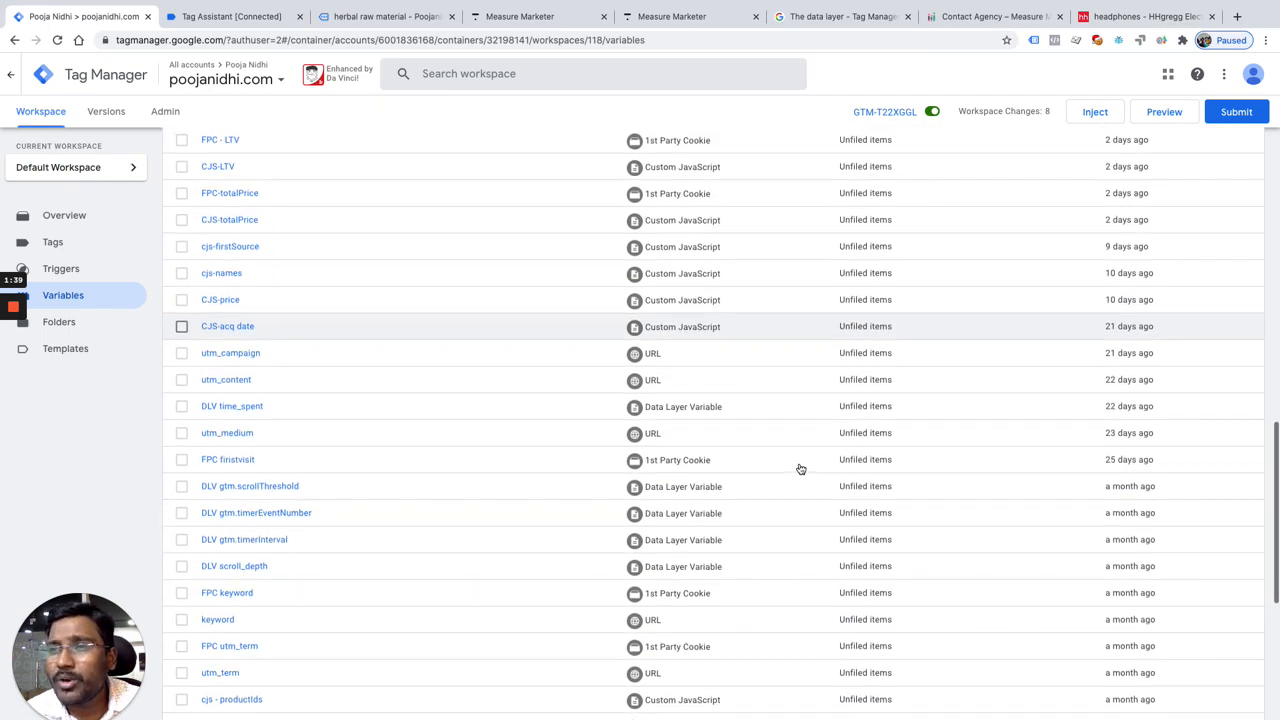
pyautogui.click(226, 302)
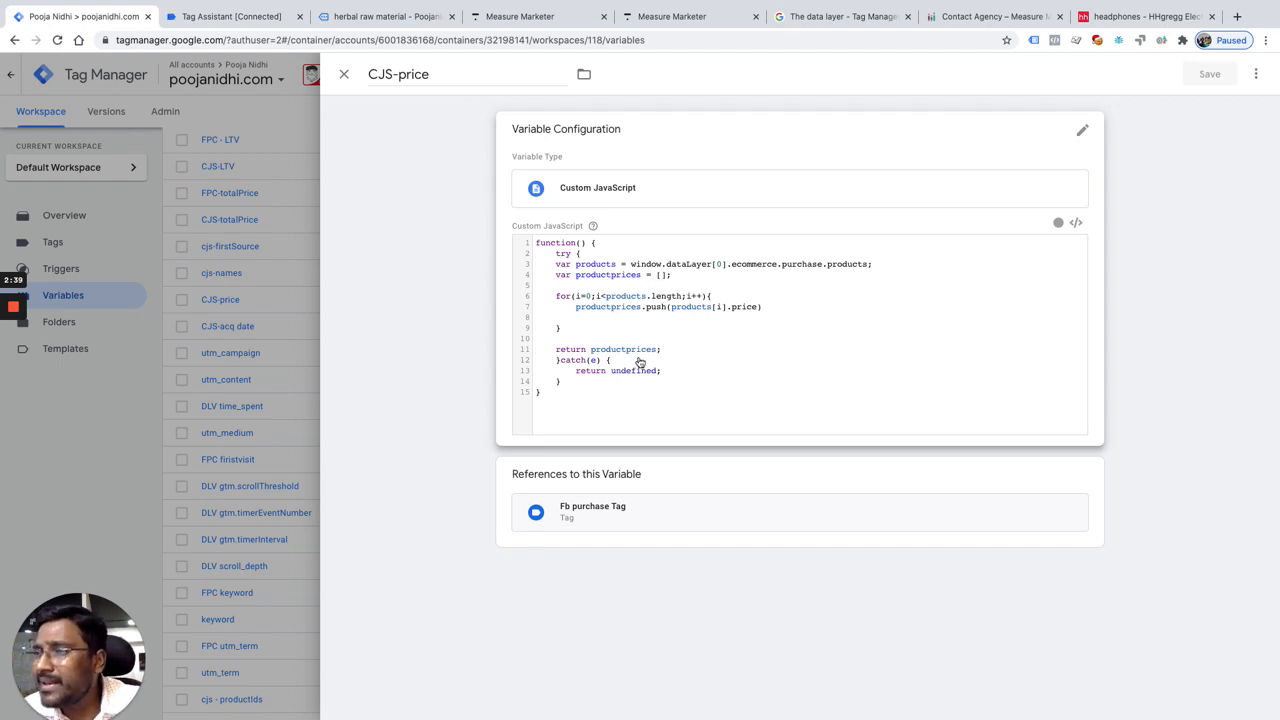
pyautogui.click(345, 76)
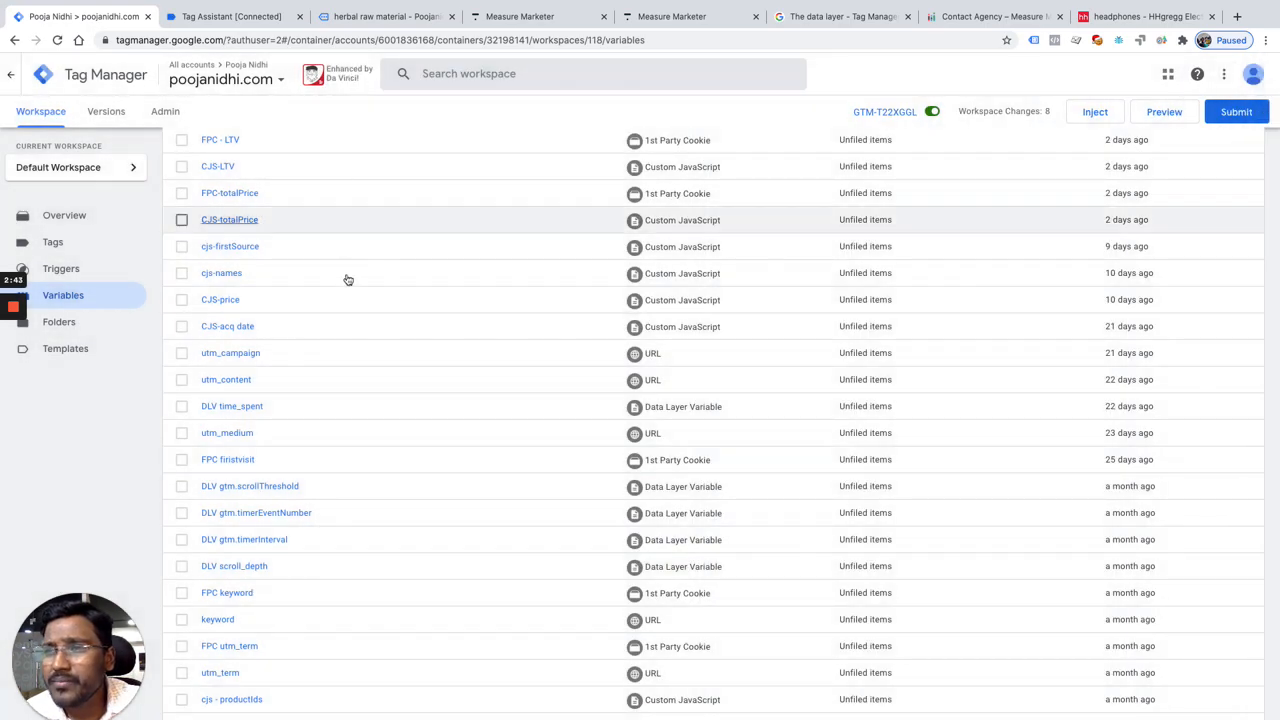
pyautogui.scroll(2, 369, 289)
pyautogui.scroll(2, 370, 289)
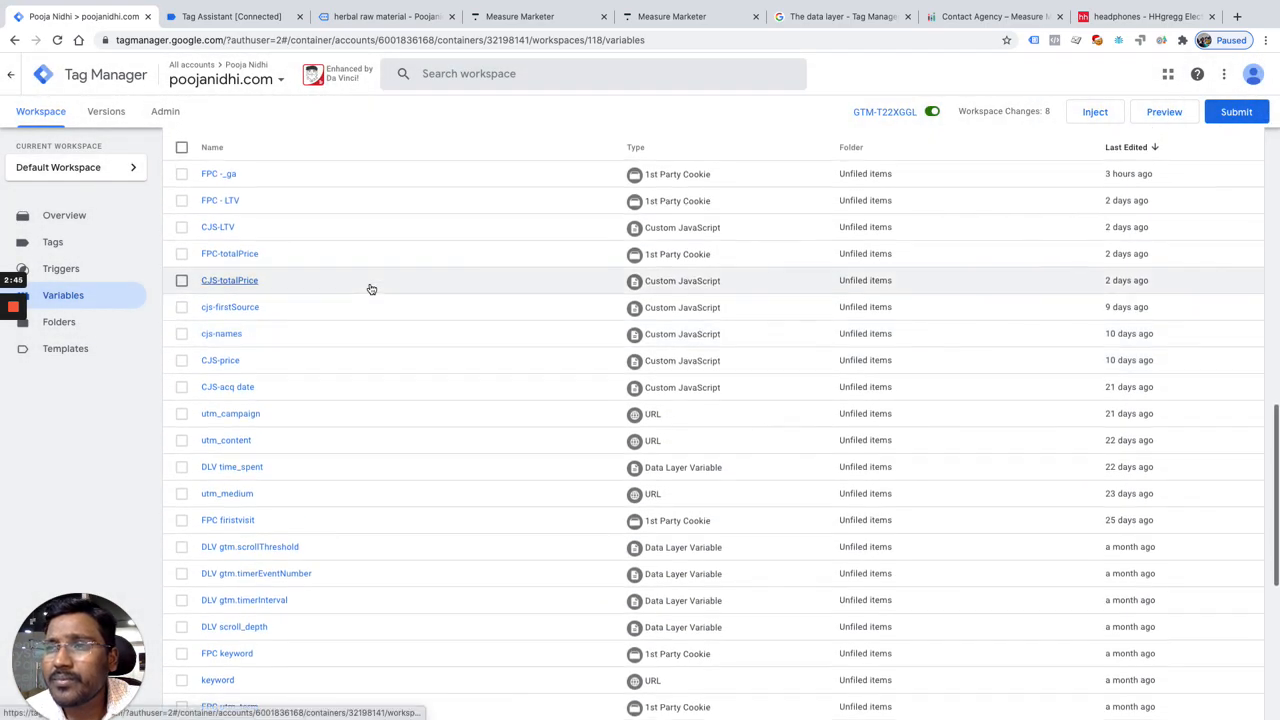
pyautogui.scroll(2, 370, 289)
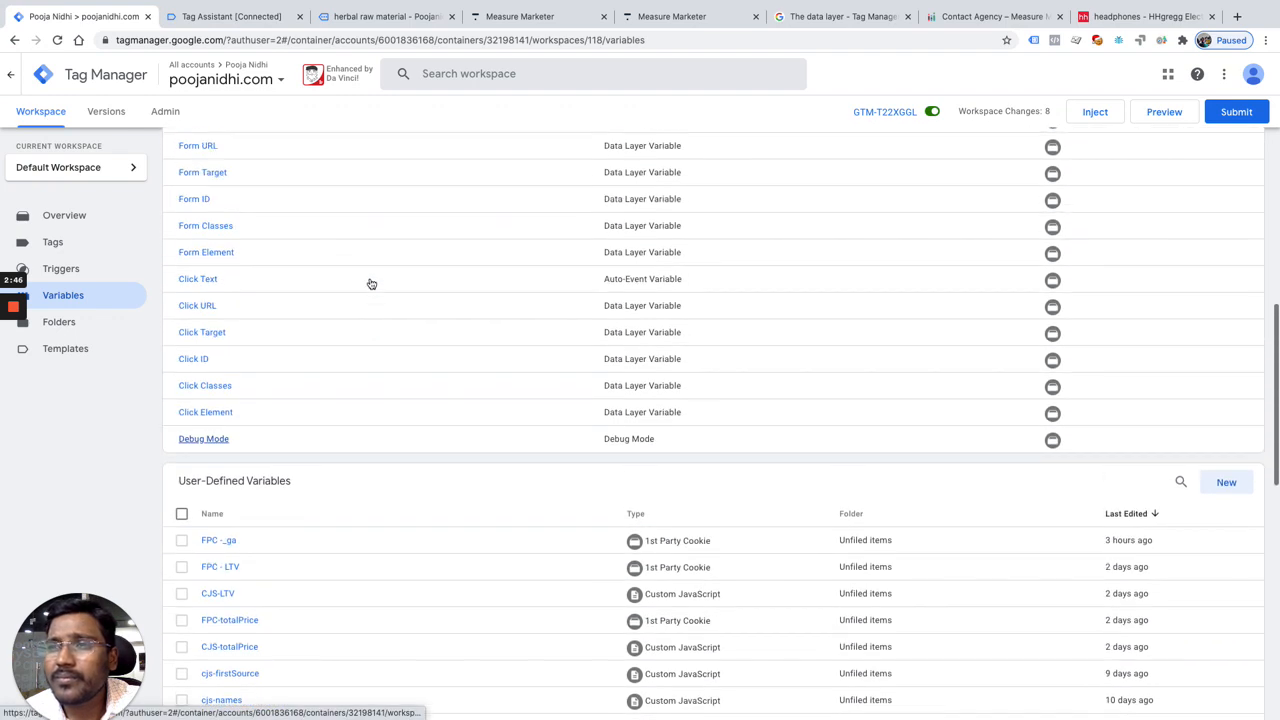
pyautogui.click(75, 251)
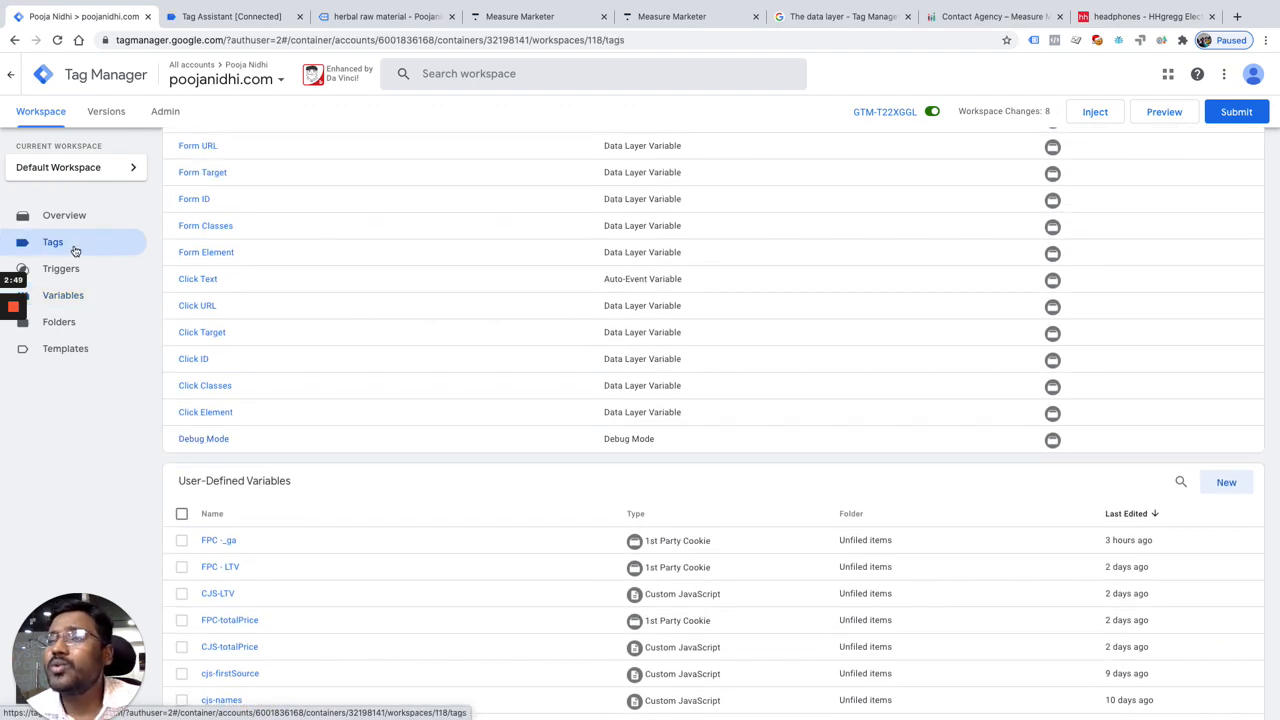
# Step: Create a new user-defined variable of the RegEx Table type
pyautogui.click(68, 300)
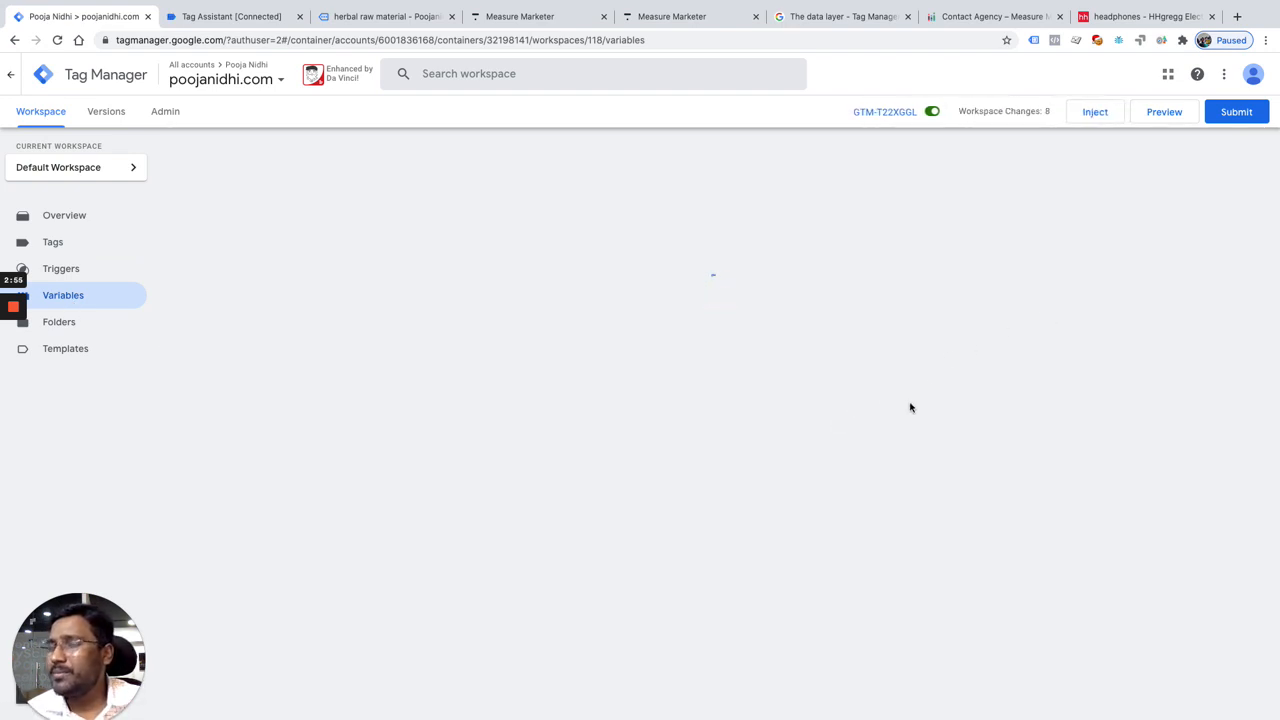
pyautogui.scroll(-2, 912, 407)
pyautogui.scroll(-10, 965, 396)
pyautogui.scroll(1, 964, 378)
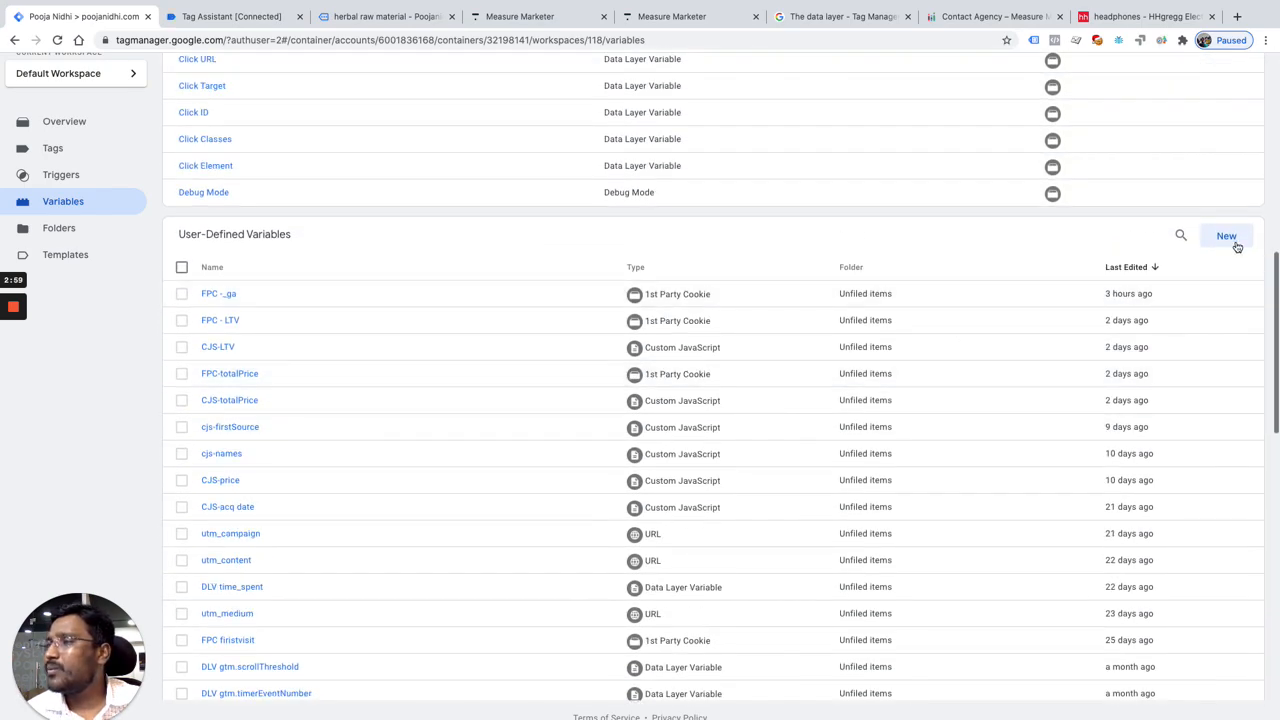
pyautogui.click(1229, 240)
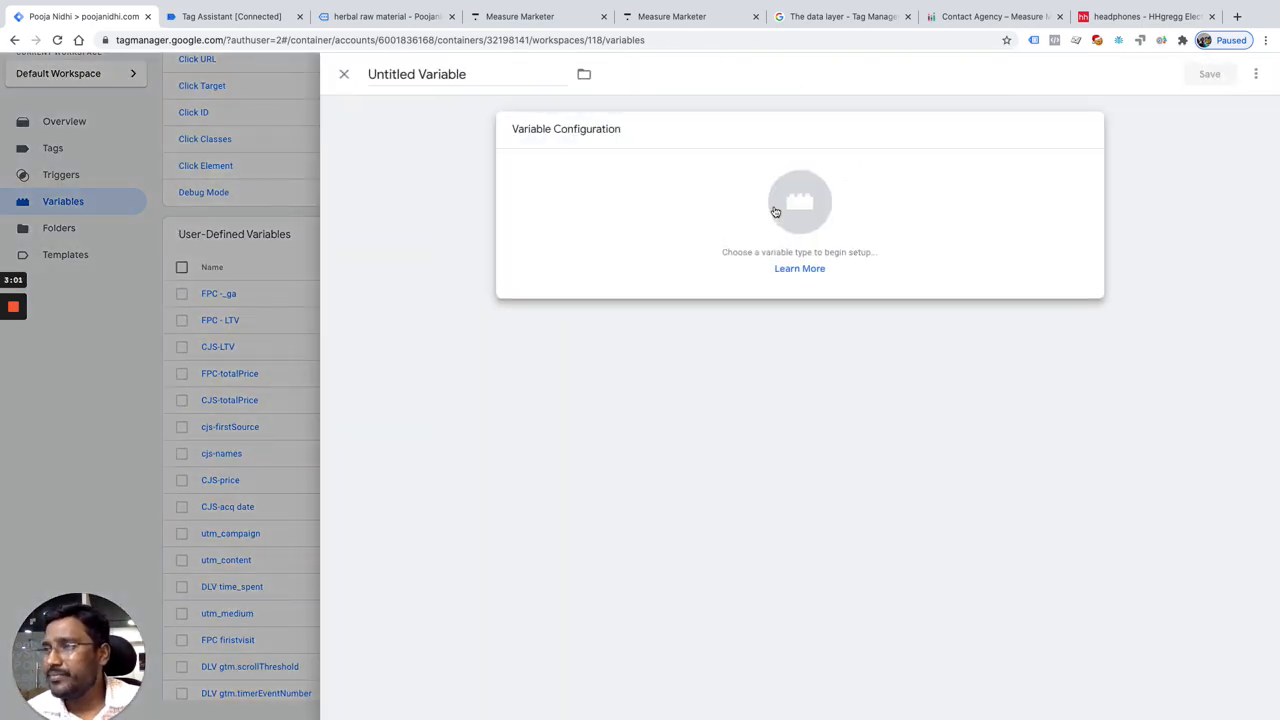
pyautogui.click(773, 211)
pyautogui.scroll(-3, 909, 449)
pyautogui.scroll(-2, 938, 527)
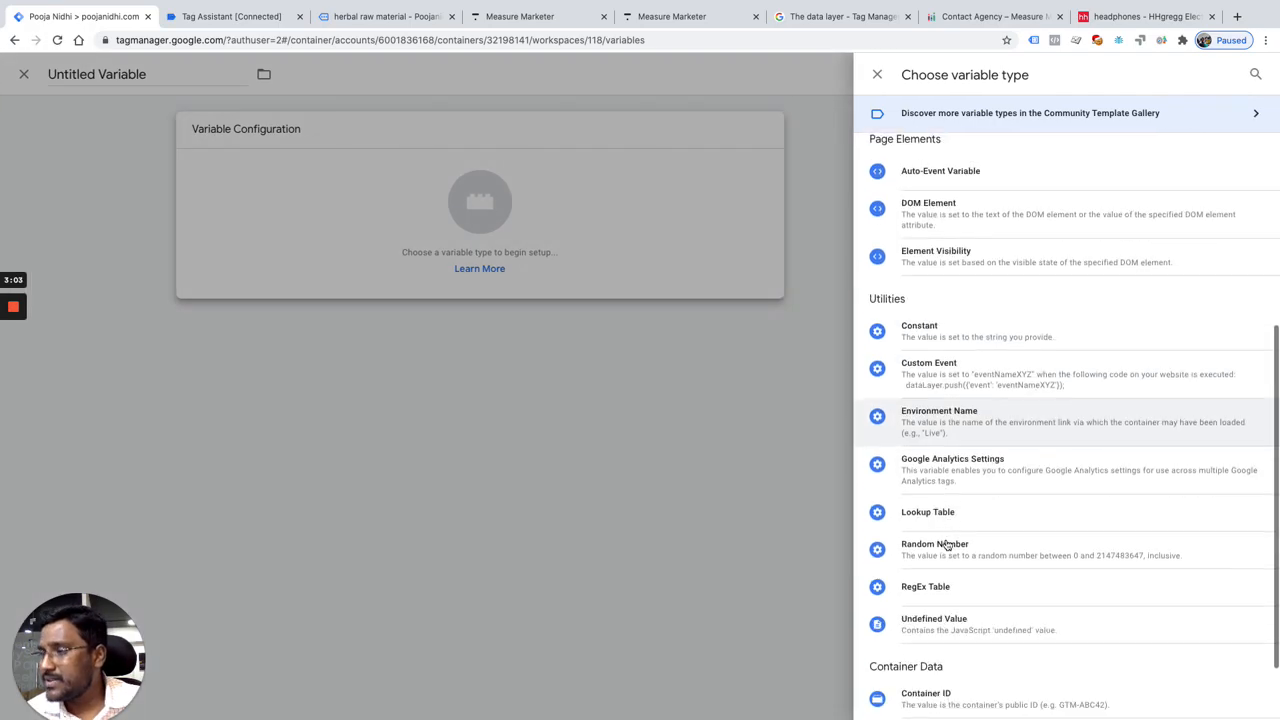
pyautogui.click(926, 588)
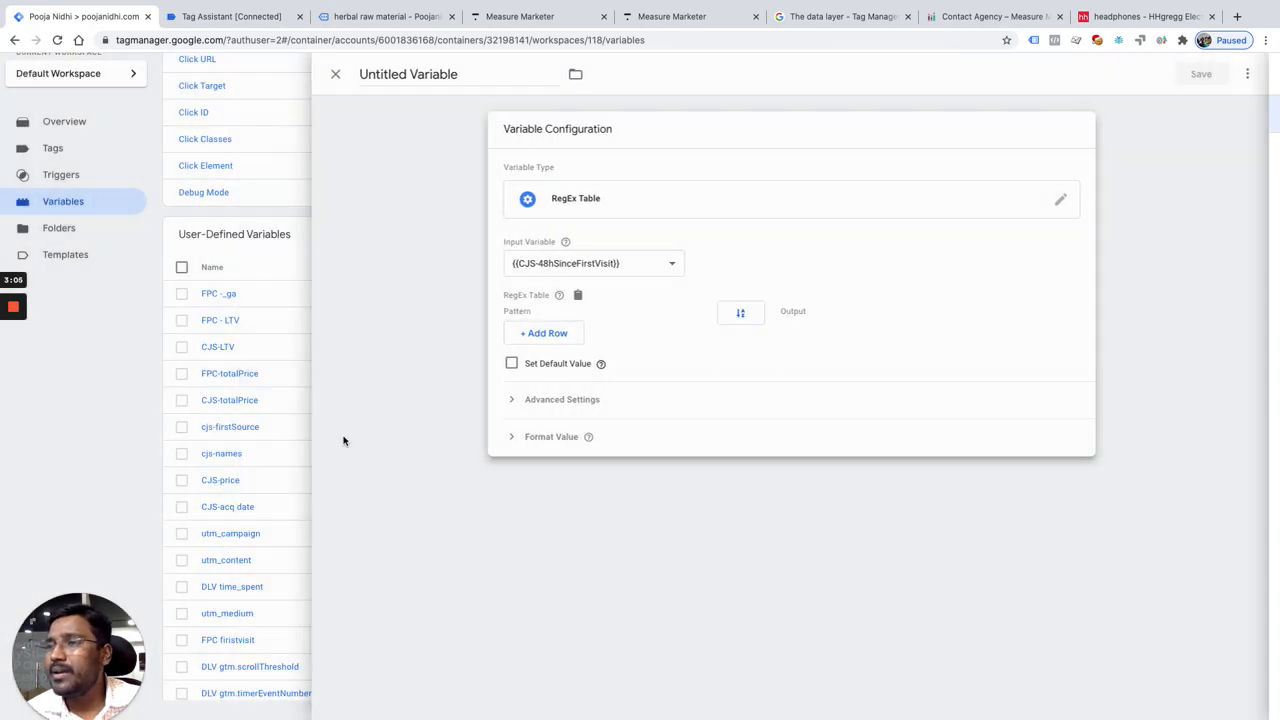
# Step: Set the RegEx table's input variable to {{CJS-price}} and add two empty rows
pyautogui.click(595, 262)
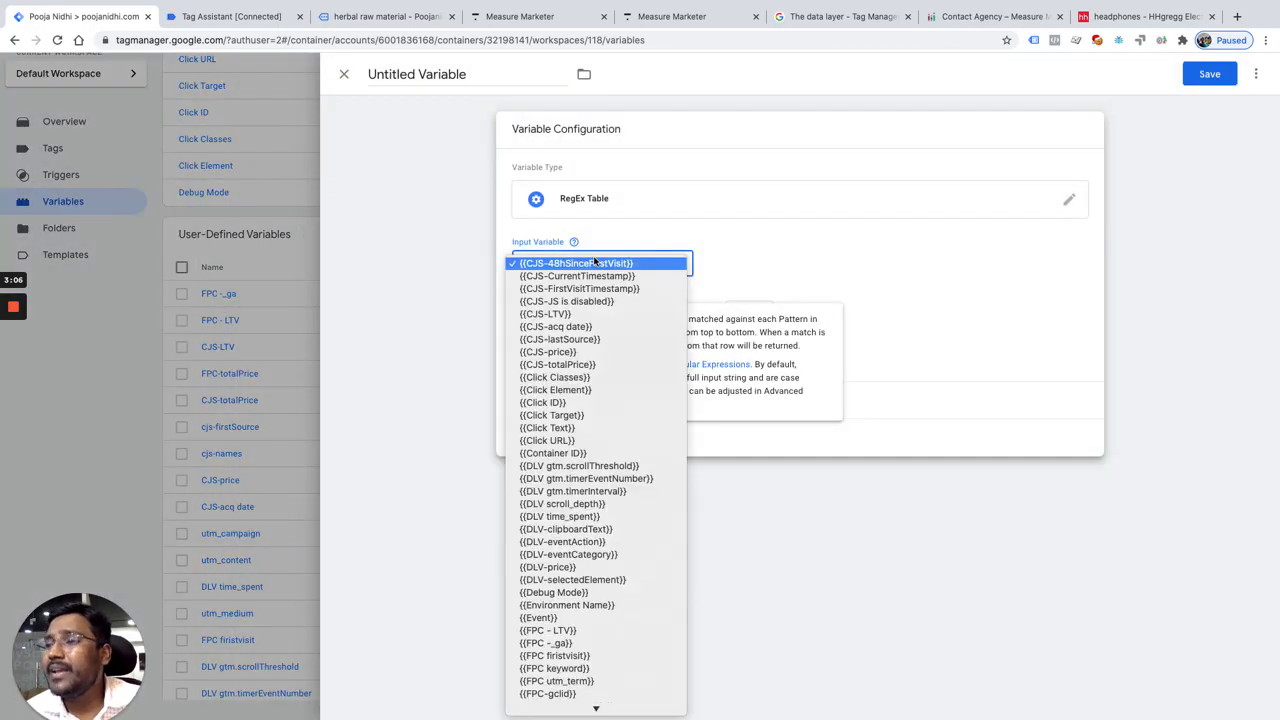
pyautogui.click(592, 355)
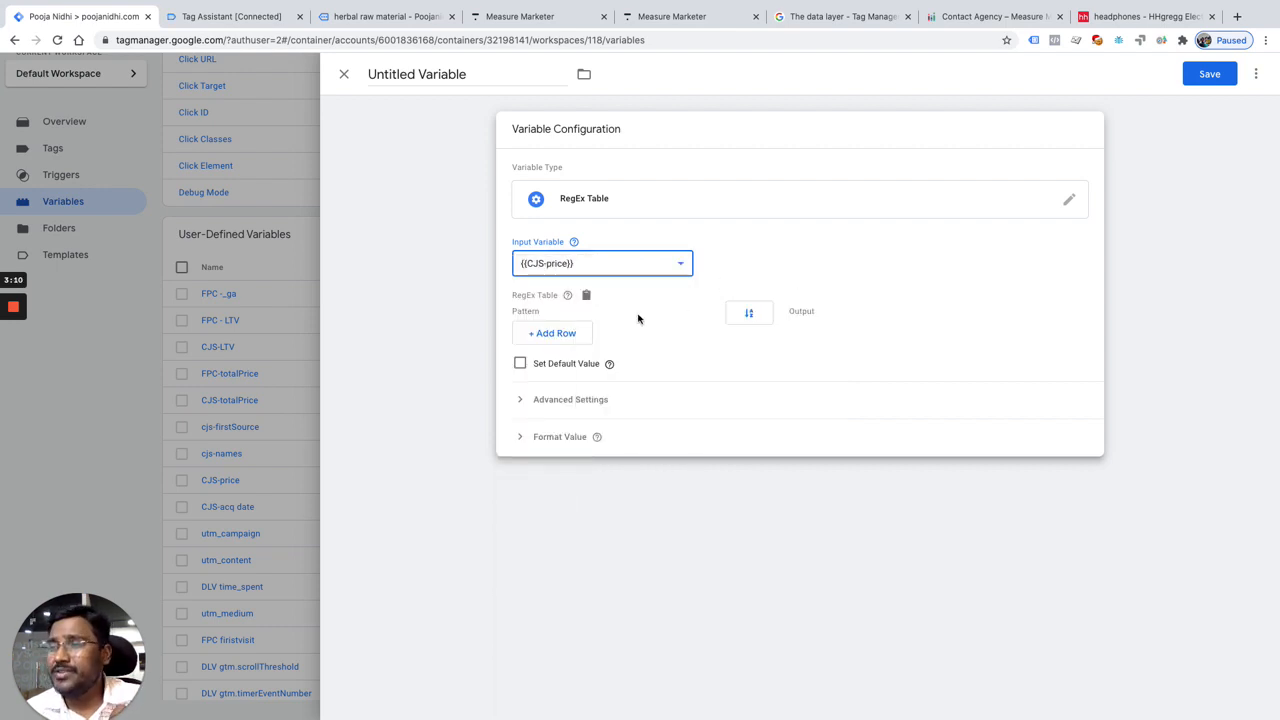
pyautogui.click(567, 333)
pyautogui.click(582, 340)
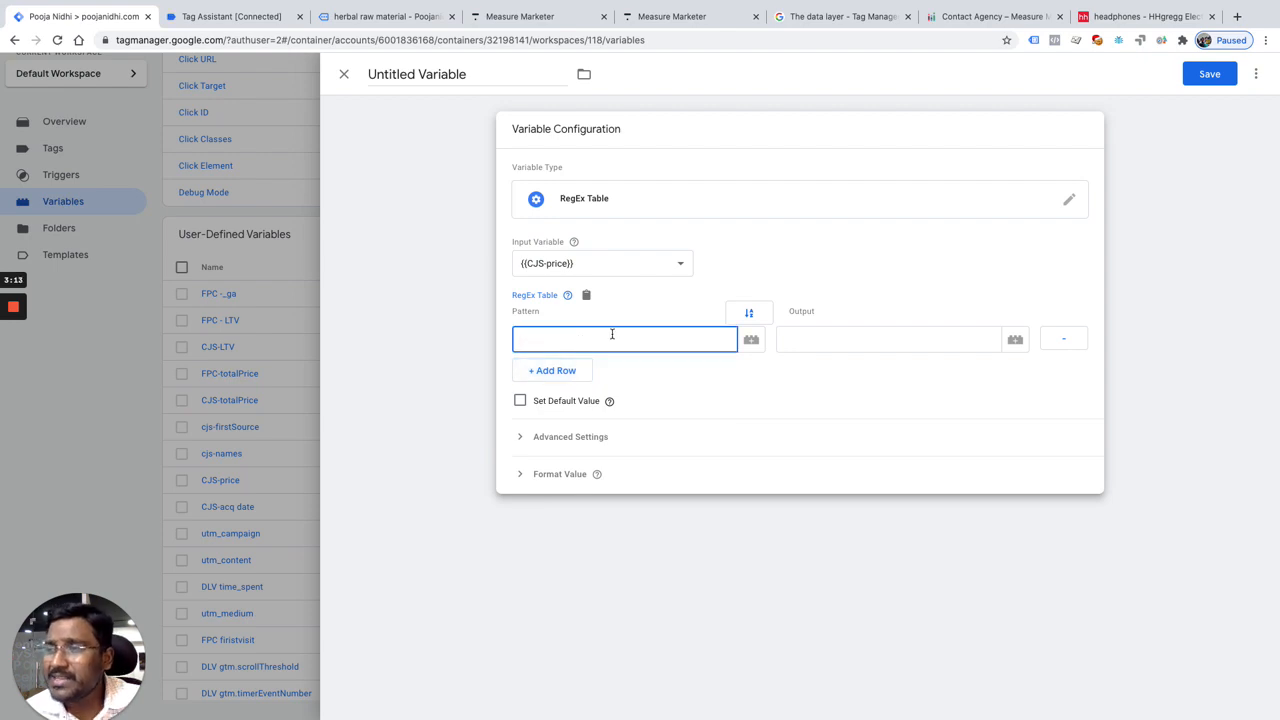
pyautogui.click(560, 372)
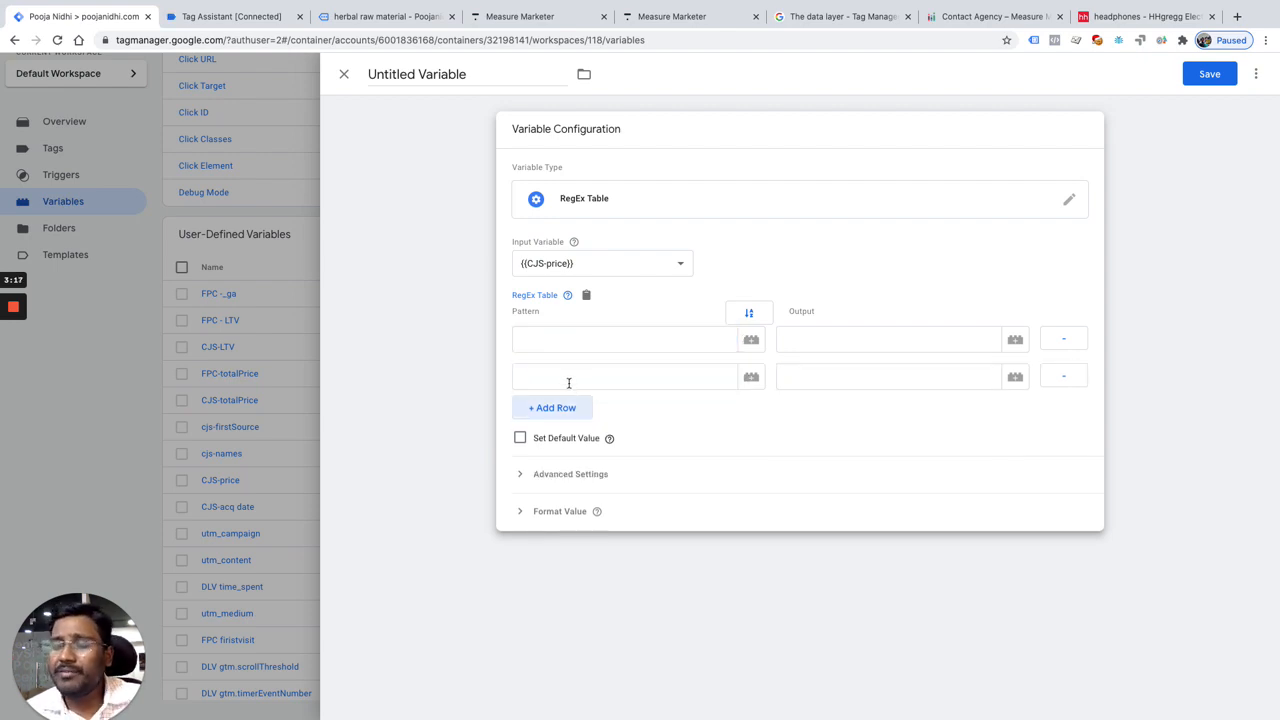
# Step: Enter Mid-value and High-value as the outputs of the two rows, and place the cursor in the first row's pattern
pyautogui.click(845, 340)
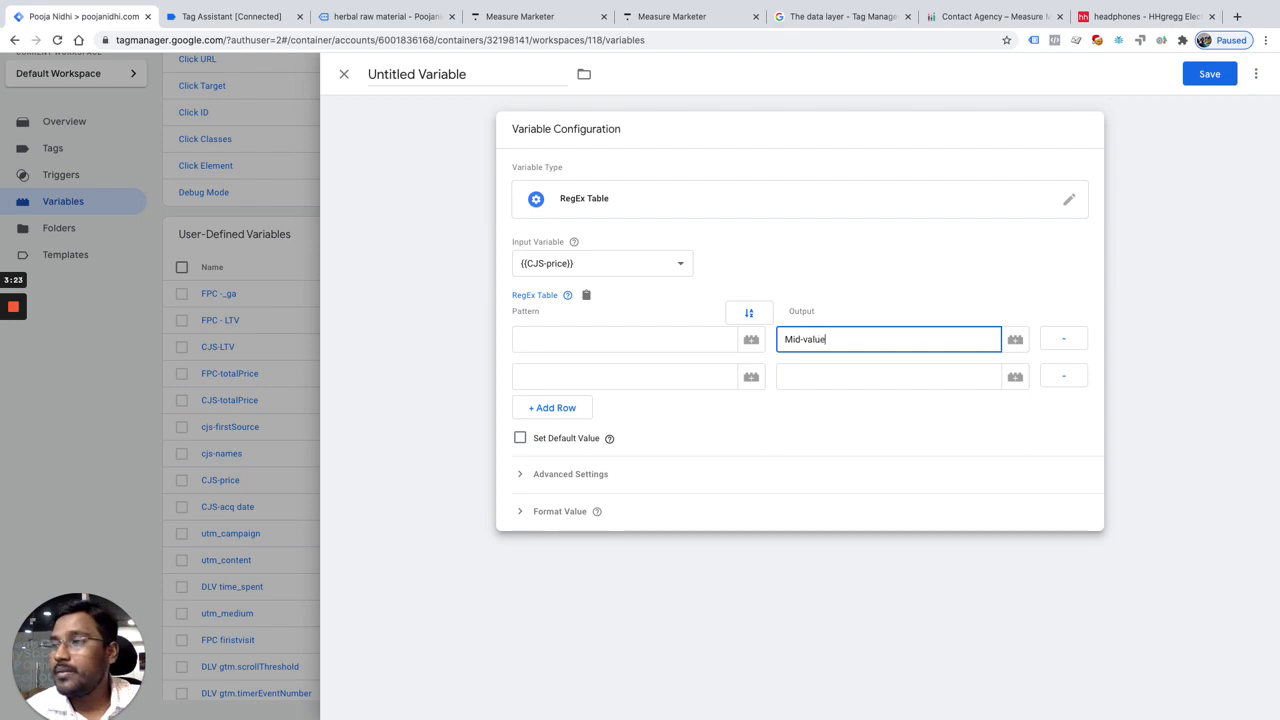
pyautogui.click(858, 370)
pyautogui.write('High-value')
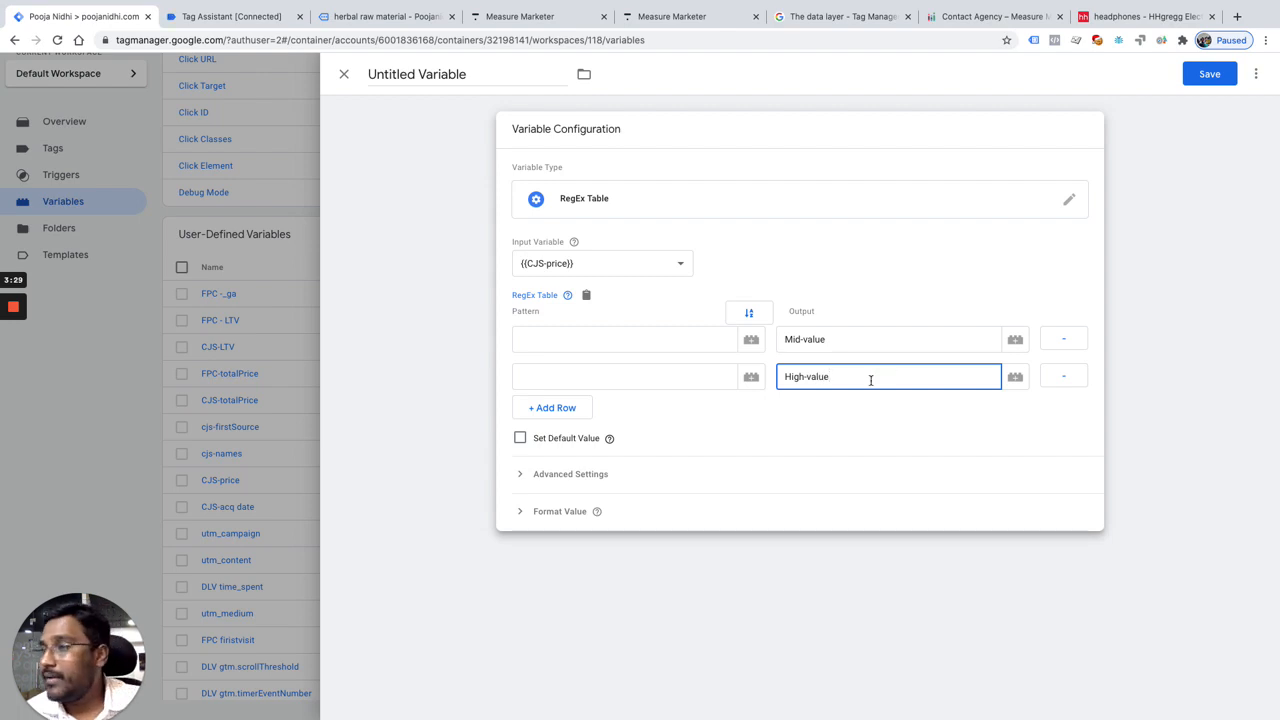
pyautogui.click(669, 342)
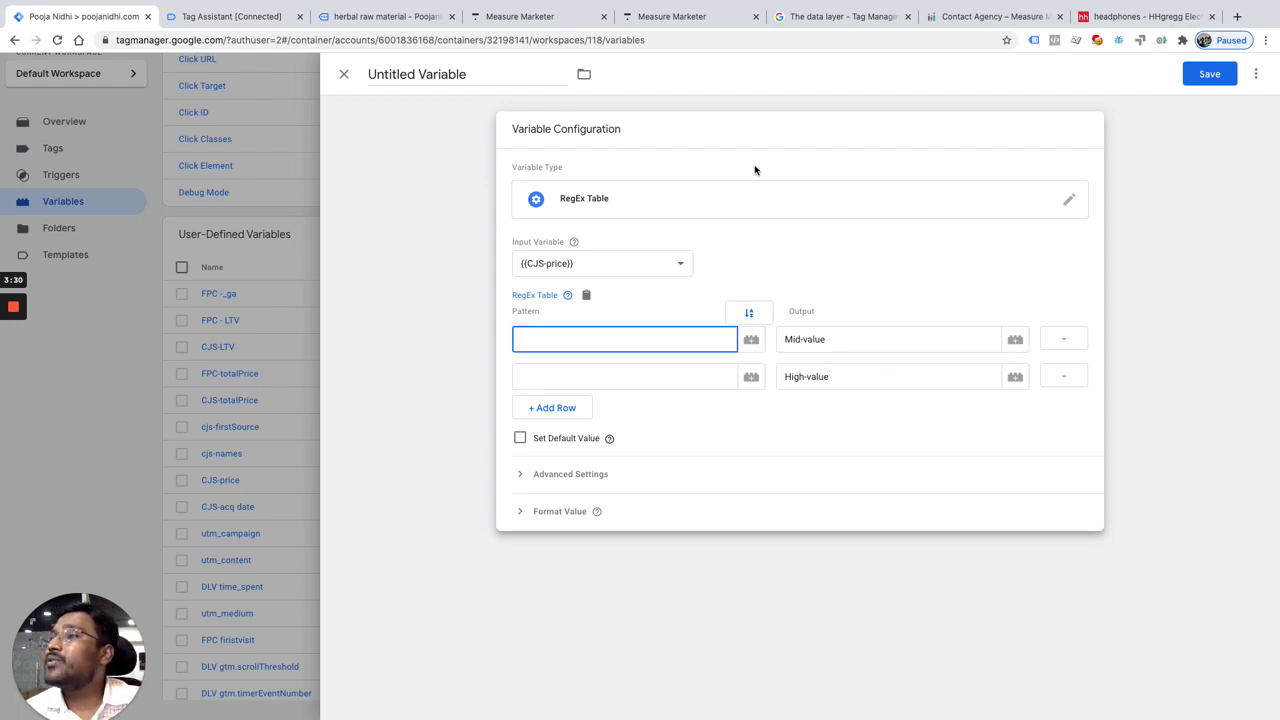
# Step: Switch to the Contact Agency page, load measuremarketer.com and open its ReGex Numeric Range Generator tool
pyautogui.click(990, 16)
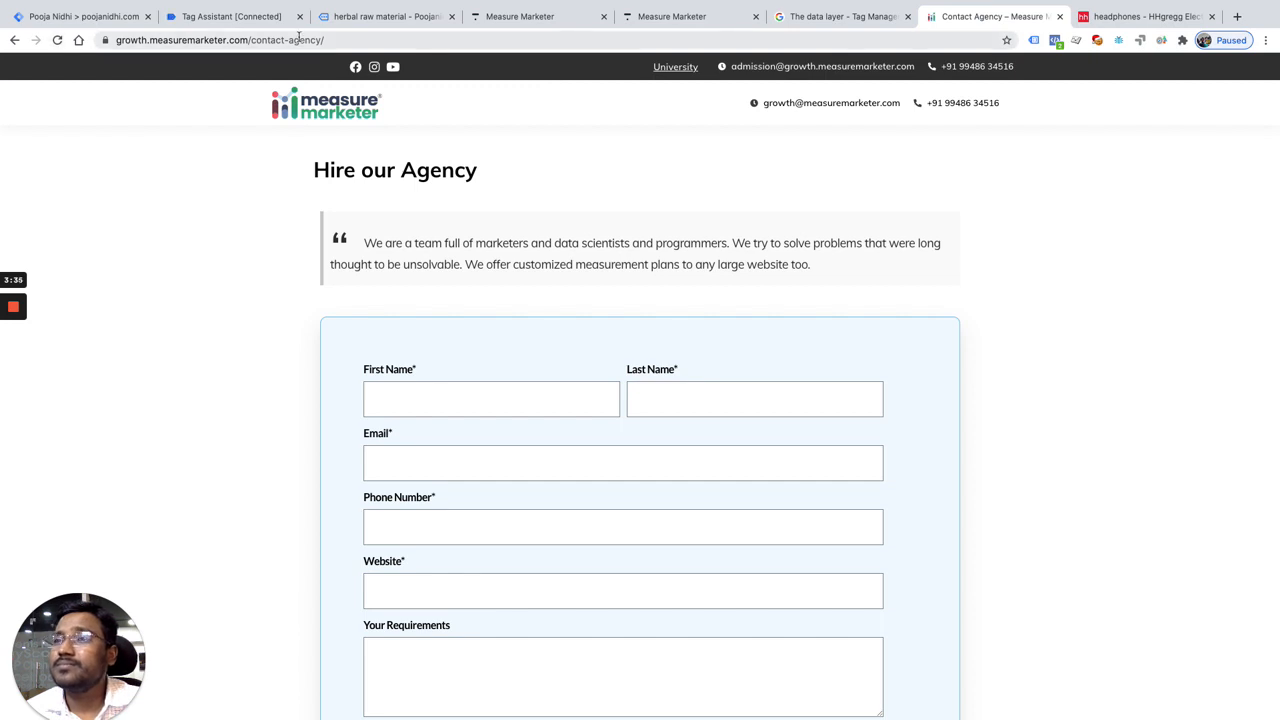
pyautogui.click(206, 40)
pyautogui.write('measuremarketer.com')
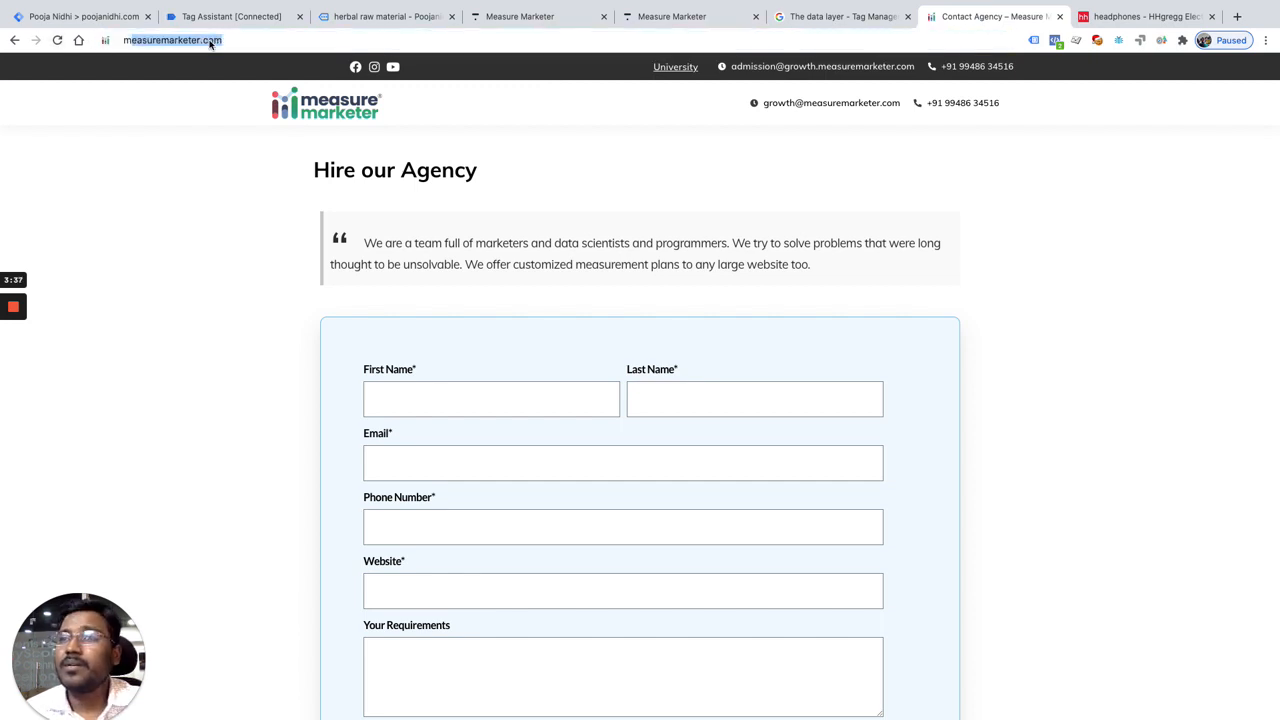
pyautogui.press('Return')
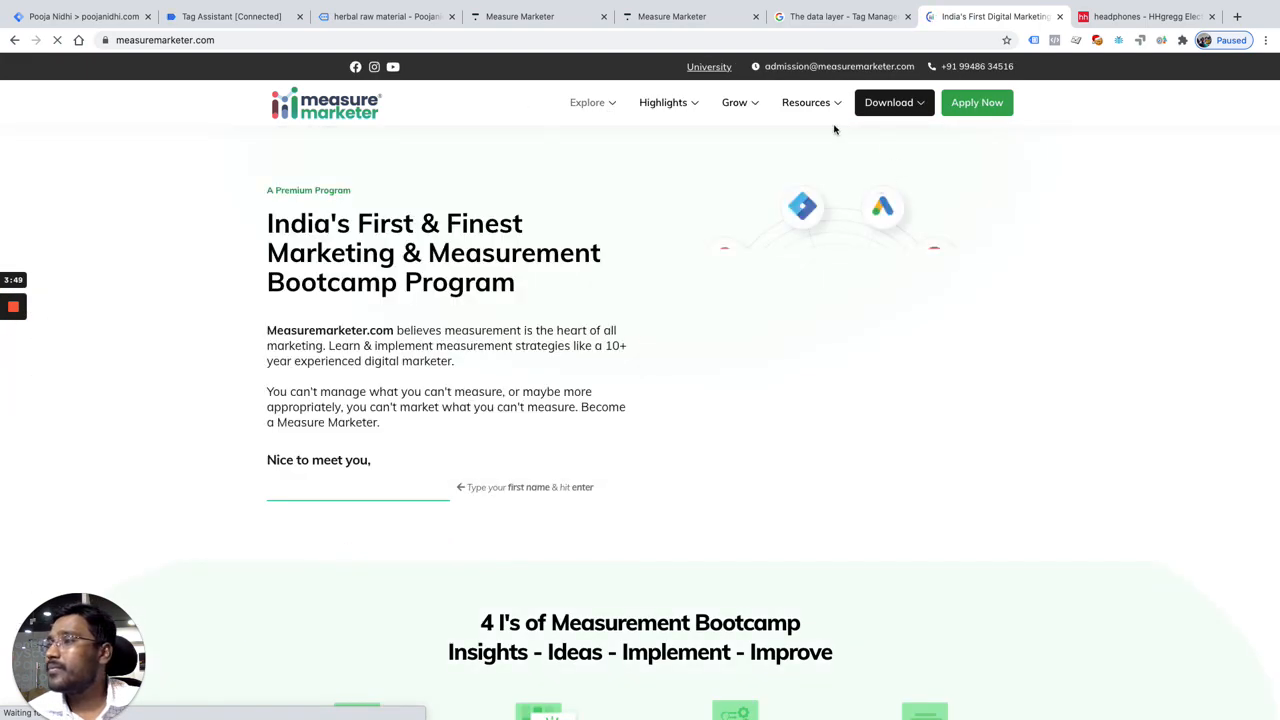
pyautogui.moveTo(612, 107)
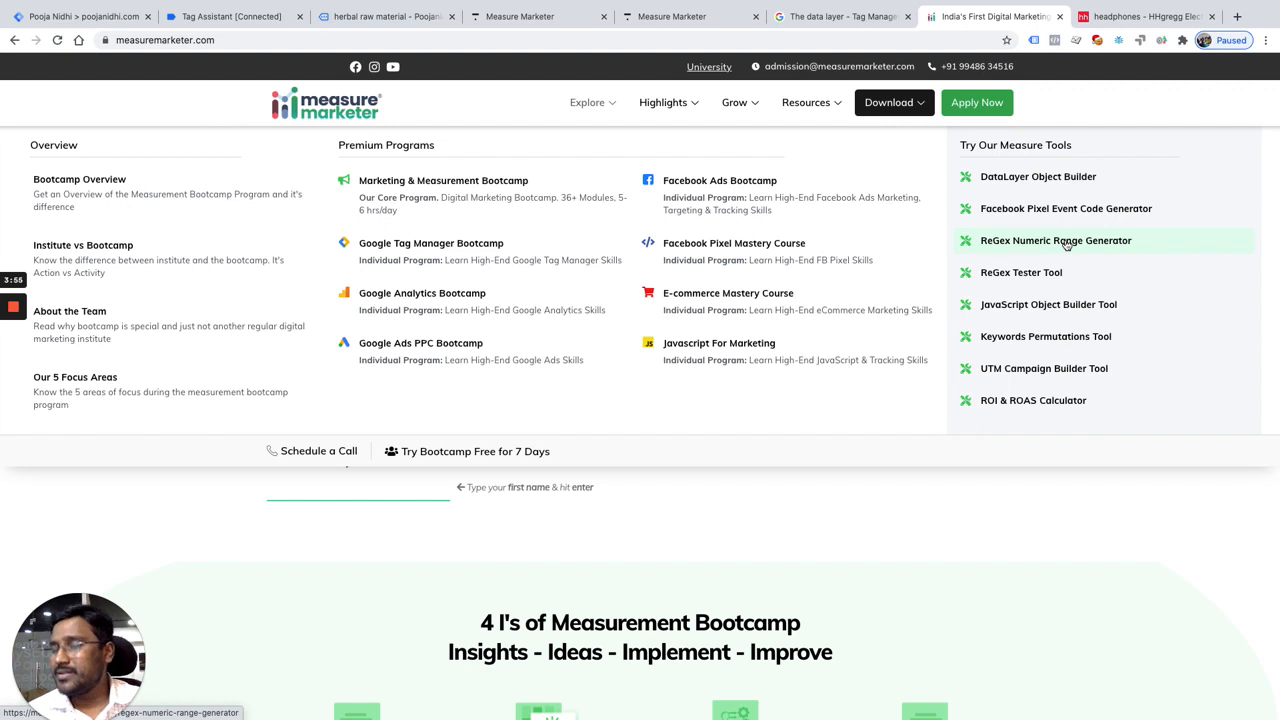
pyautogui.click(1067, 245)
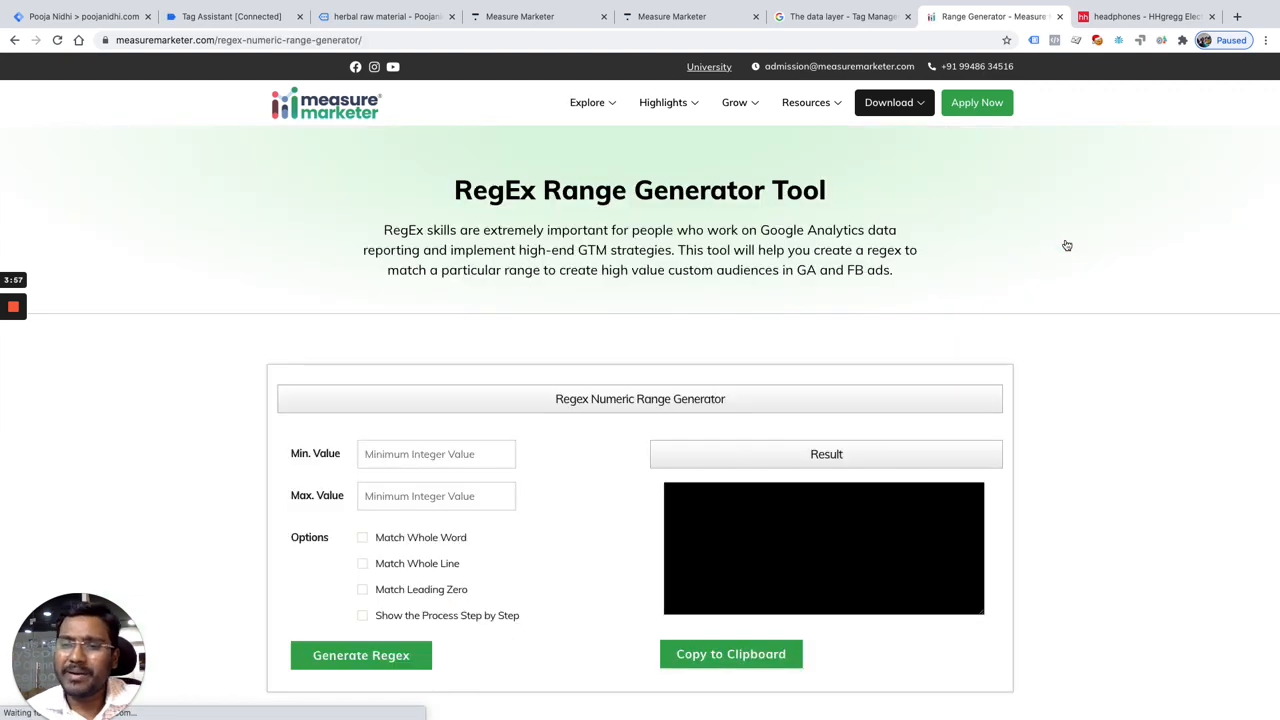
# Step: Generate the numeric range regex for a minimum of 0 and a maximum of 3000, and copy the resulting pattern
pyautogui.click(383, 455)
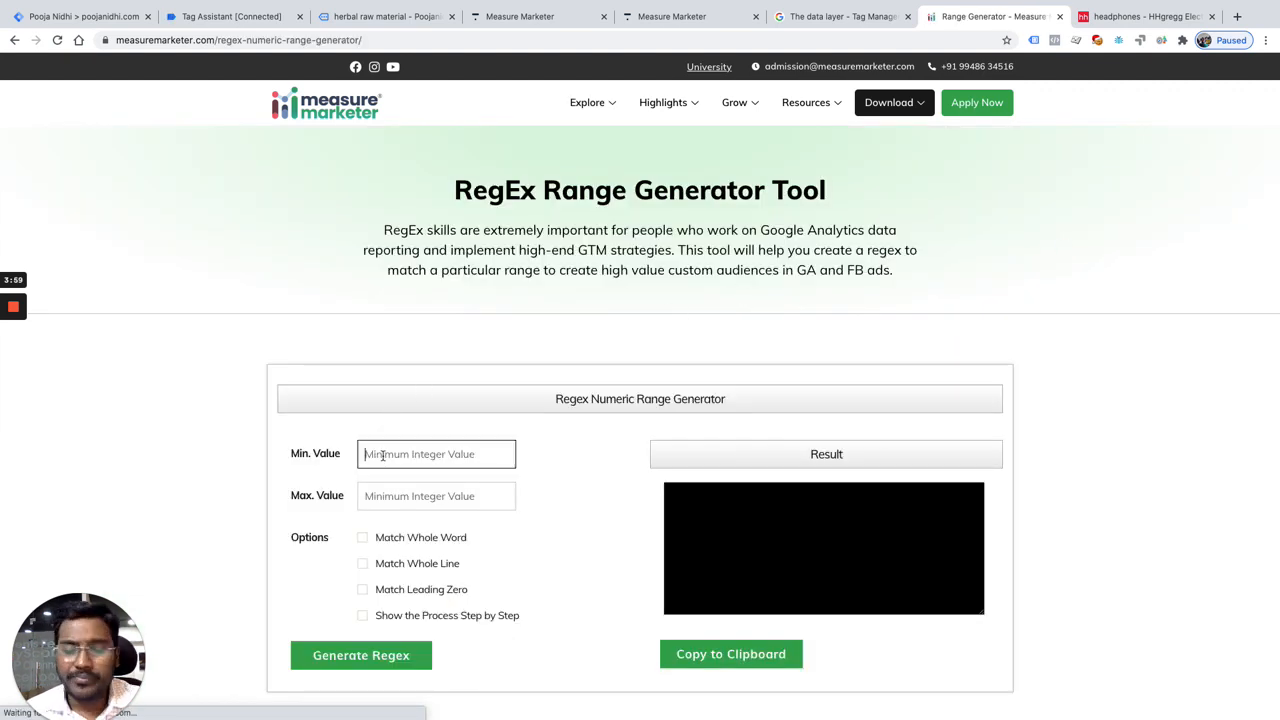
pyautogui.write('0')
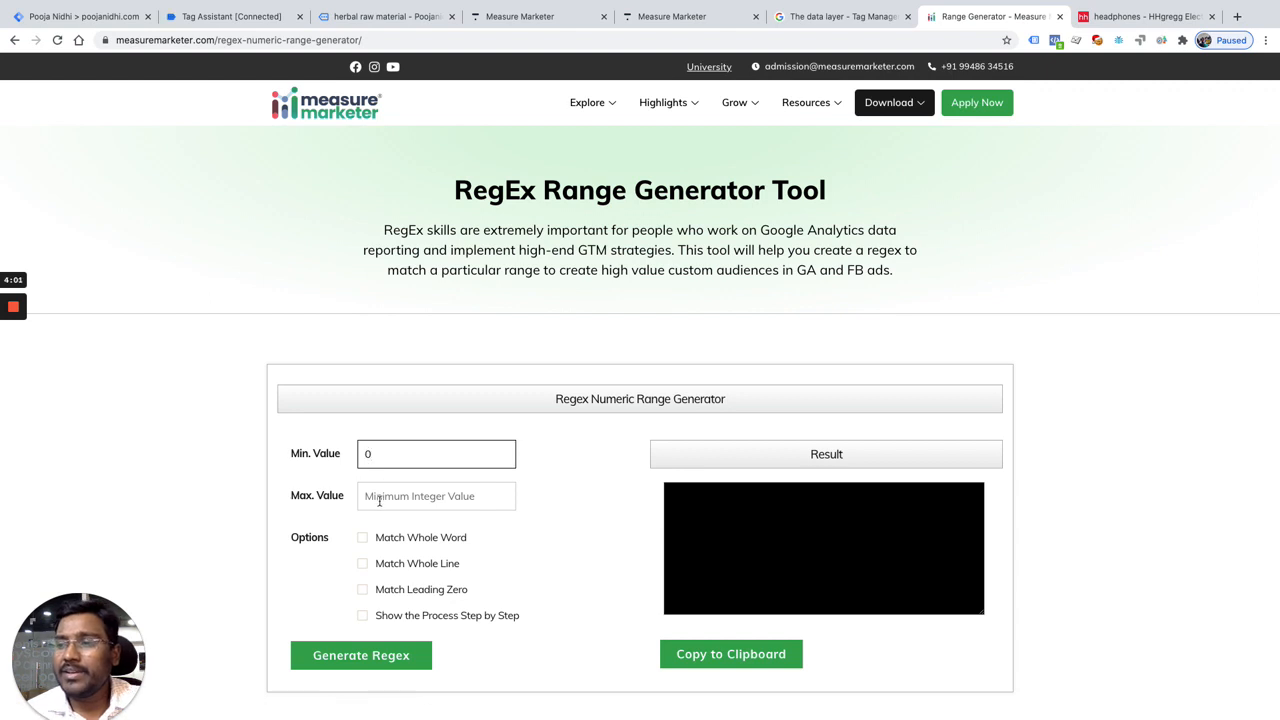
pyautogui.click(380, 499)
pyautogui.write('3000')
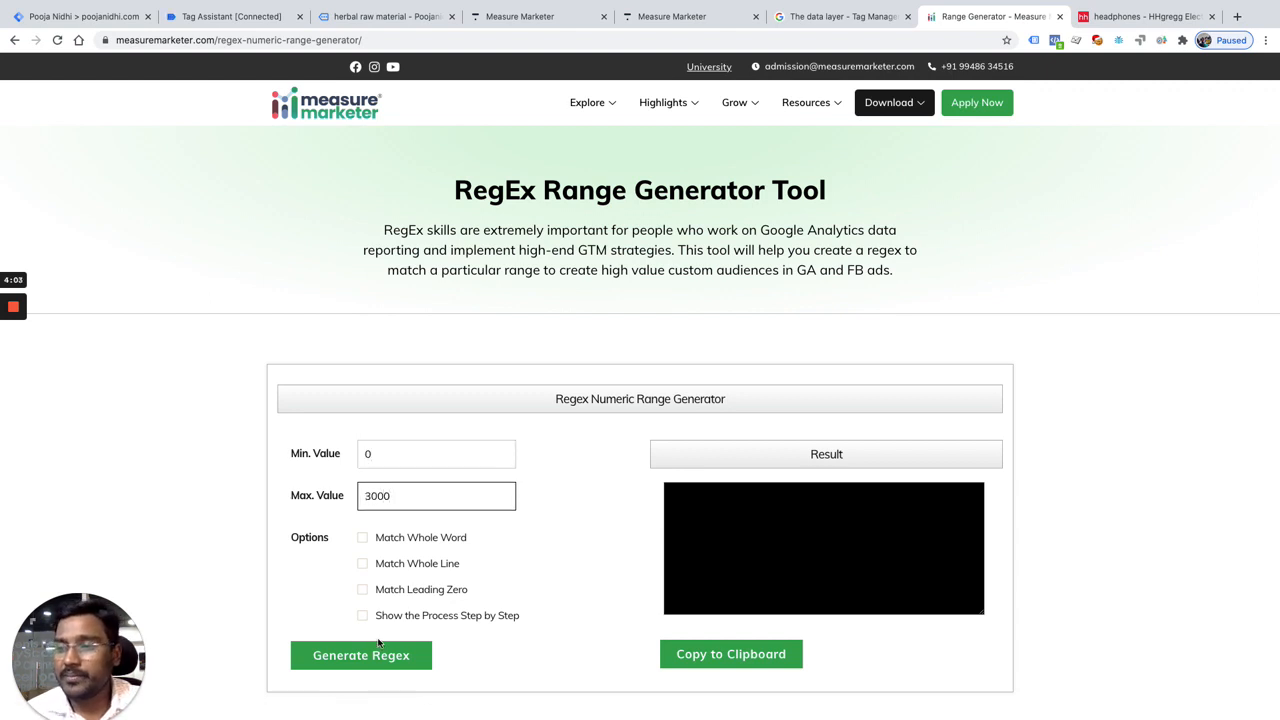
pyautogui.click(356, 652)
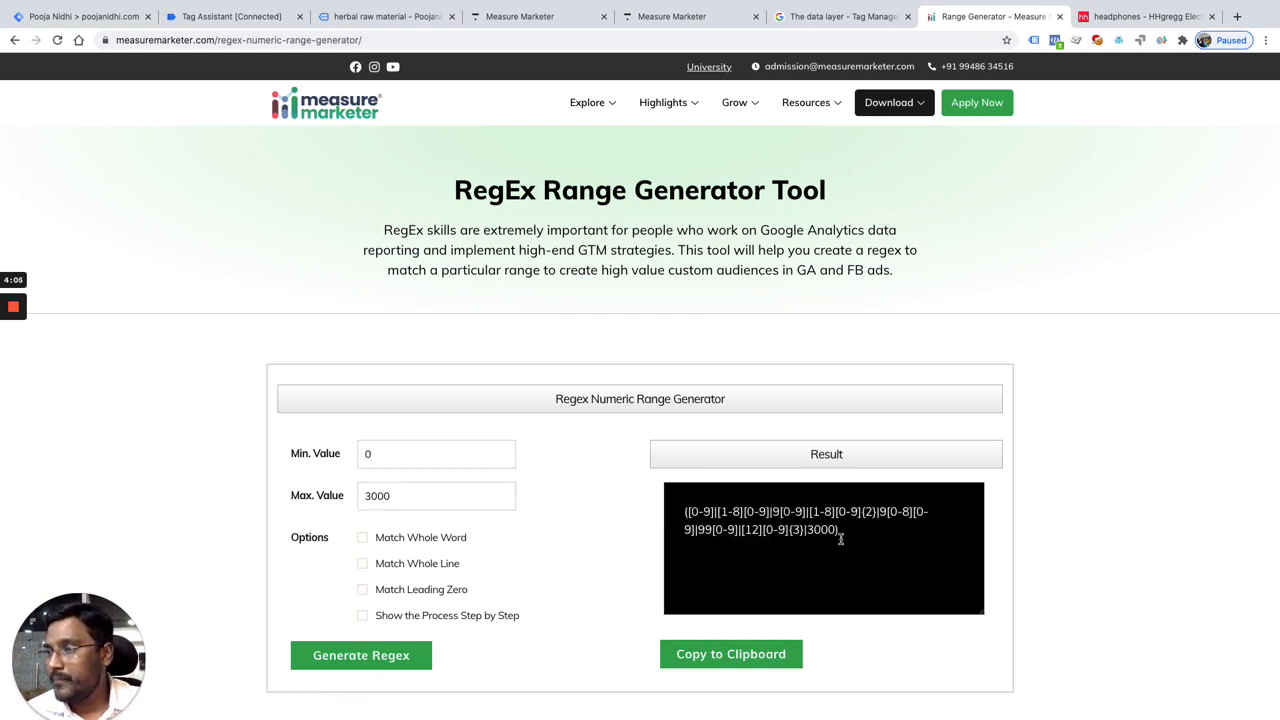
pyautogui.moveTo(683, 512)
pyautogui.mouseDown()
pyautogui.moveTo(846, 532)
pyautogui.moveTo(671, 509)
pyautogui.mouseUp()
pyautogui.hotkey('ctrl', 'c')
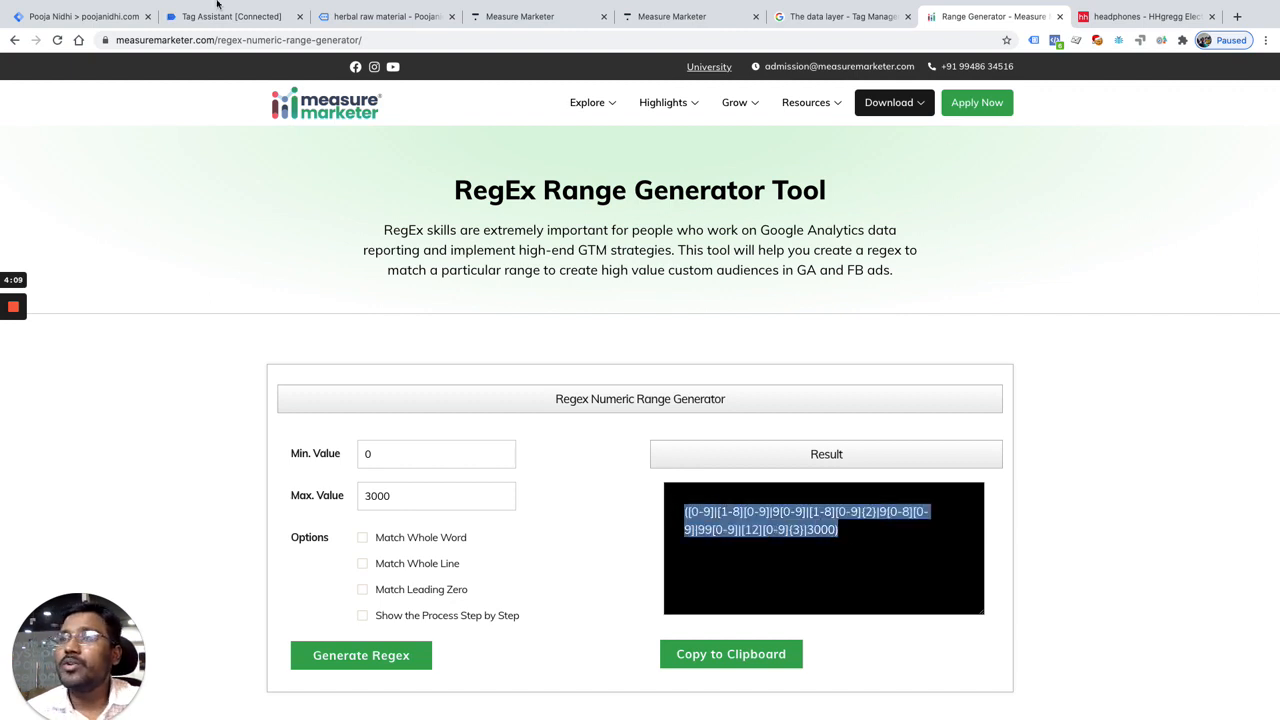
# Step: Switch back to Google Tag Manager and paste the copied 0–3000 regex as the Mid-value row's pattern
pyautogui.click(102, 14)
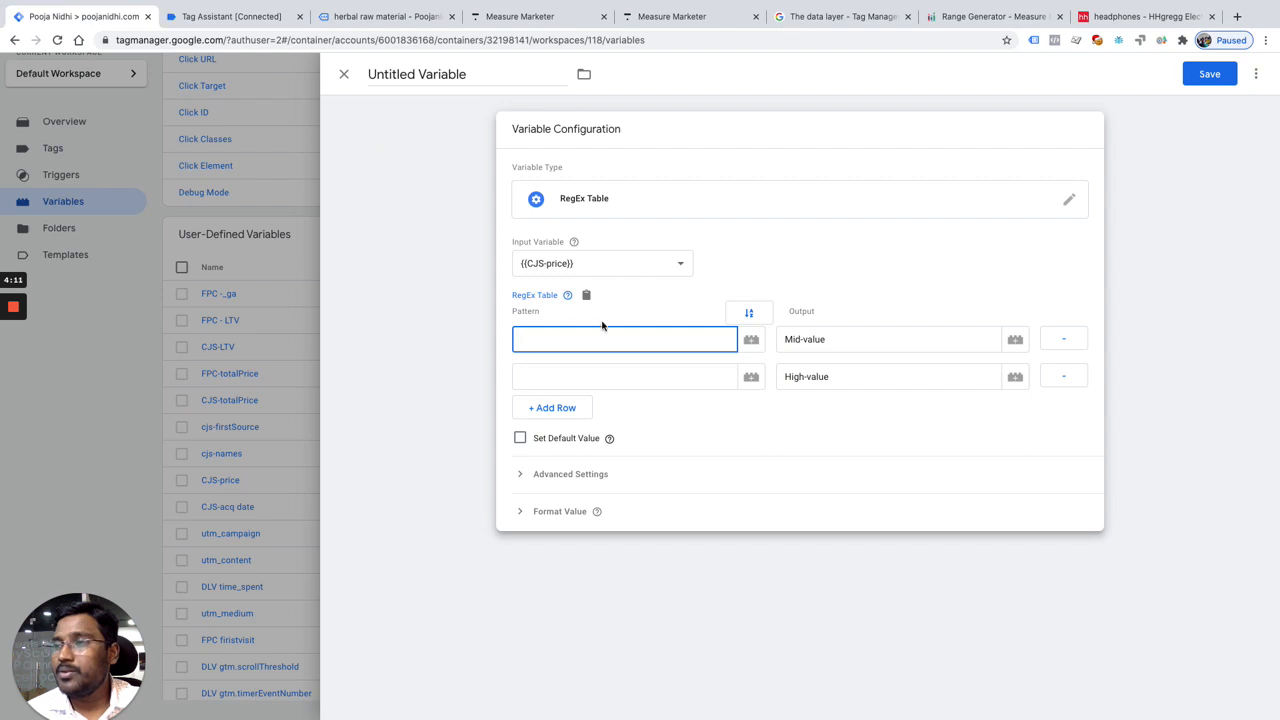
pyautogui.hotkey('ctrl', 'v')
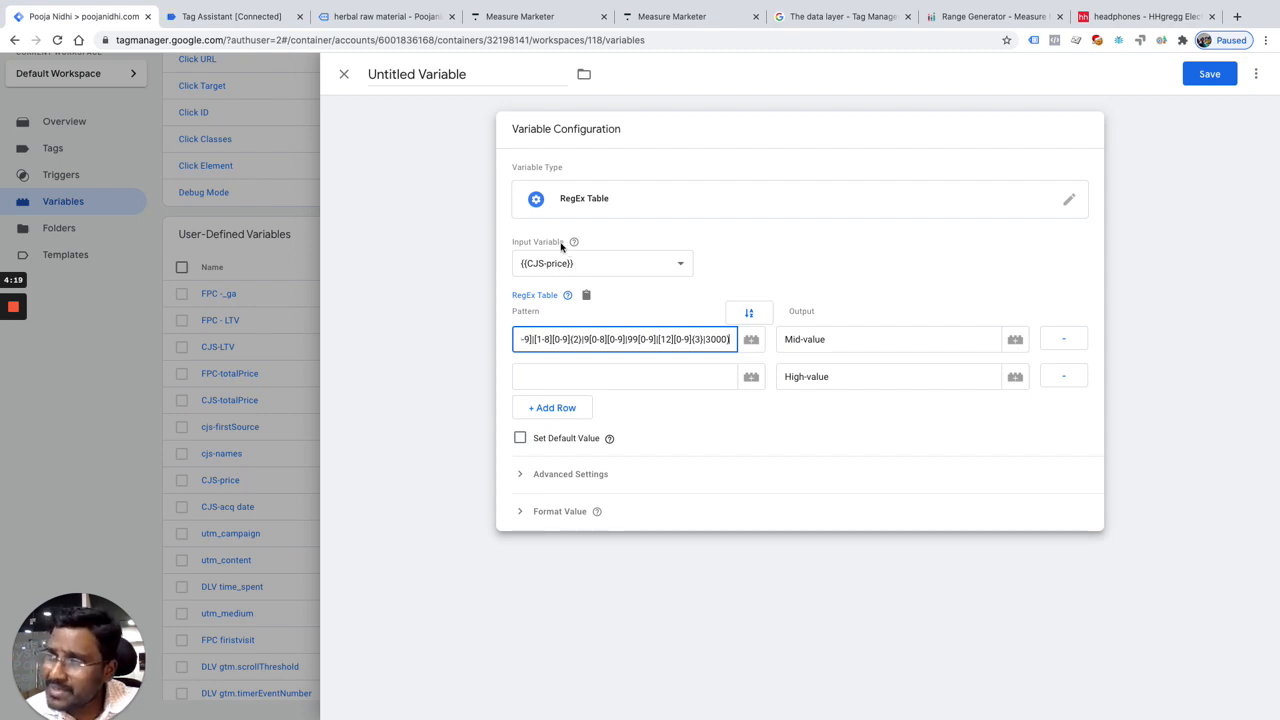
pyautogui.click(567, 247)
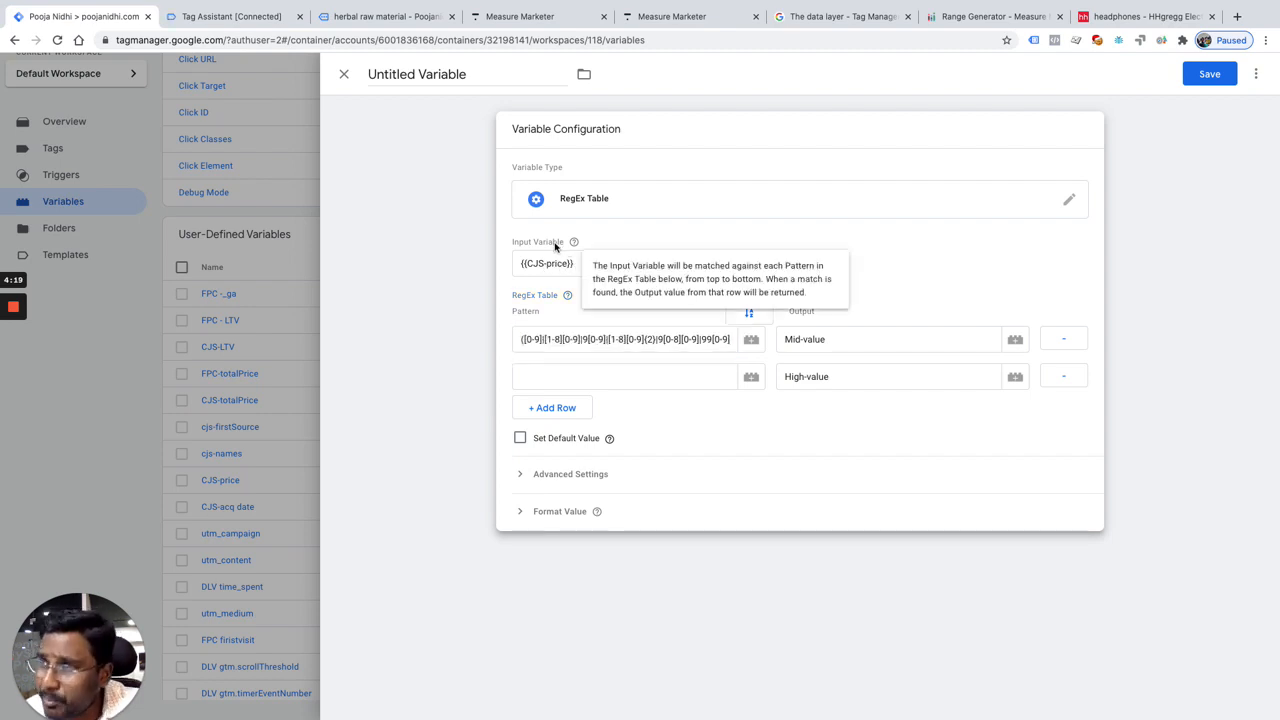
pyautogui.click(536, 339)
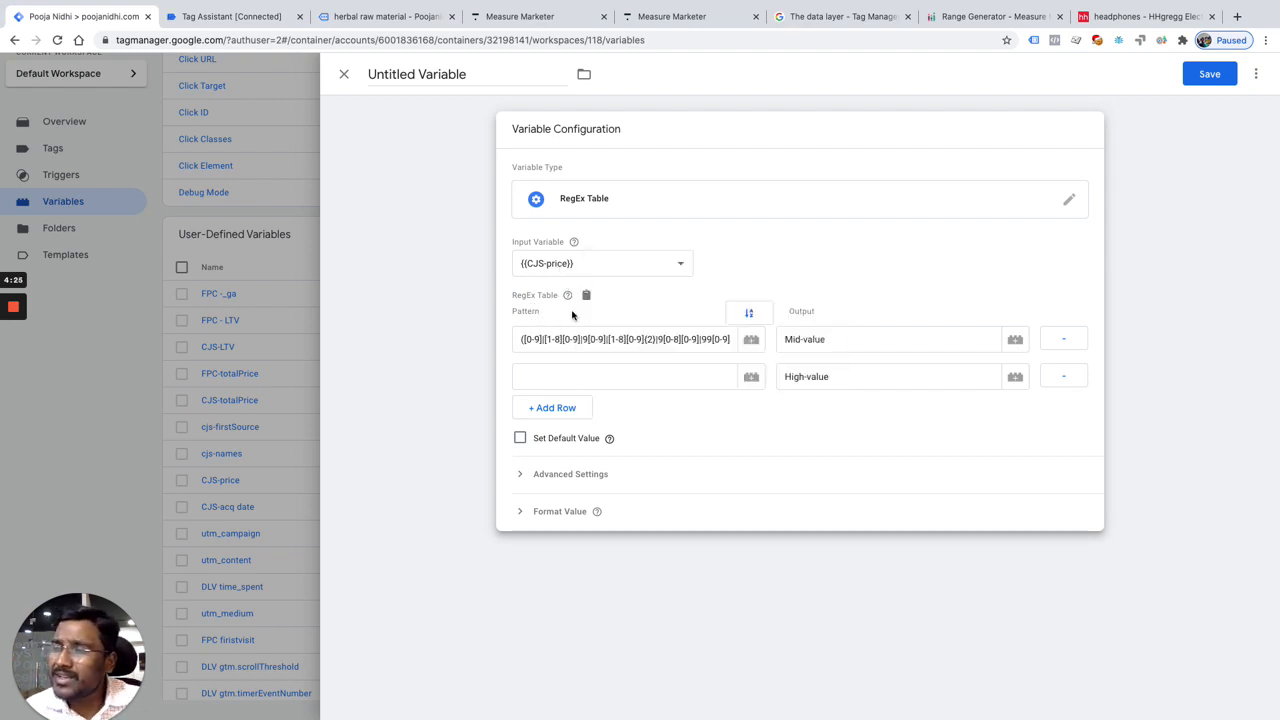
pyautogui.click(822, 341)
pyautogui.hotkey('ctrl', 'a')
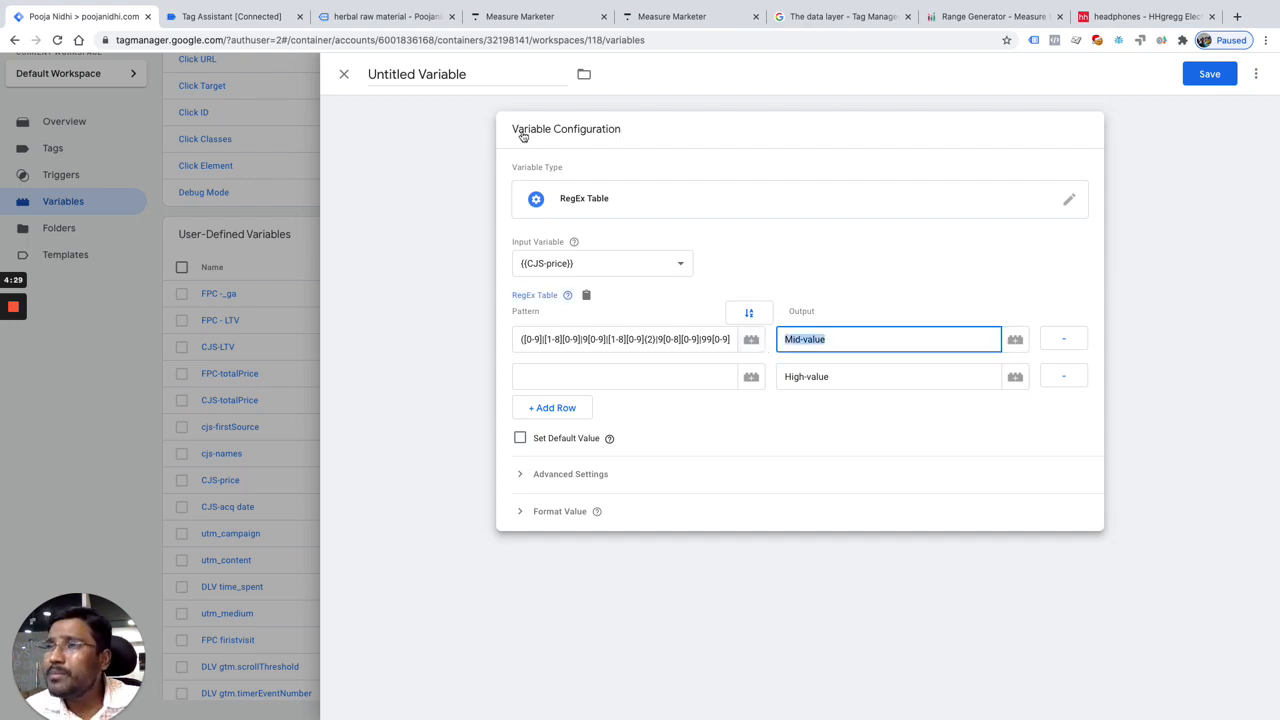
# Step: Name the RegEx Table variable Customer Segmentation
pyautogui.click(495, 80)
pyautogui.hotkey('ctrl', 'a')
pyautogui.write('Cust')
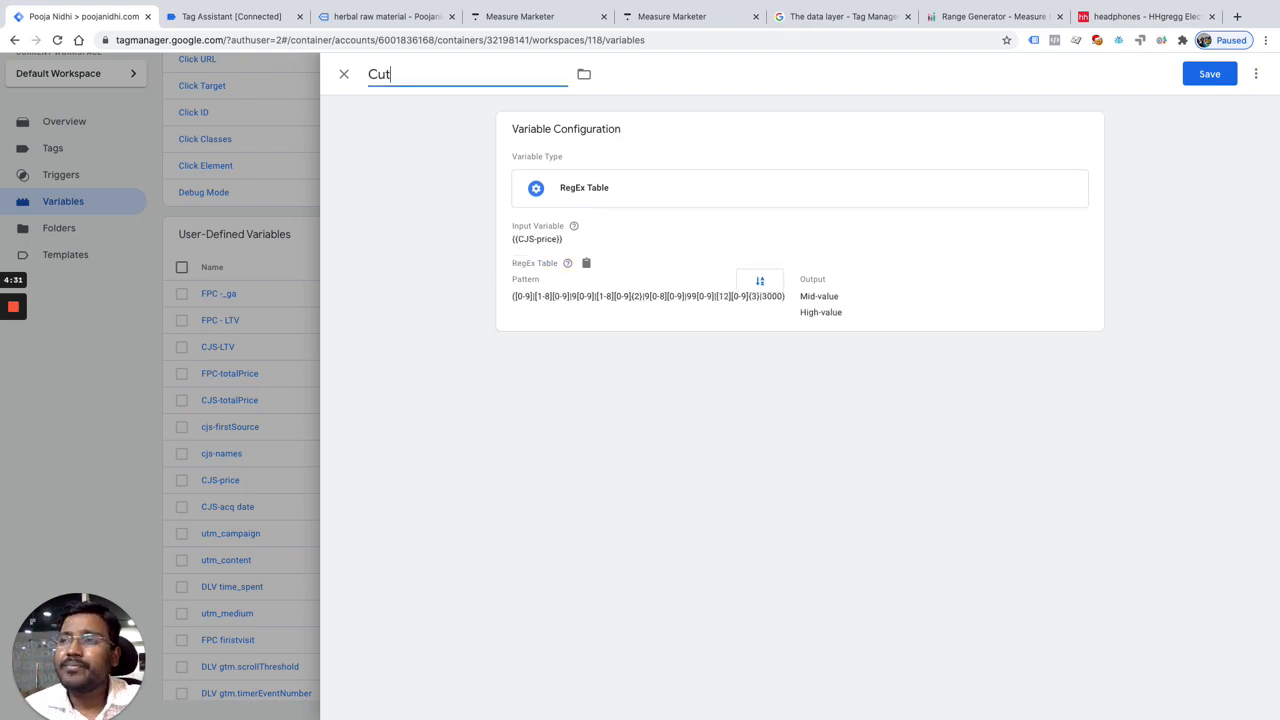
pyautogui.write('om')
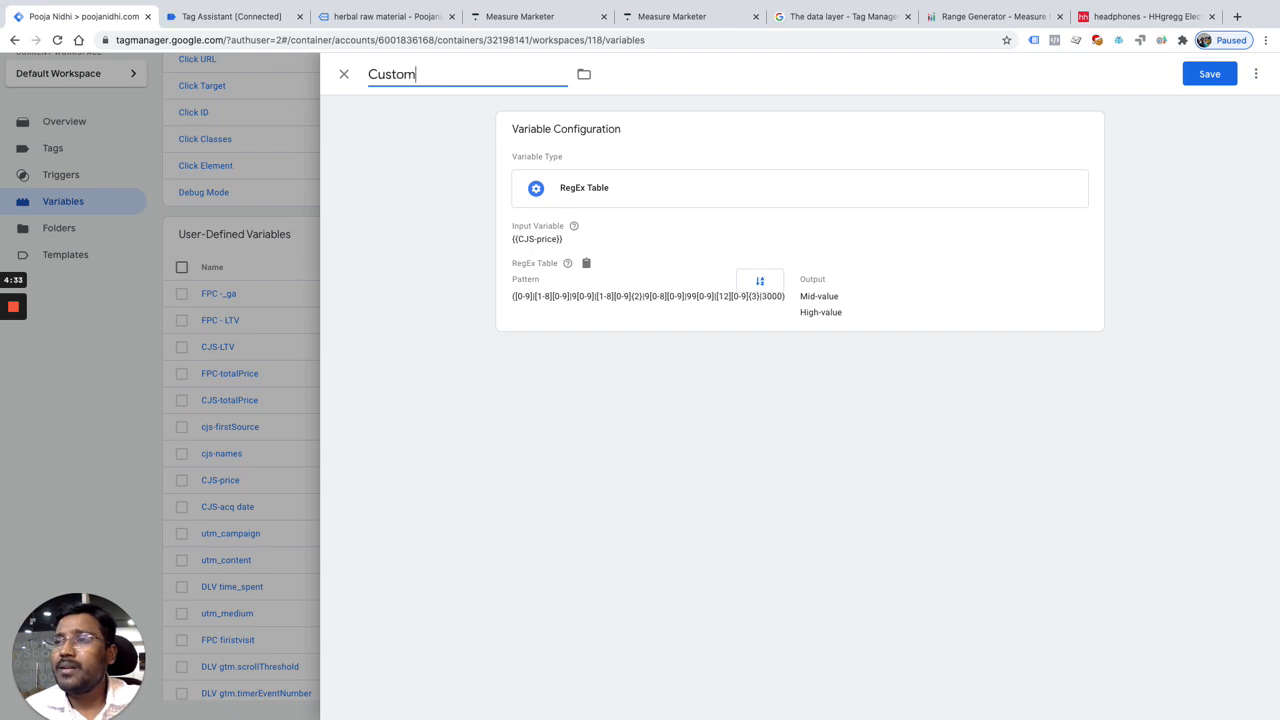
pyautogui.write('er Segmentation')
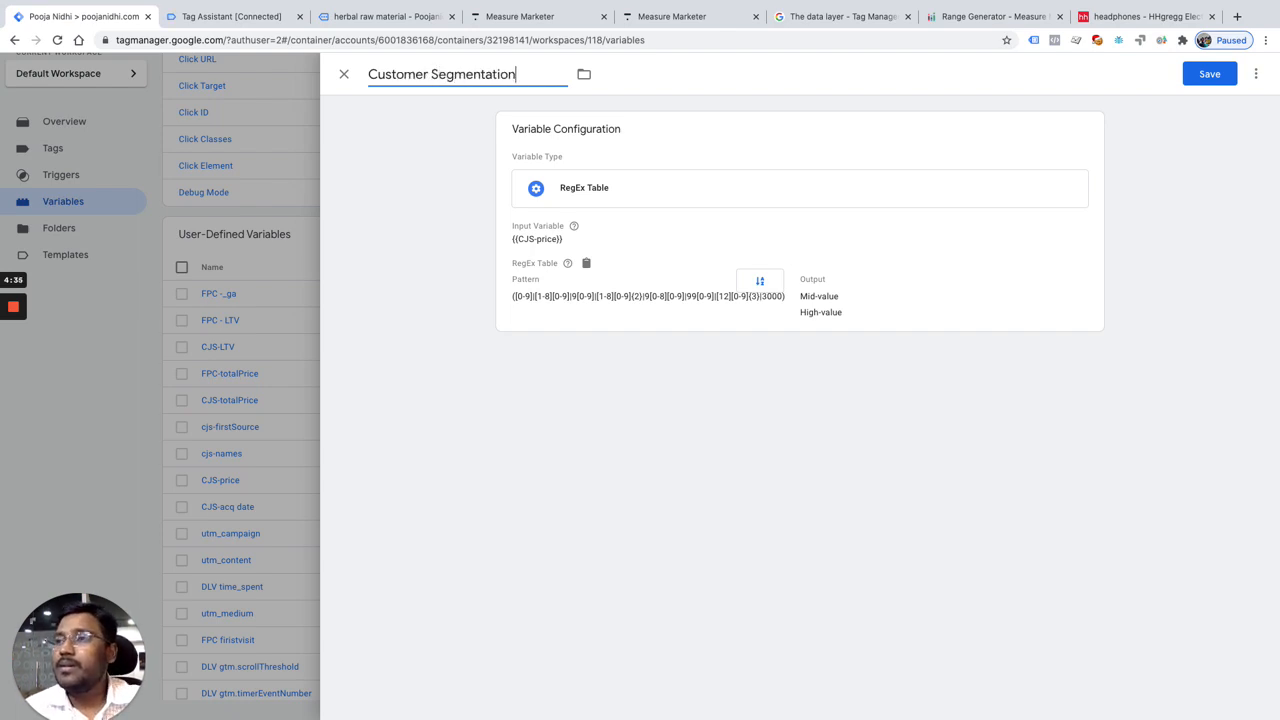
pyautogui.click(669, 309)
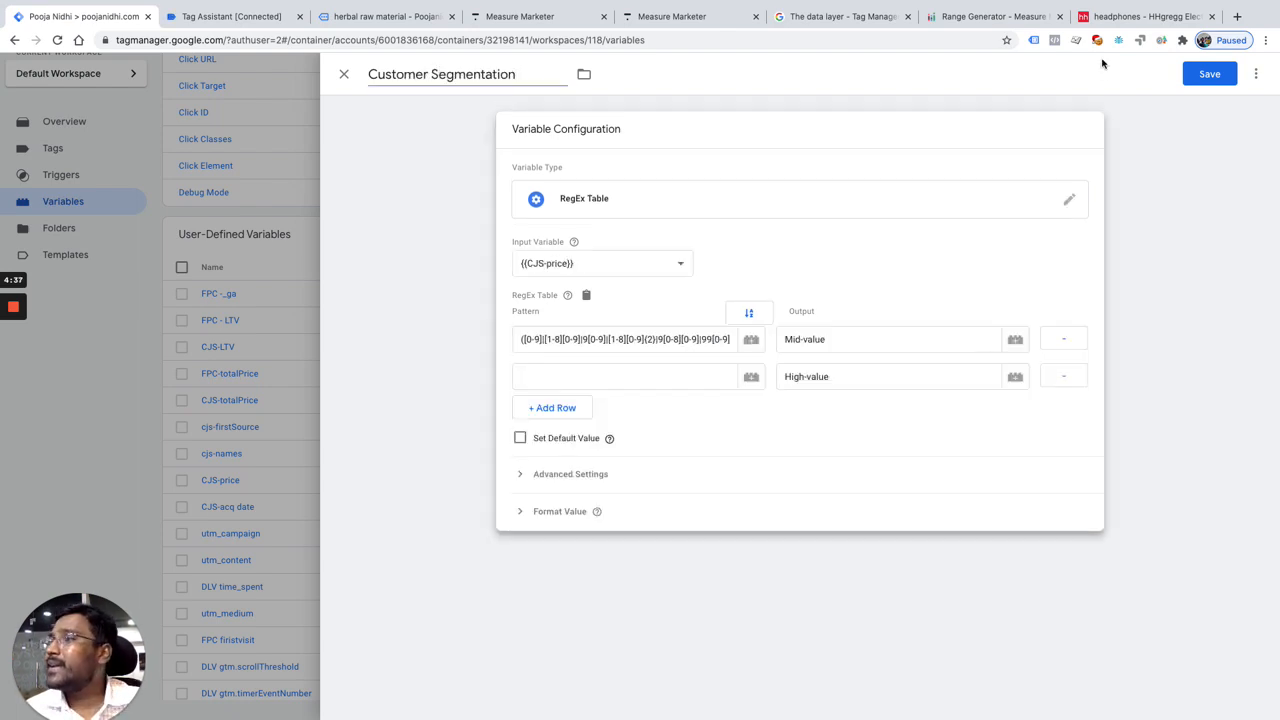
# Step: Switch to the RegEx Range Generator, generate the regex for the range 3000 to 7000 and copy the resulting pattern
pyautogui.click(990, 16)
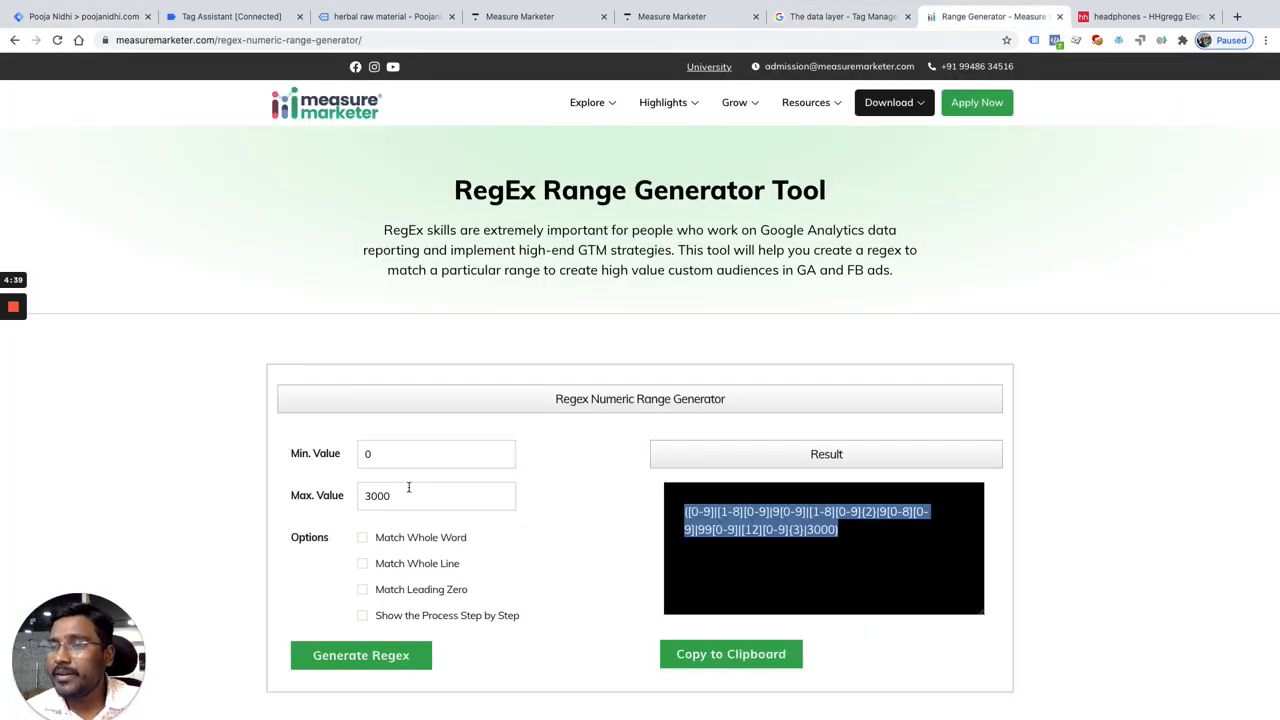
pyautogui.click(397, 459)
pyautogui.press('BackSpace')
pyautogui.write('3000')
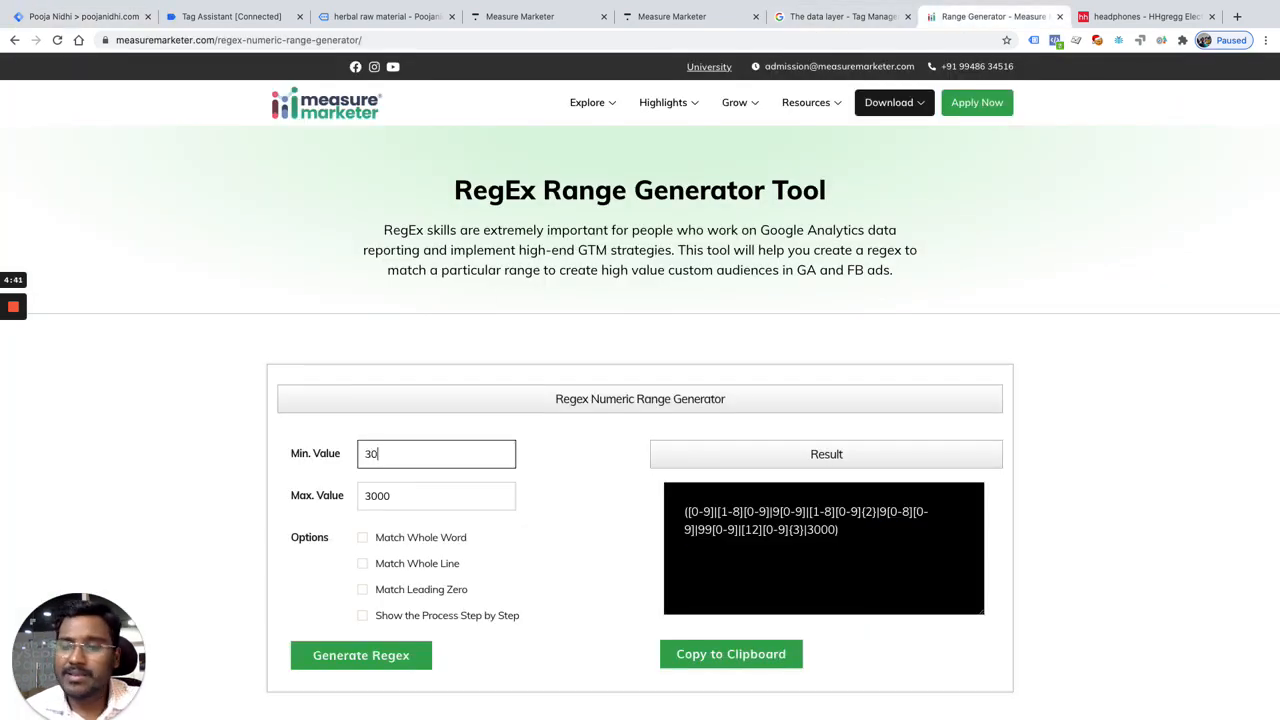
pyautogui.click(395, 496)
pyautogui.write('7000')
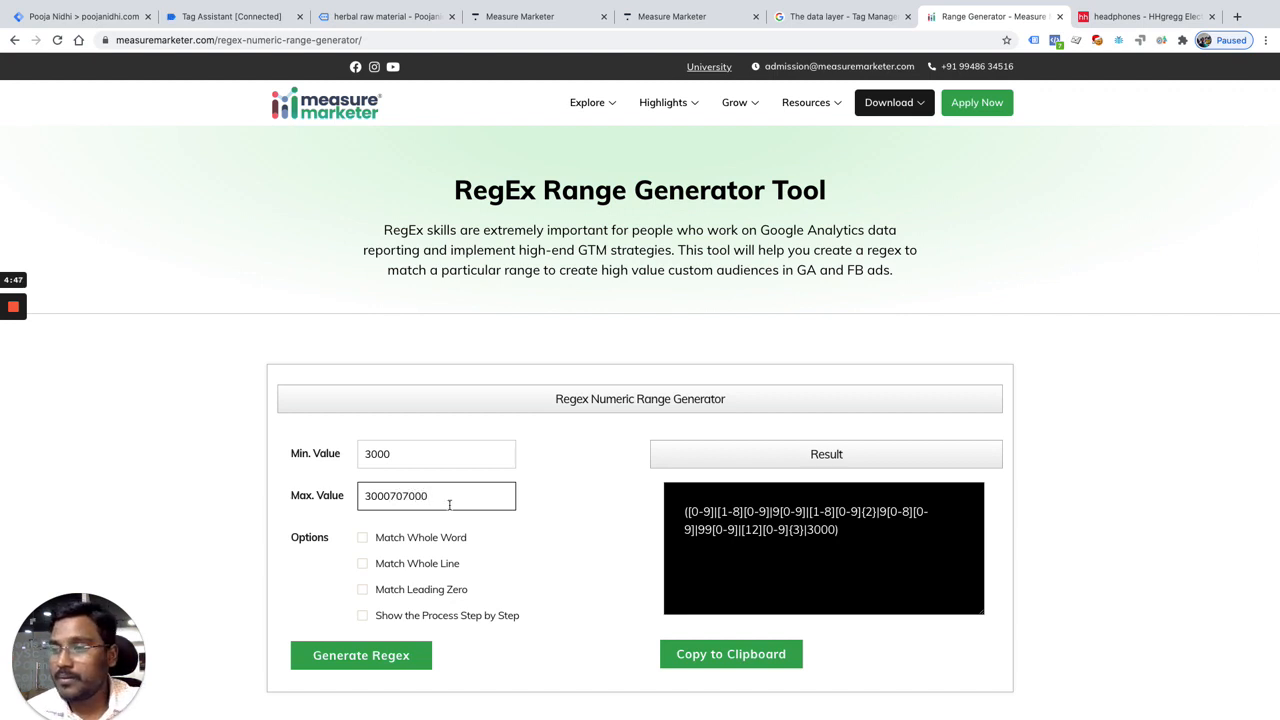
pyautogui.press('super+a')
pyautogui.write('7000')
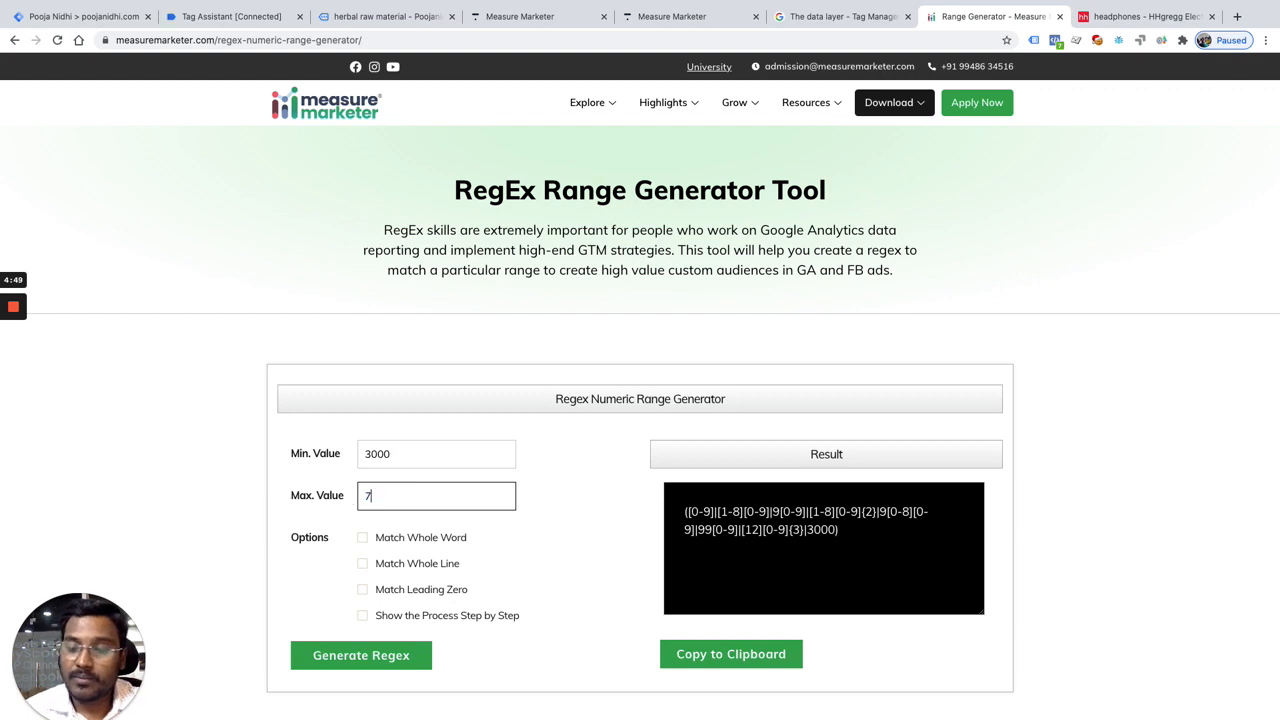
pyautogui.click(368, 651)
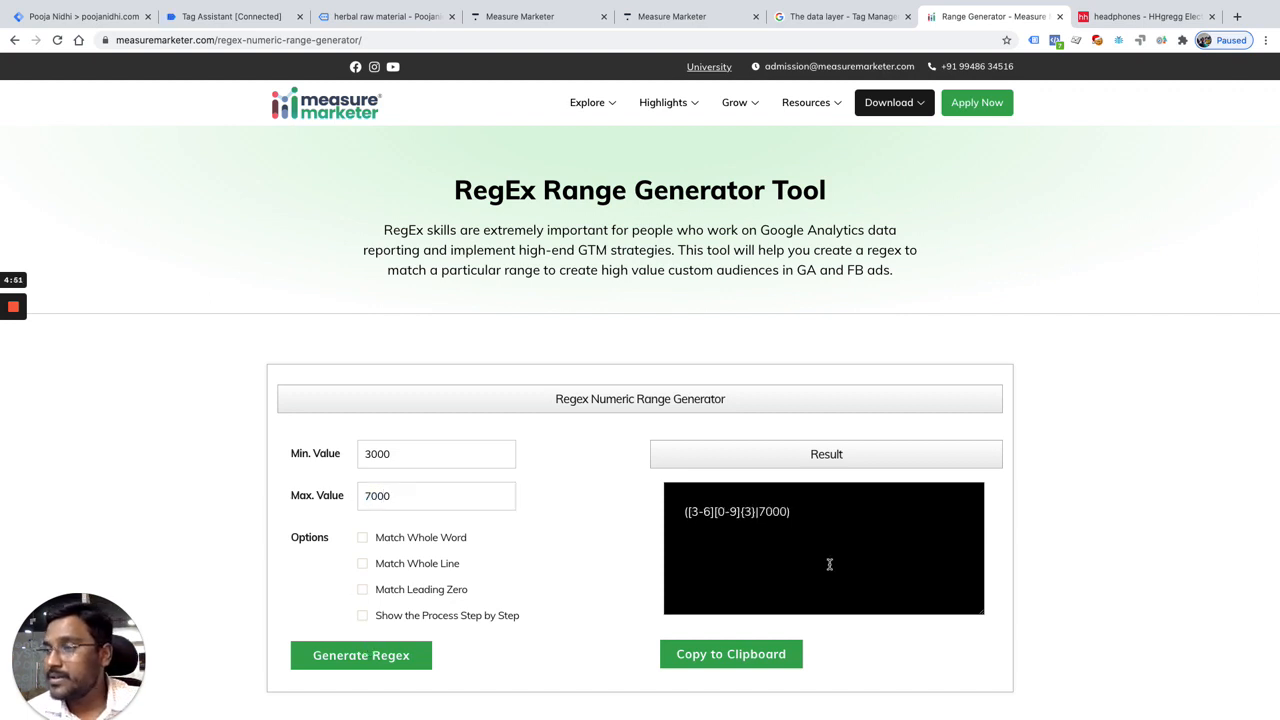
pyautogui.moveTo(806, 514); pyautogui.dragTo(678, 512)
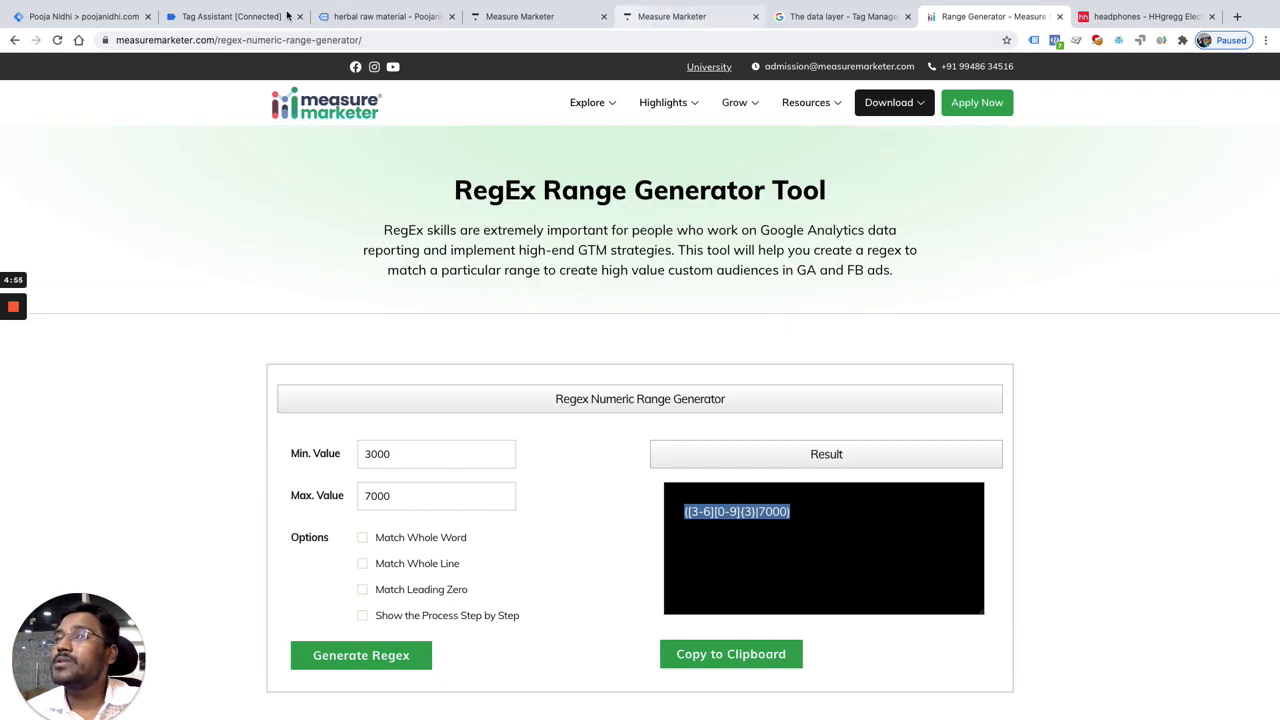
# Step: Switch to Google Tag Manager, try to paste the 3000–7000 regex as the High-value row's pattern, and undo the last edits
pyautogui.click(110, 16)
pyautogui.click(574, 376)
pyautogui.press('super+v')
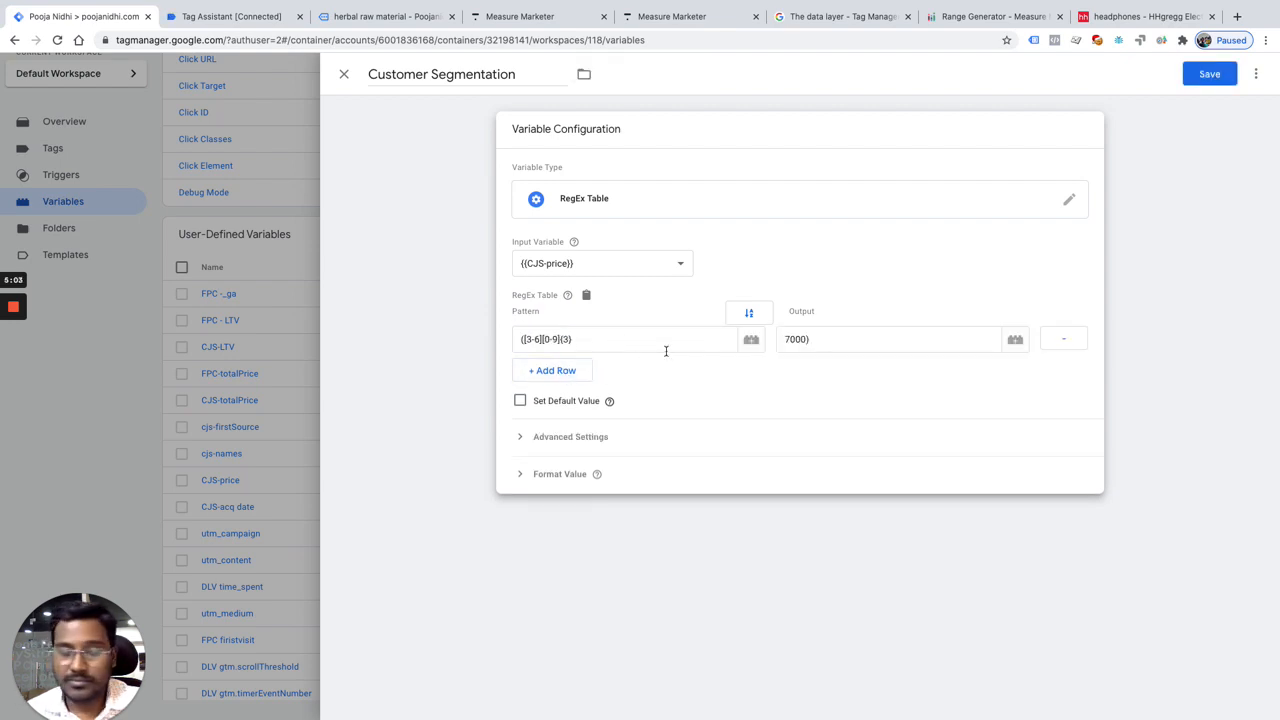
pyautogui.press('super+z')
pyautogui.click(400, 412)
pyautogui.press('super+z')
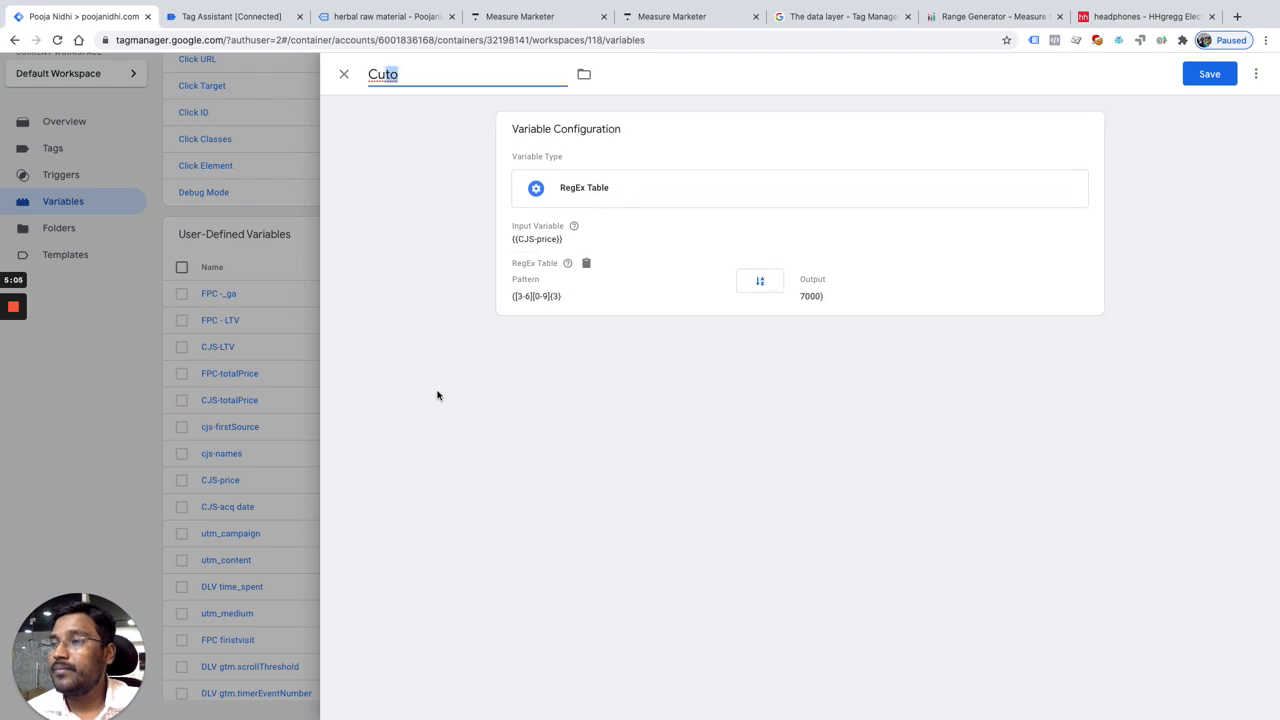
# Step: Add a second row to the RegEx table and try to paste the 3000–7000 regex as its pattern
pyautogui.click(606, 300)
pyautogui.click(589, 344)
pyautogui.press('super+a')
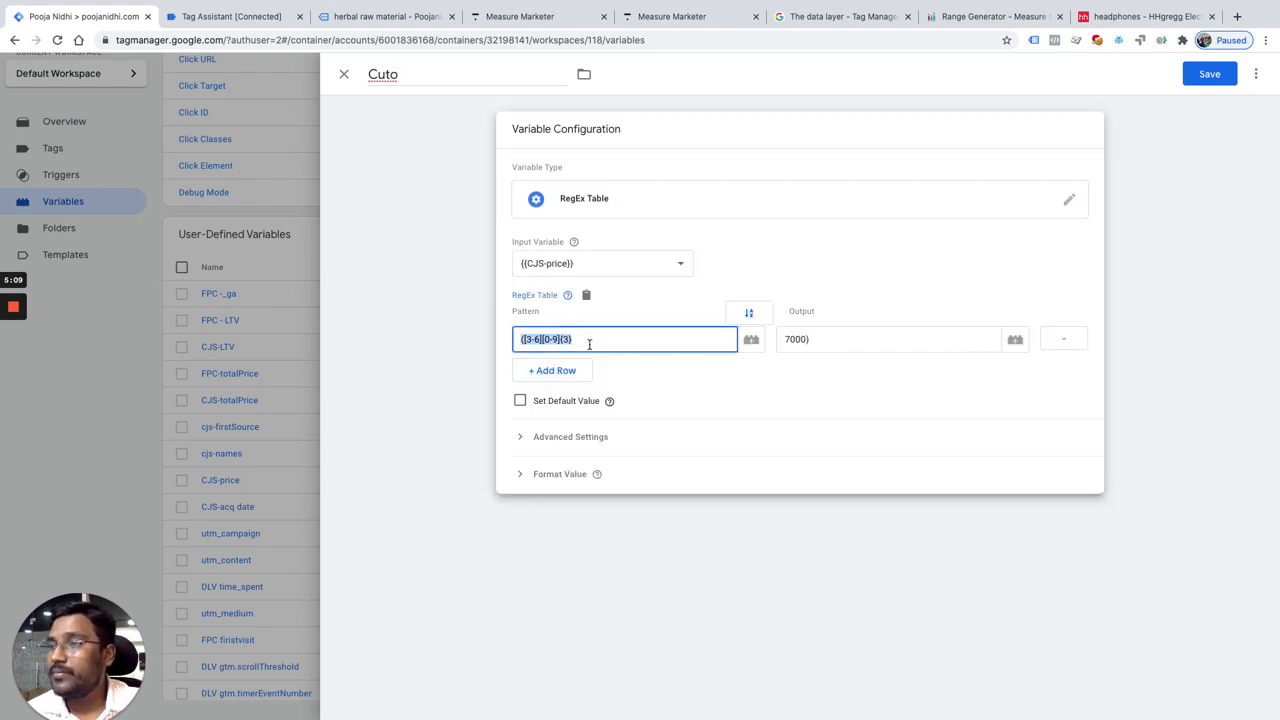
pyautogui.click(565, 372)
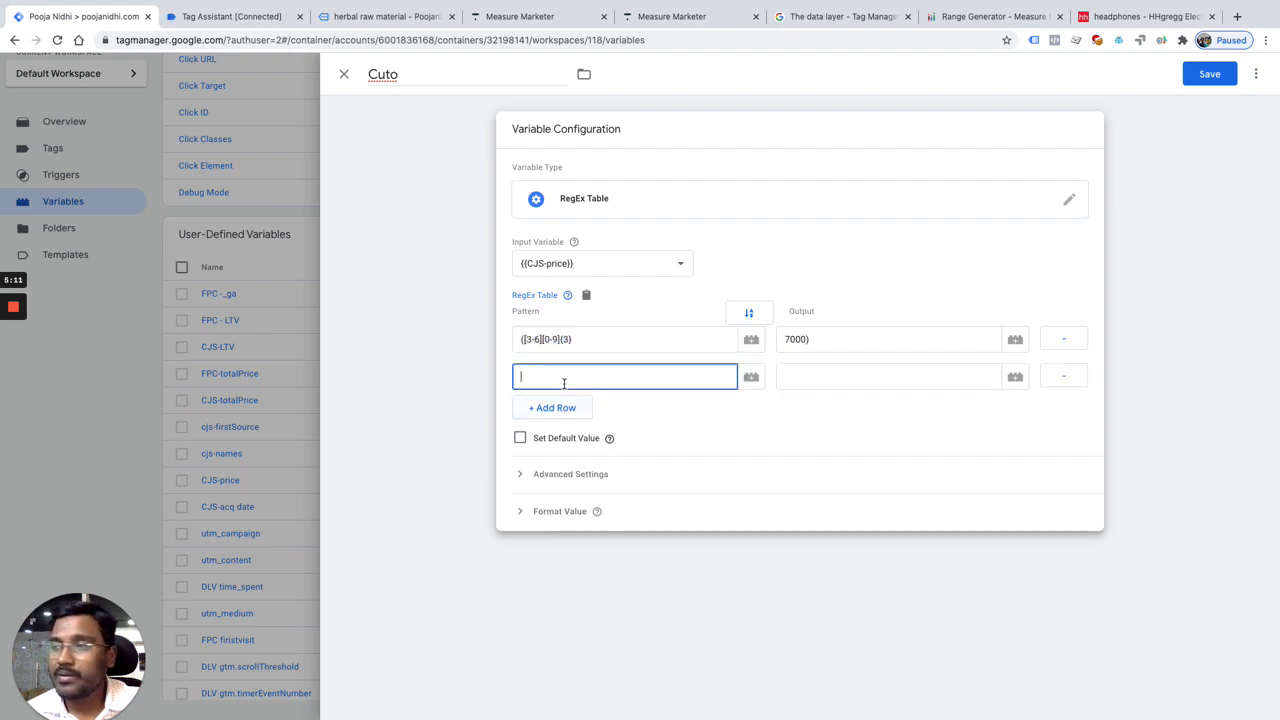
pyautogui.press('super+v')
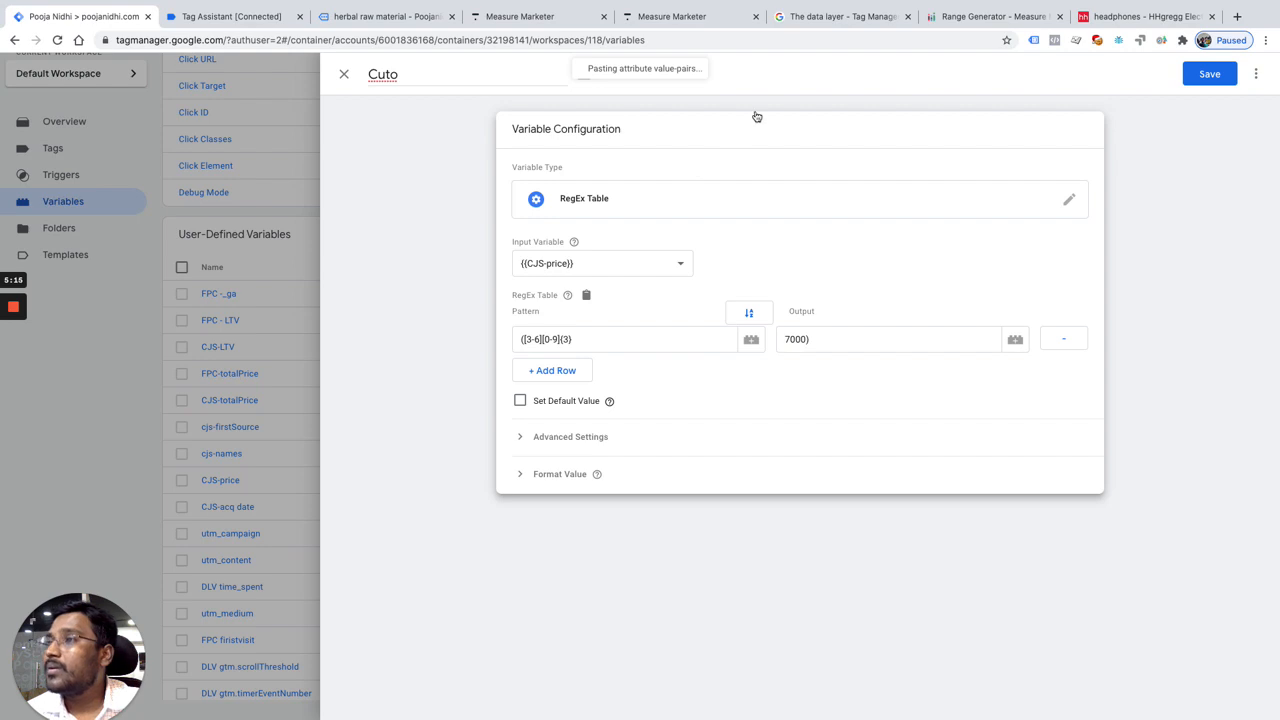
# Step: Copy the 3000–7000 regex from the Range Generator again and paste it over the table row's cleared pattern in Google Tag Manager
pyautogui.click(975, 22)
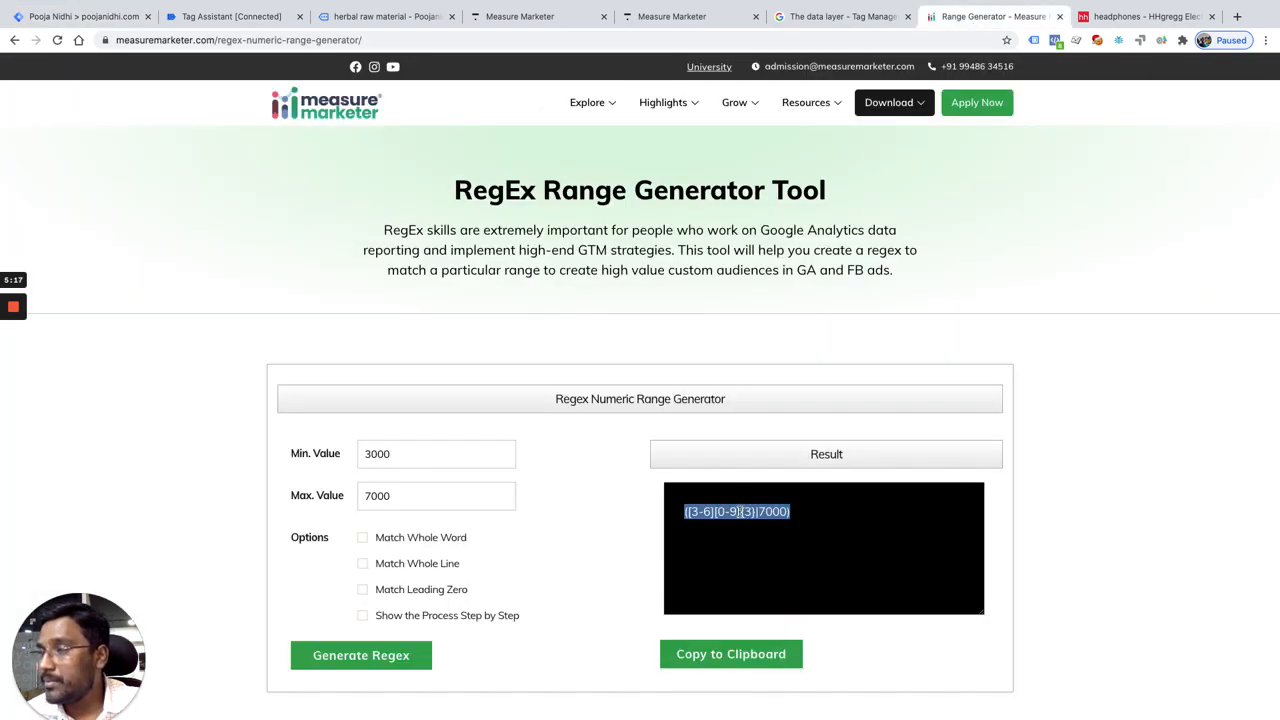
pyautogui.rightClick(738, 511)
pyautogui.click(820, 544)
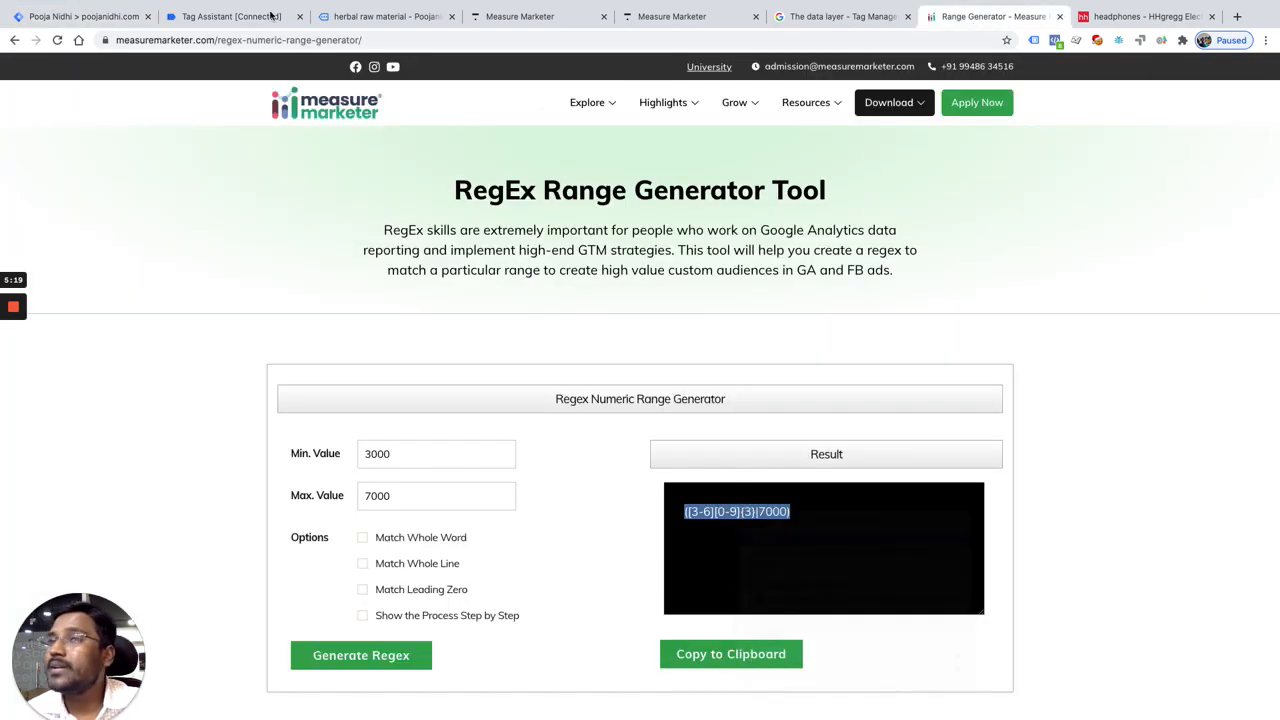
pyautogui.click(120, 14)
pyautogui.click(590, 339)
pyautogui.press('super+a')
pyautogui.press('BackSpace')
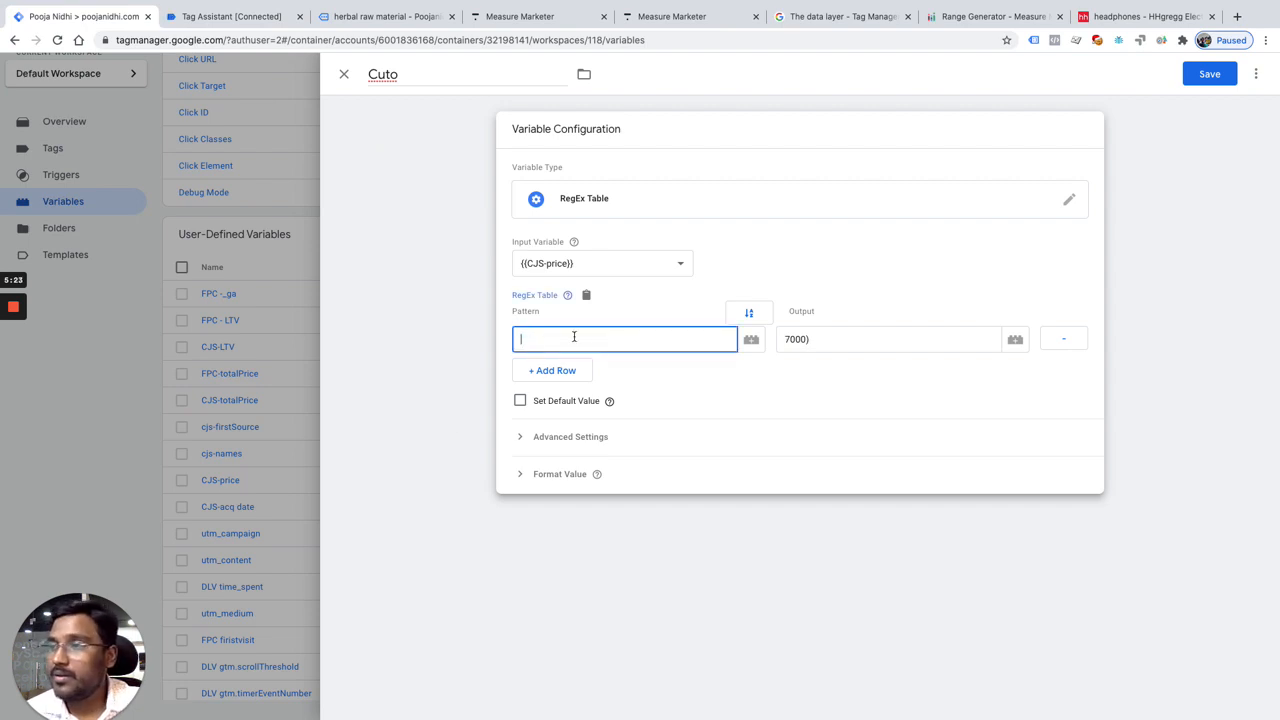
pyautogui.rightClick(574, 337)
pyautogui.click(620, 420)
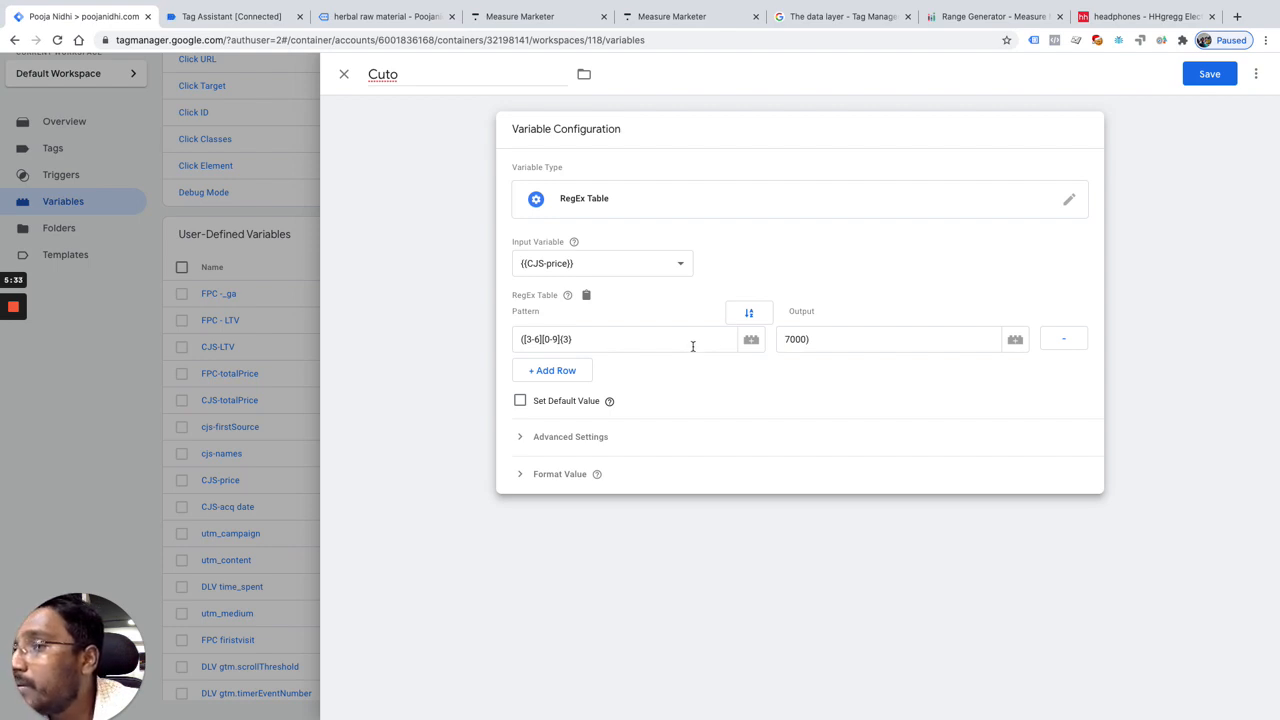
# Step: Copy the 3000–7000 regex from the Range Generator once more and return to Google Tag Manager
pyautogui.click(950, 20)
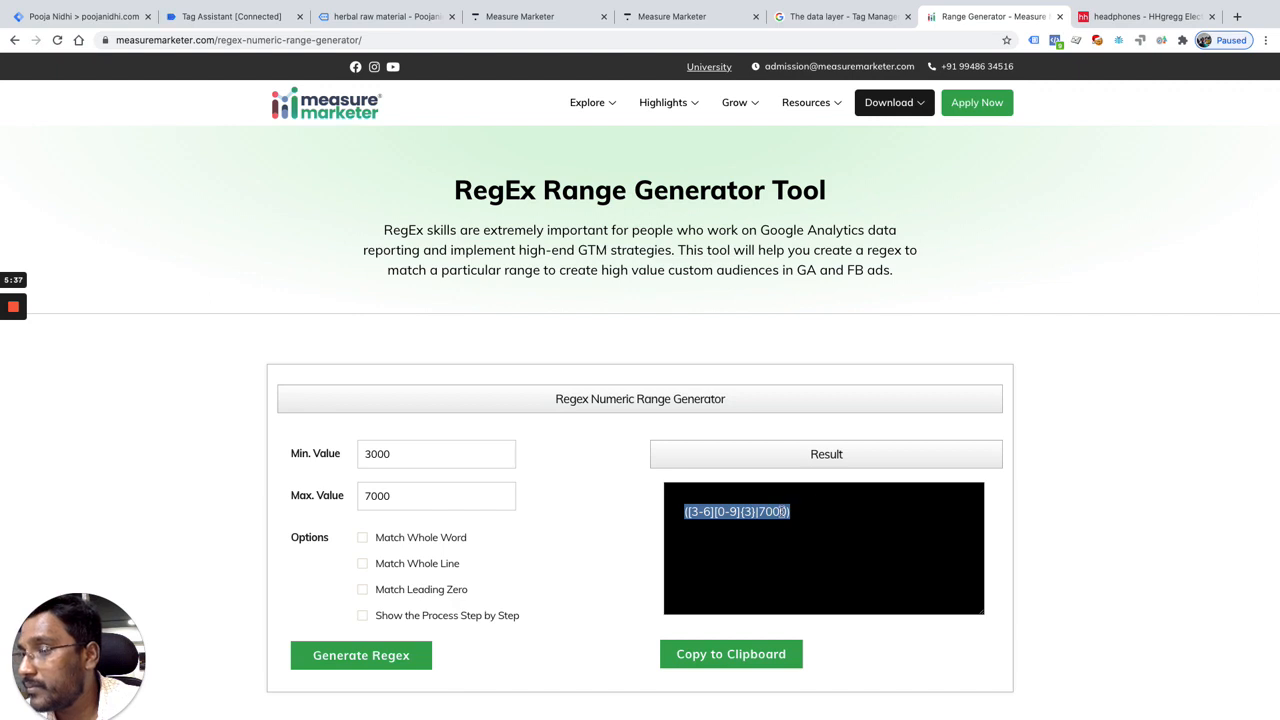
pyautogui.rightClick(780, 511)
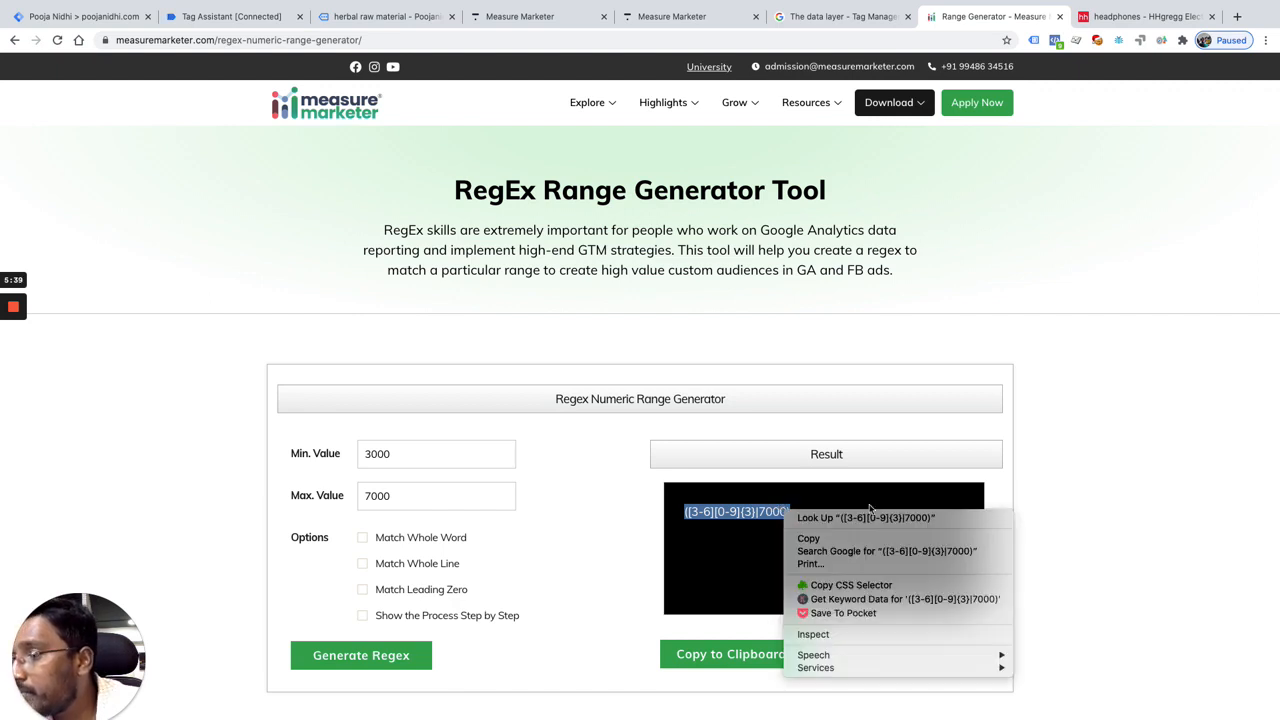
pyautogui.click(851, 540)
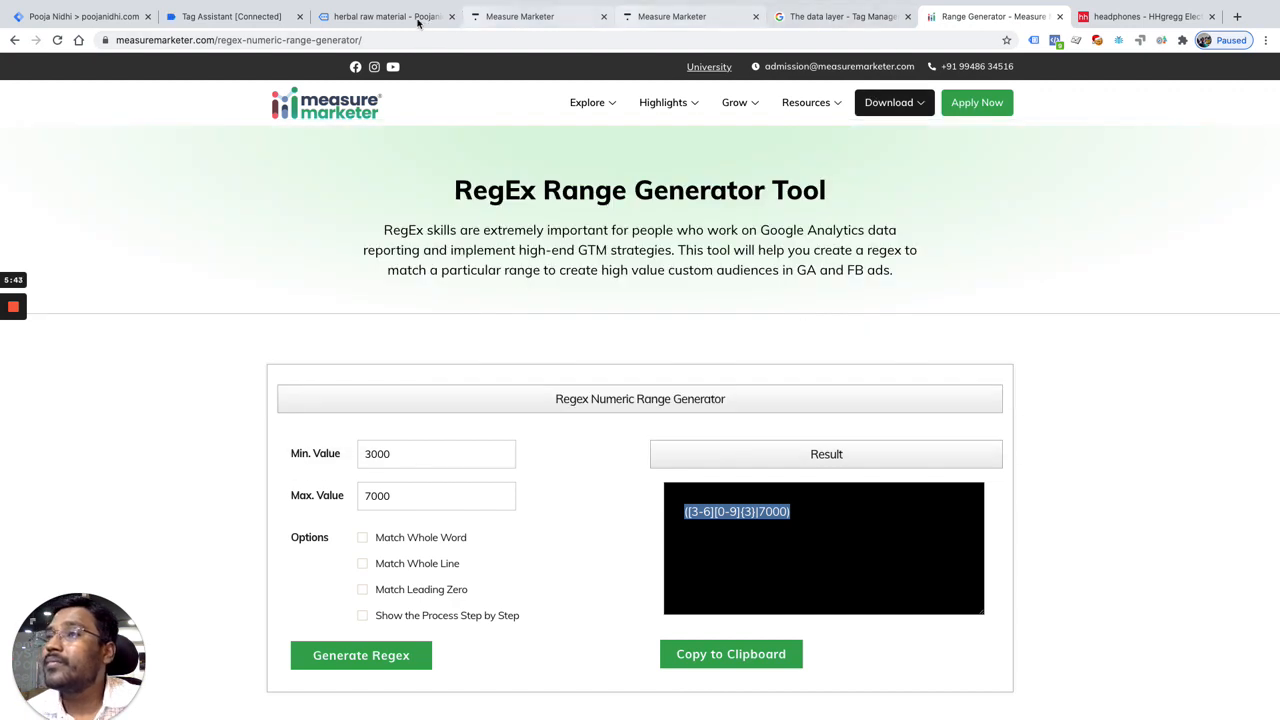
pyautogui.click(40, 18)
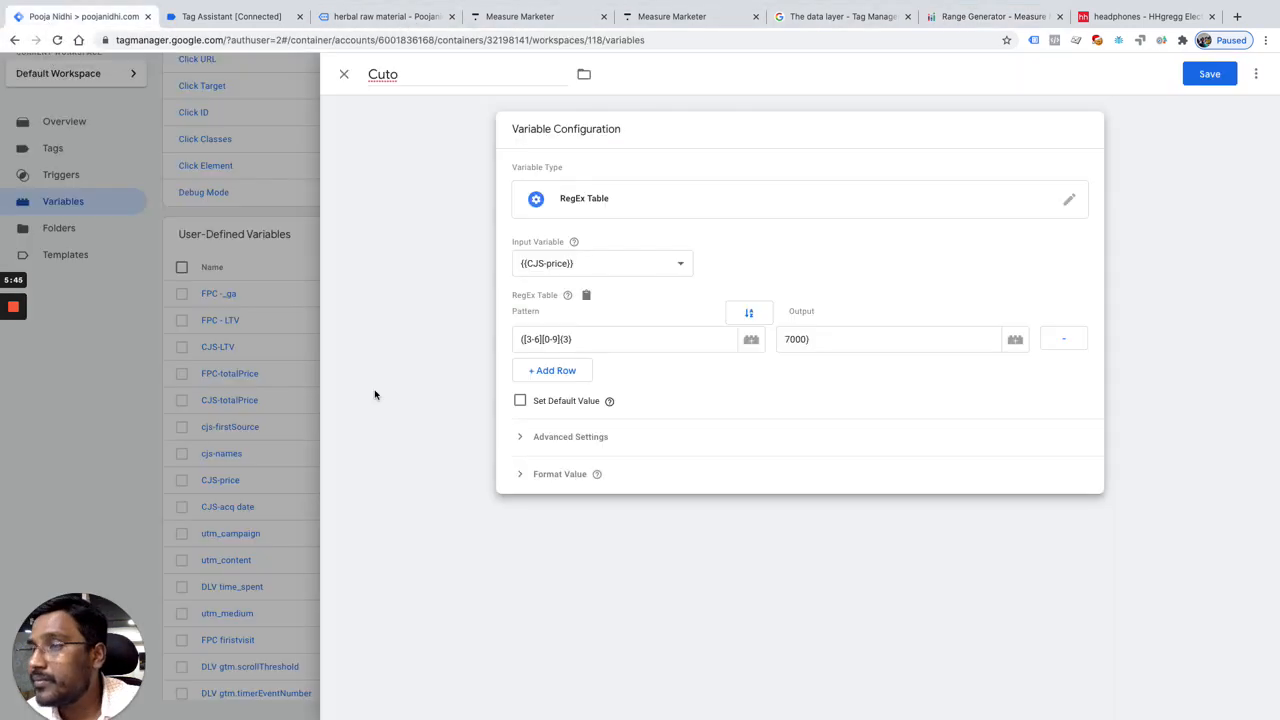
# Step: Clear the table row's pattern and output, and try to paste the 3000–7000 regex as its pattern
pyautogui.click(591, 337)
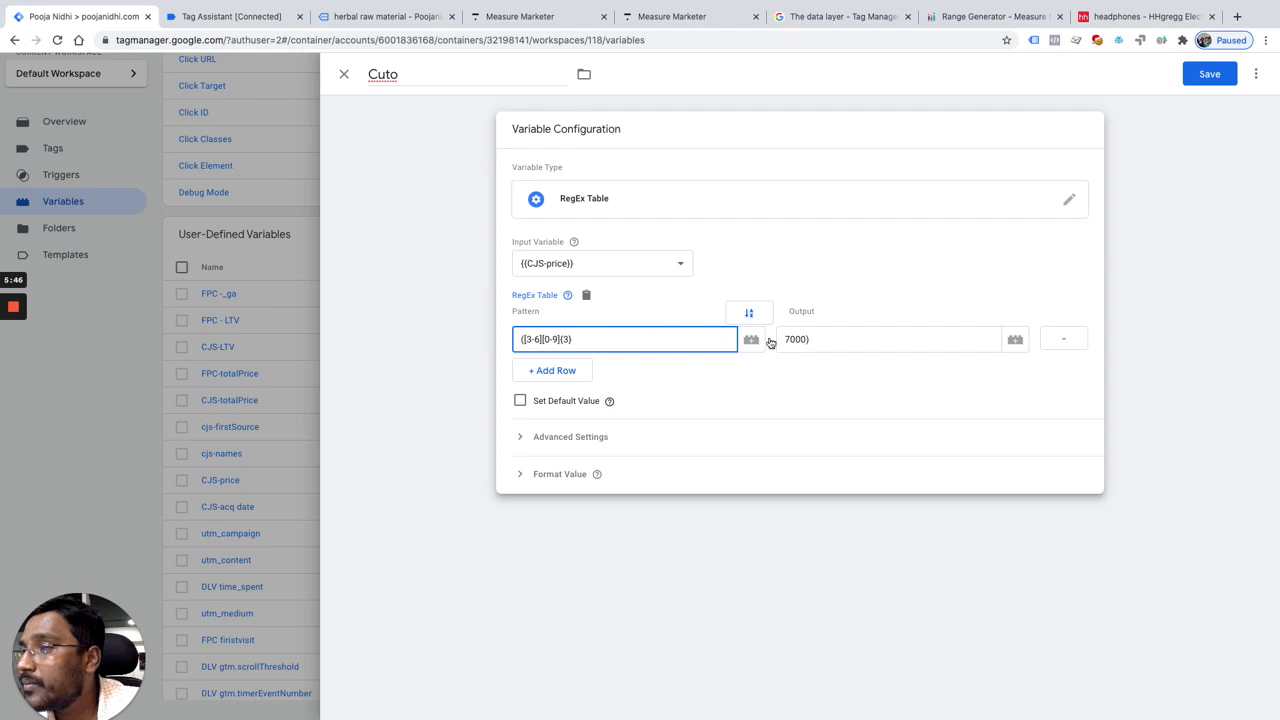
pyautogui.click(848, 341)
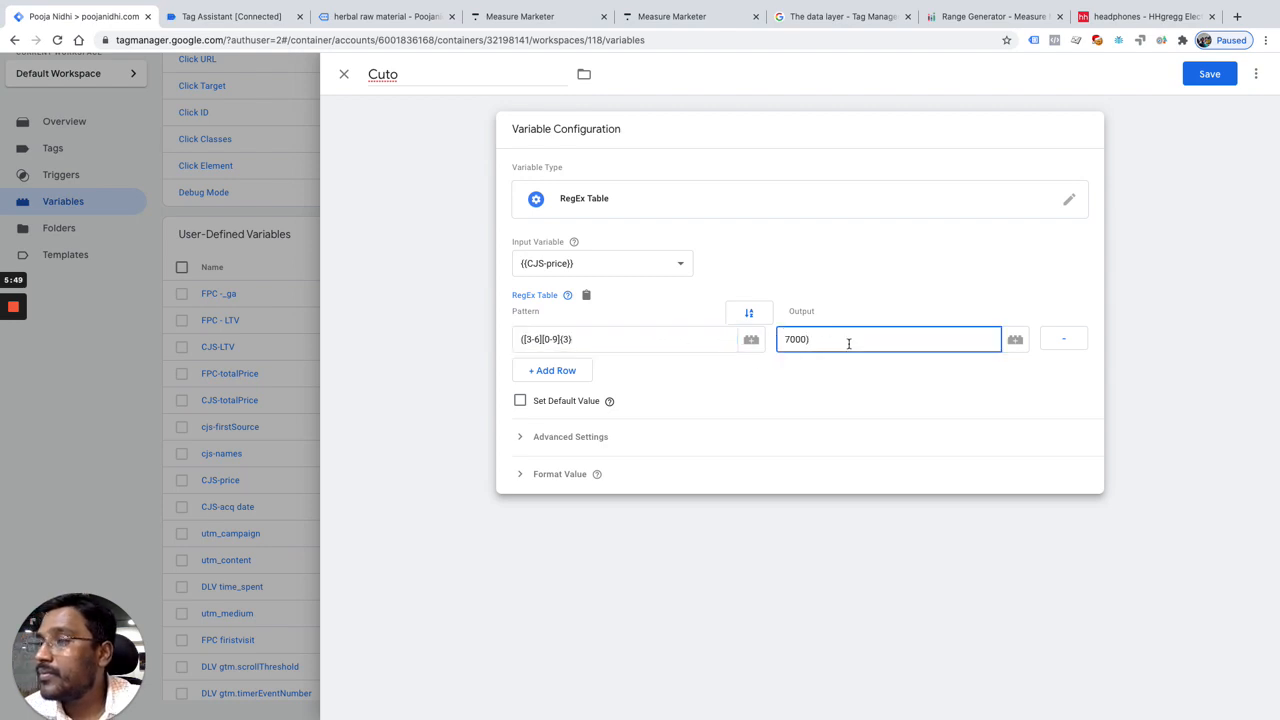
pyautogui.tripleClick(677, 346)
pyautogui.press('BackSpace')
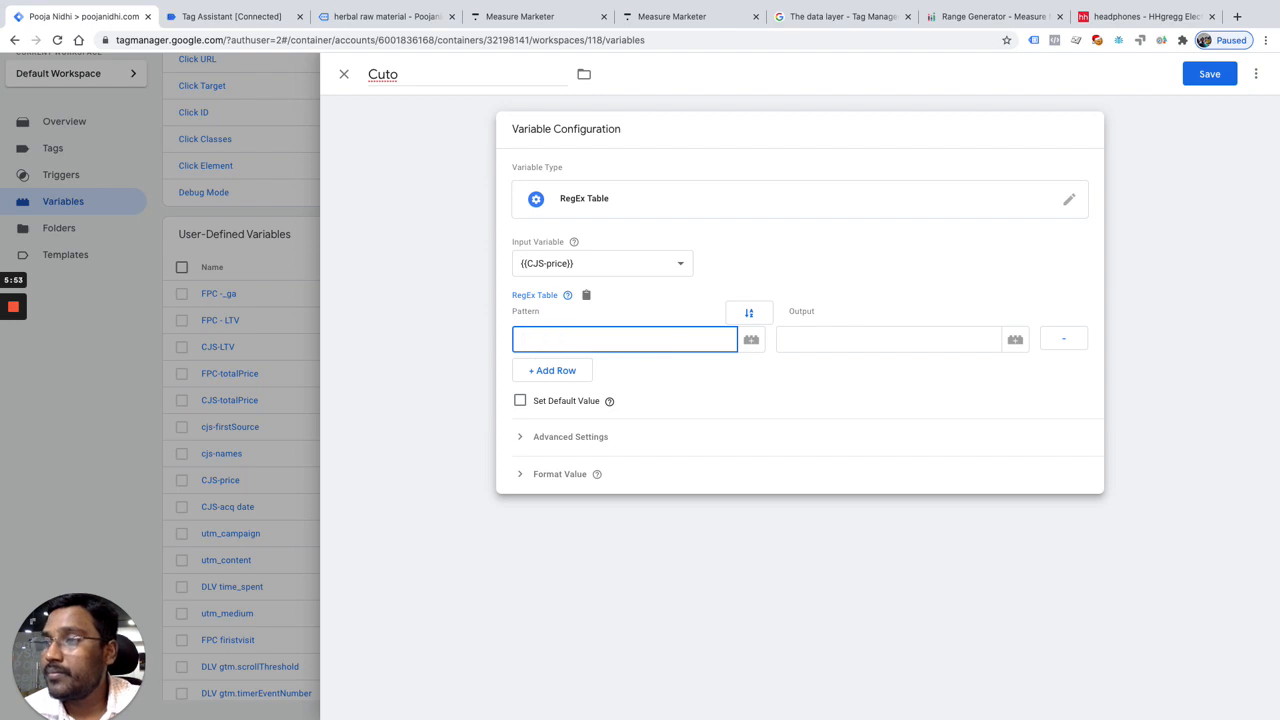
pyautogui.press('super+v')
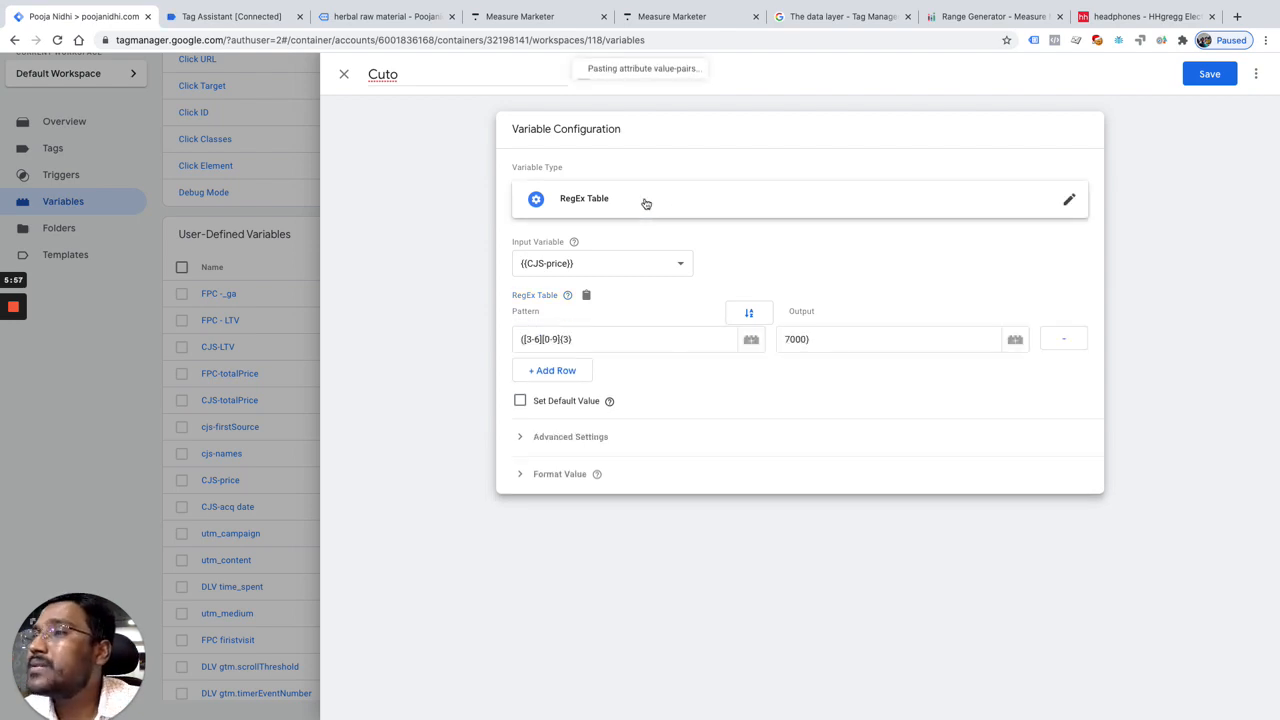
# Step: Clear the variable's name and close the variable, discarding its unsaved changes
pyautogui.doubleClick(409, 78)
pyautogui.press('BackSpace')
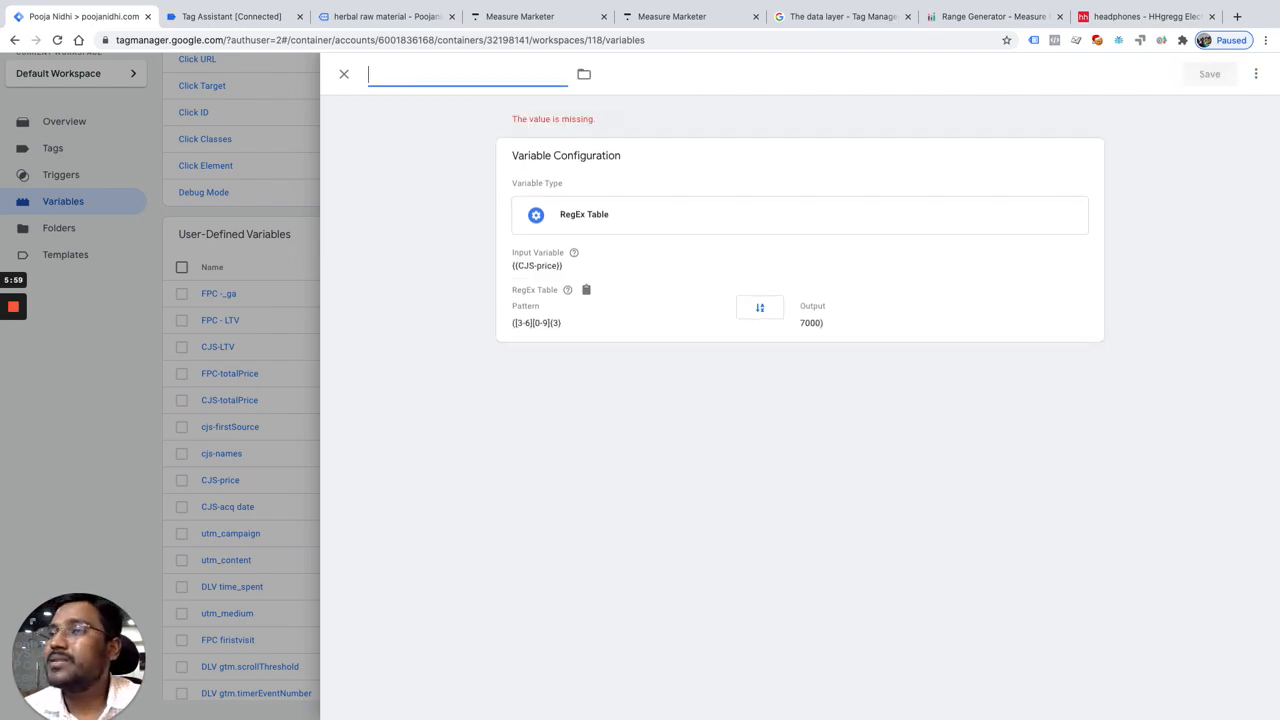
pyautogui.click(344, 74)
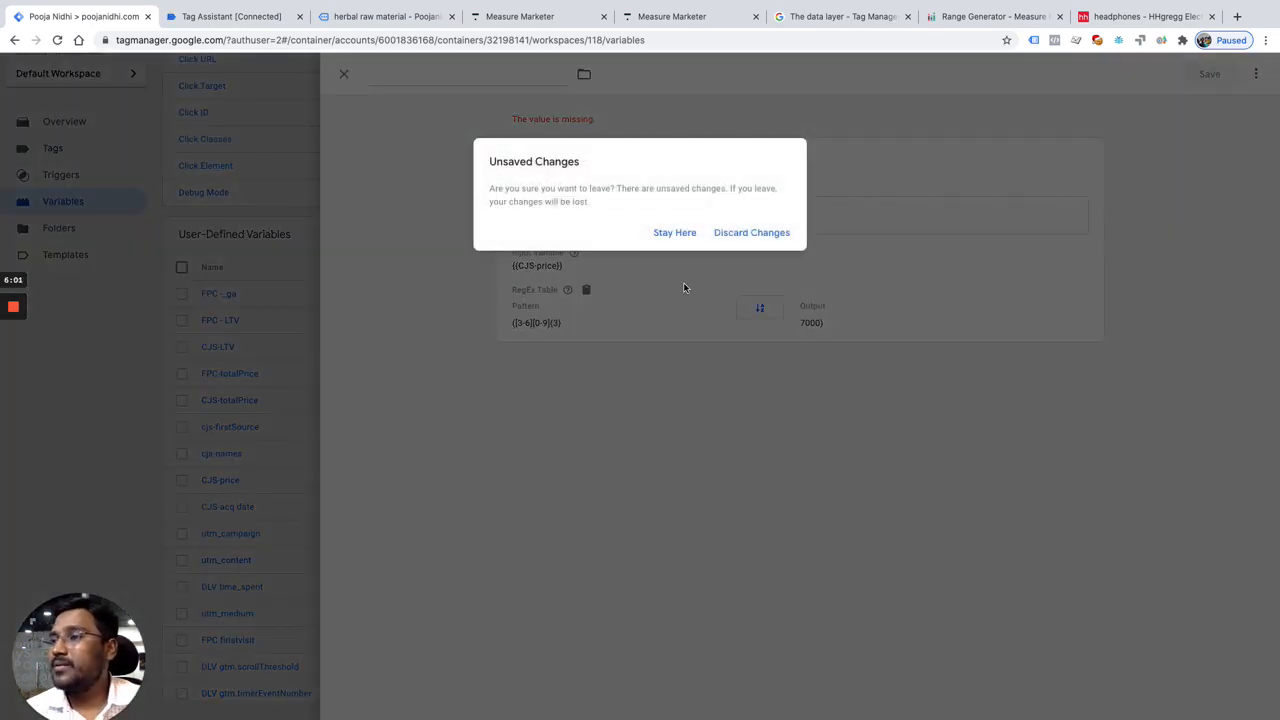
pyautogui.click(751, 232)
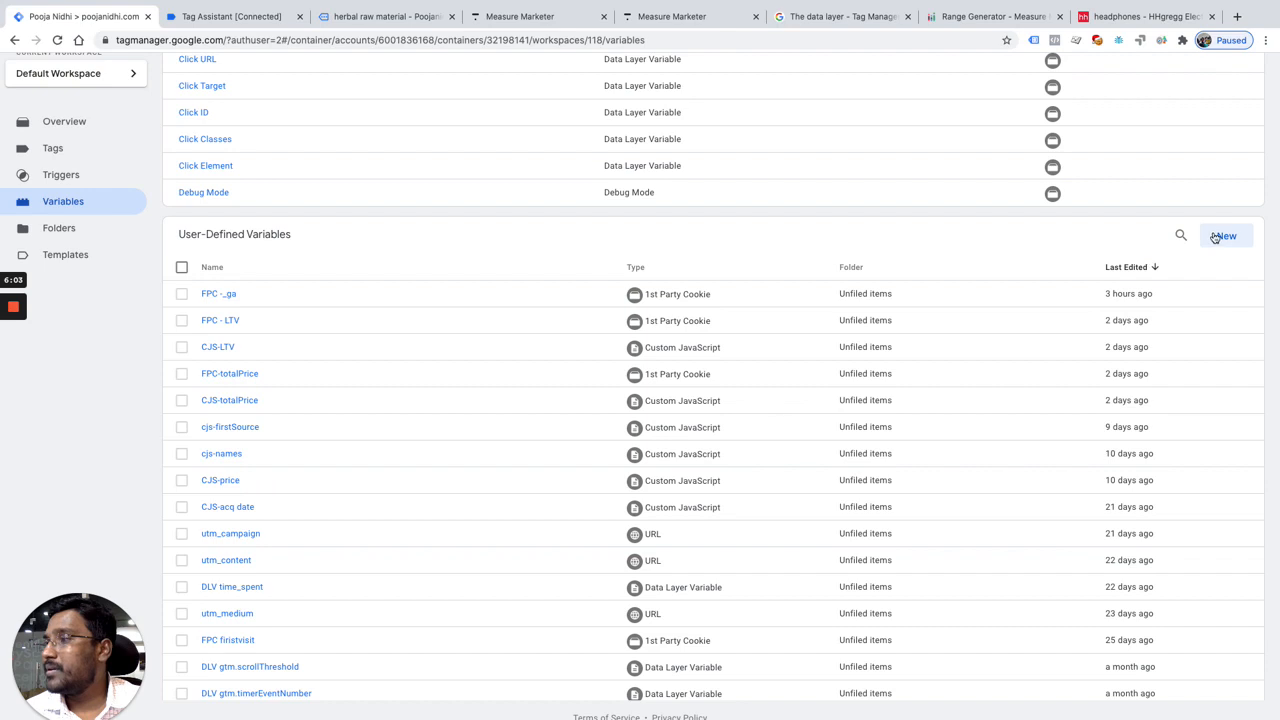
# Step: Create a new user-defined variable of the RegEx Table type
pyautogui.click(1224, 237)
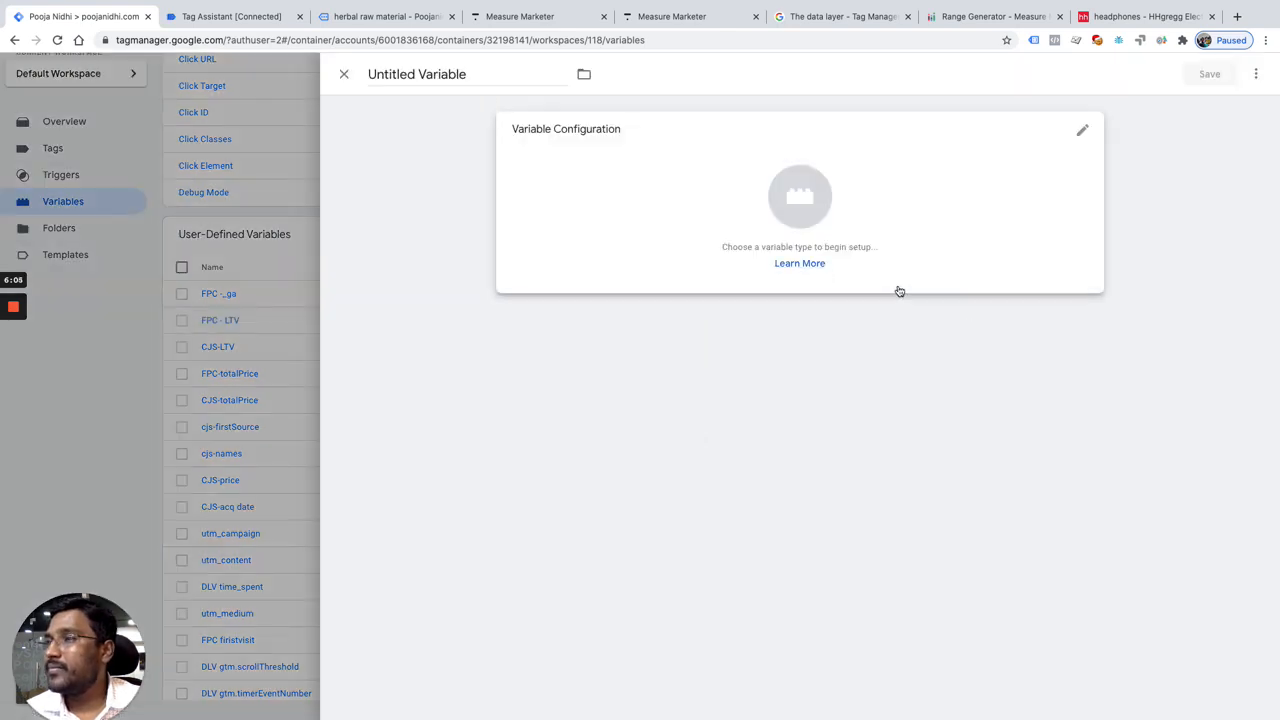
pyautogui.click(809, 196)
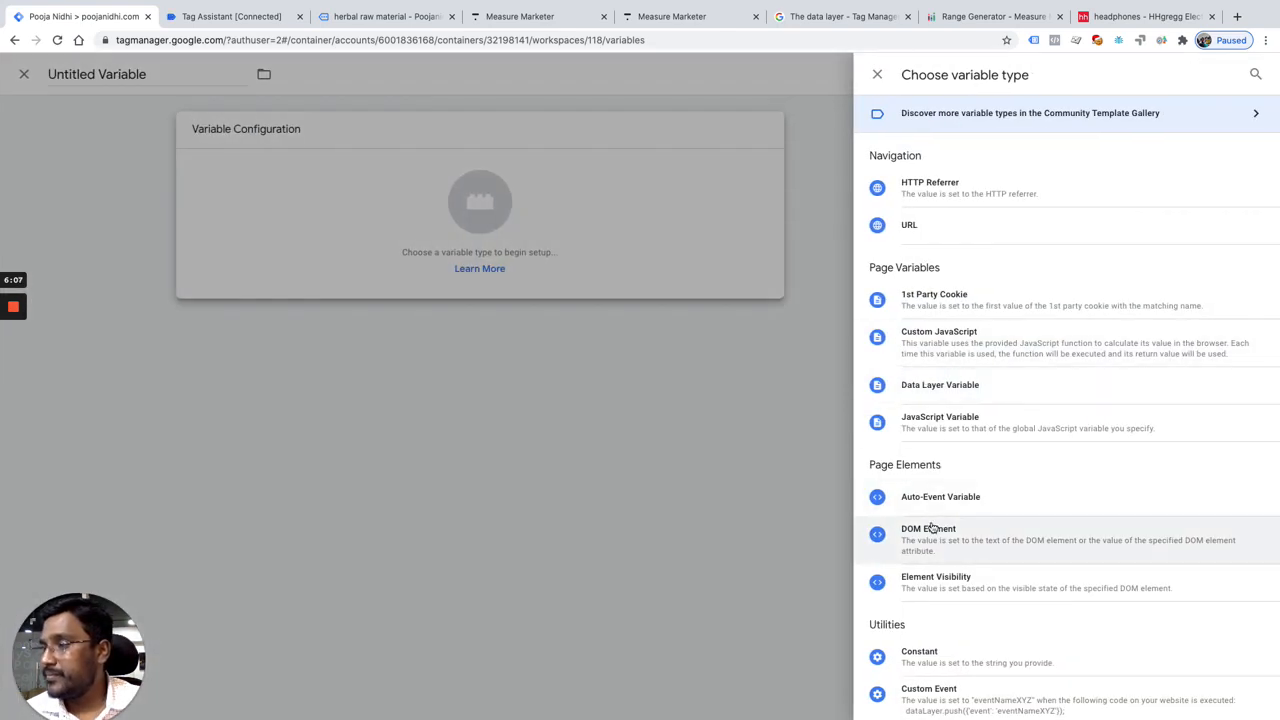
pyautogui.scroll(-5, 932, 615)
pyautogui.click(931, 609)
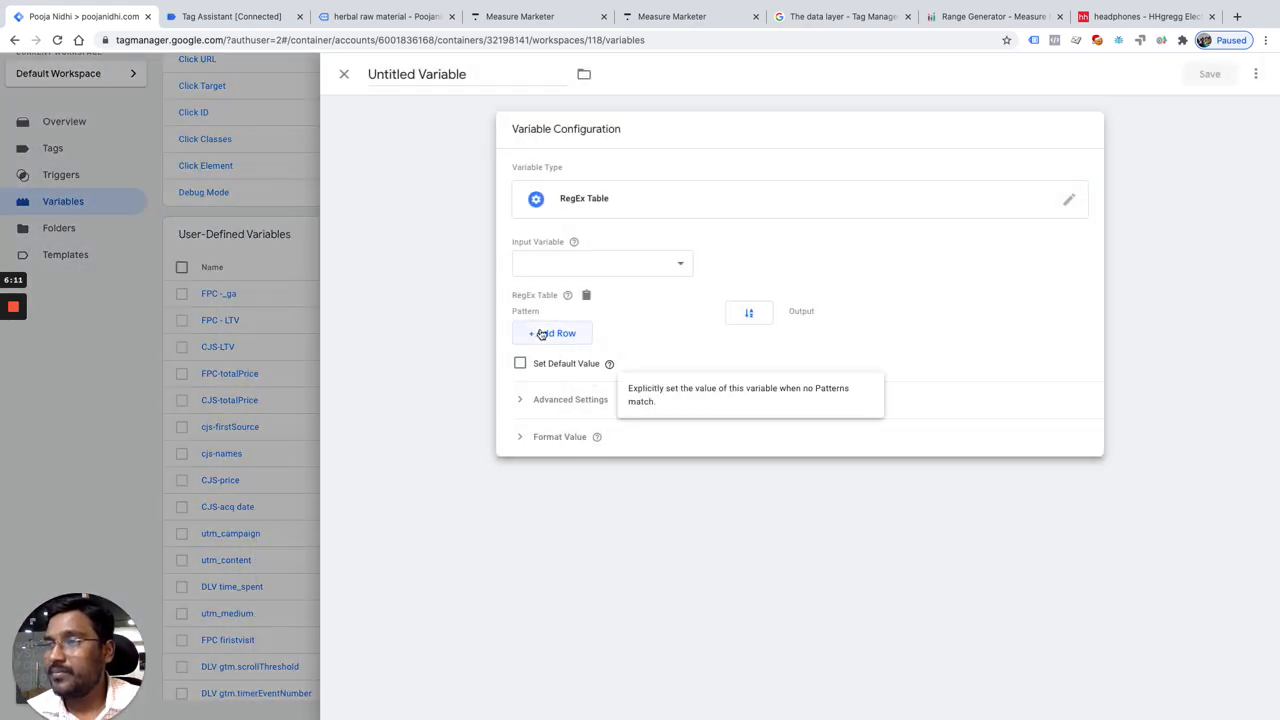
# Step: Add two rows to the RegEx table and paste the copied 3000–7000 regex as the second row's pattern
pyautogui.click(565, 338)
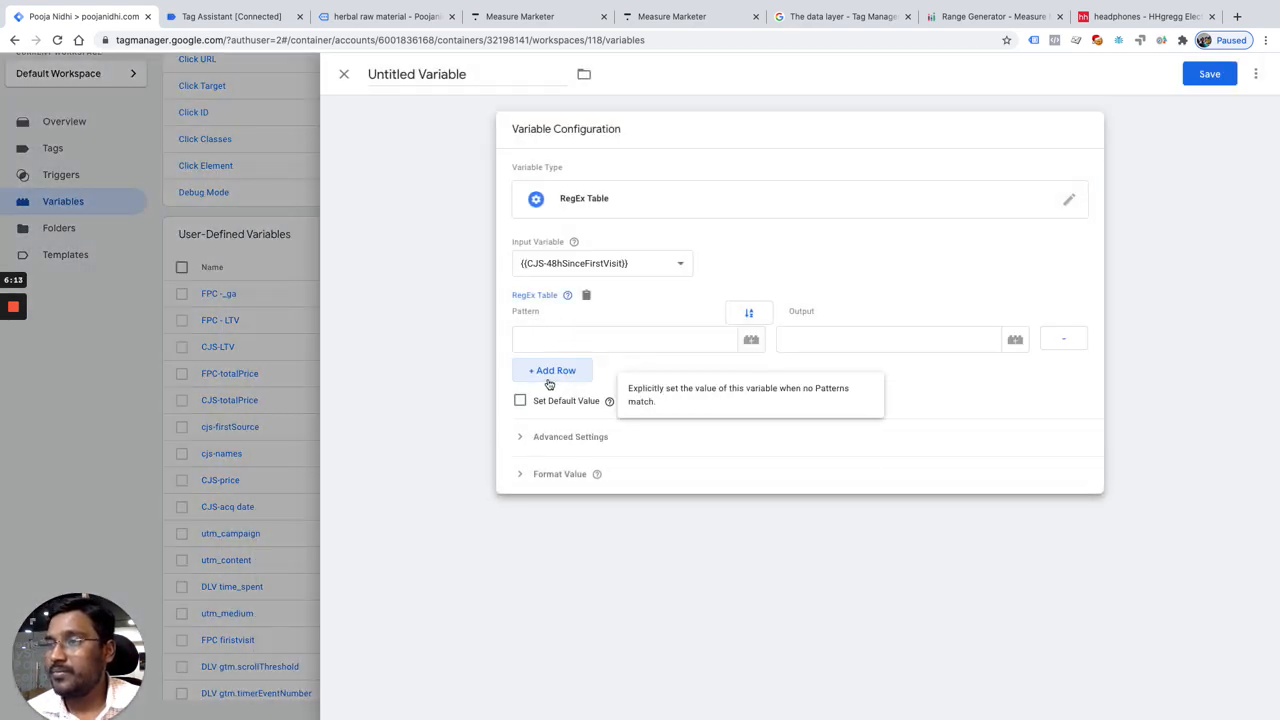
pyautogui.click(549, 373)
pyautogui.click(548, 380)
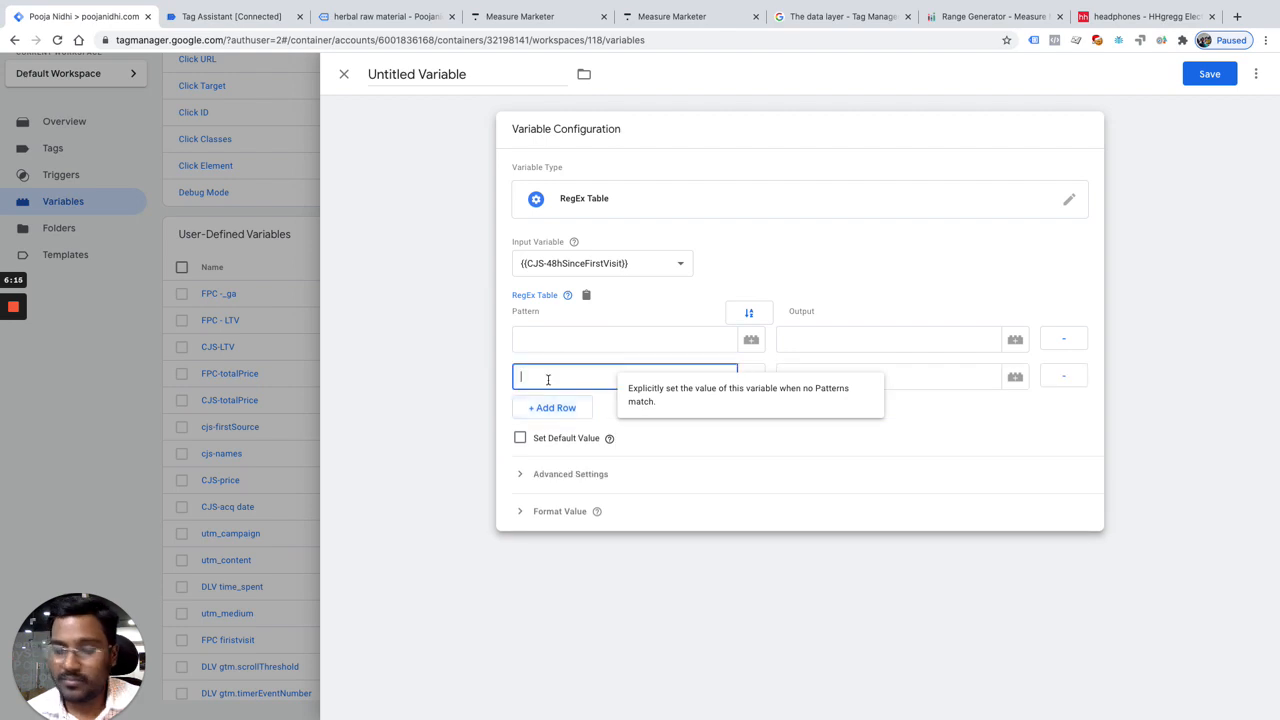
pyautogui.hotkey('ctrl', 'v')
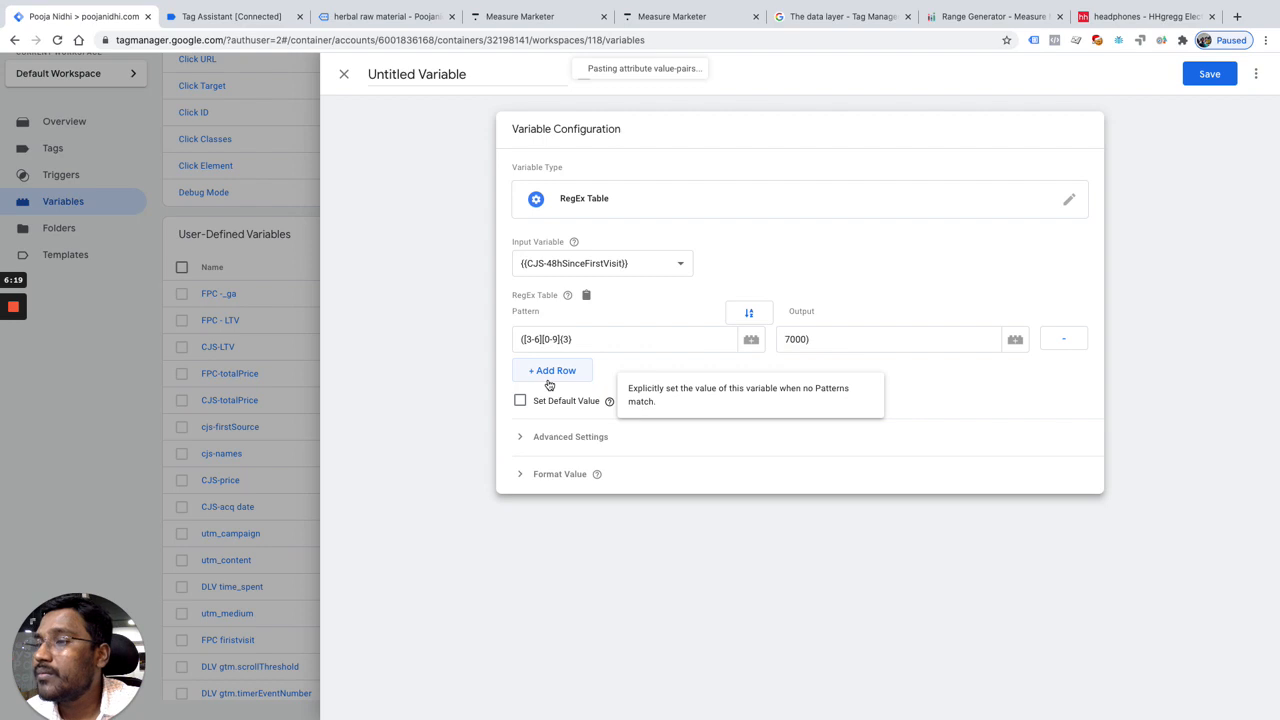
# Step: Check the 3000–7000 regex in the Range Generator and complete the row's pattern as ([3-6][0-9]{3}|7000) in Google Tag Manager
pyautogui.click(584, 342)
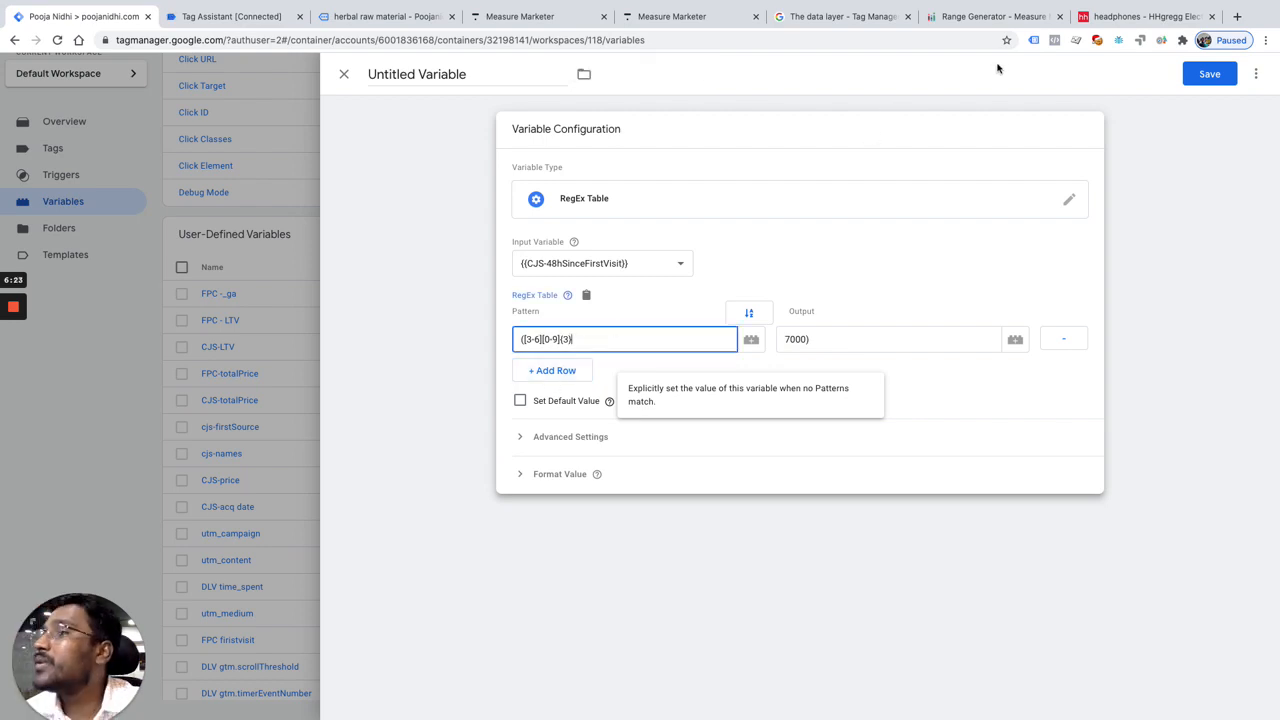
pyautogui.click(958, 18)
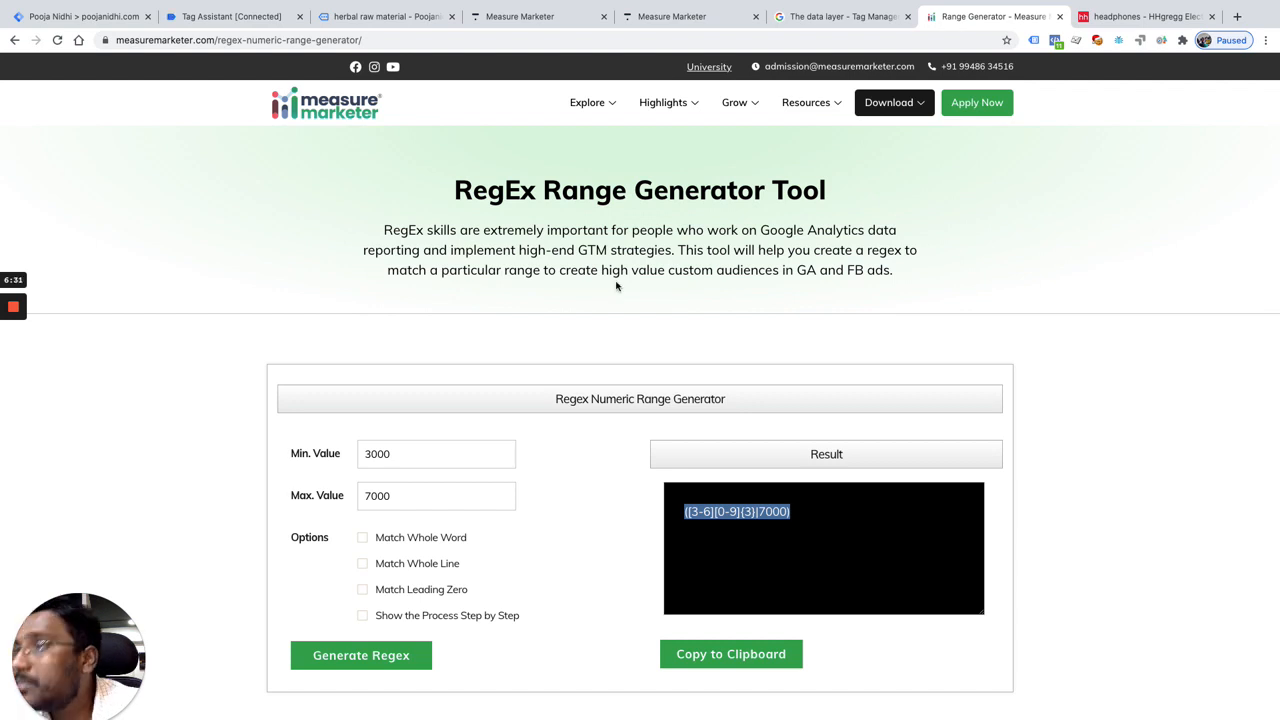
pyautogui.click(84, 17)
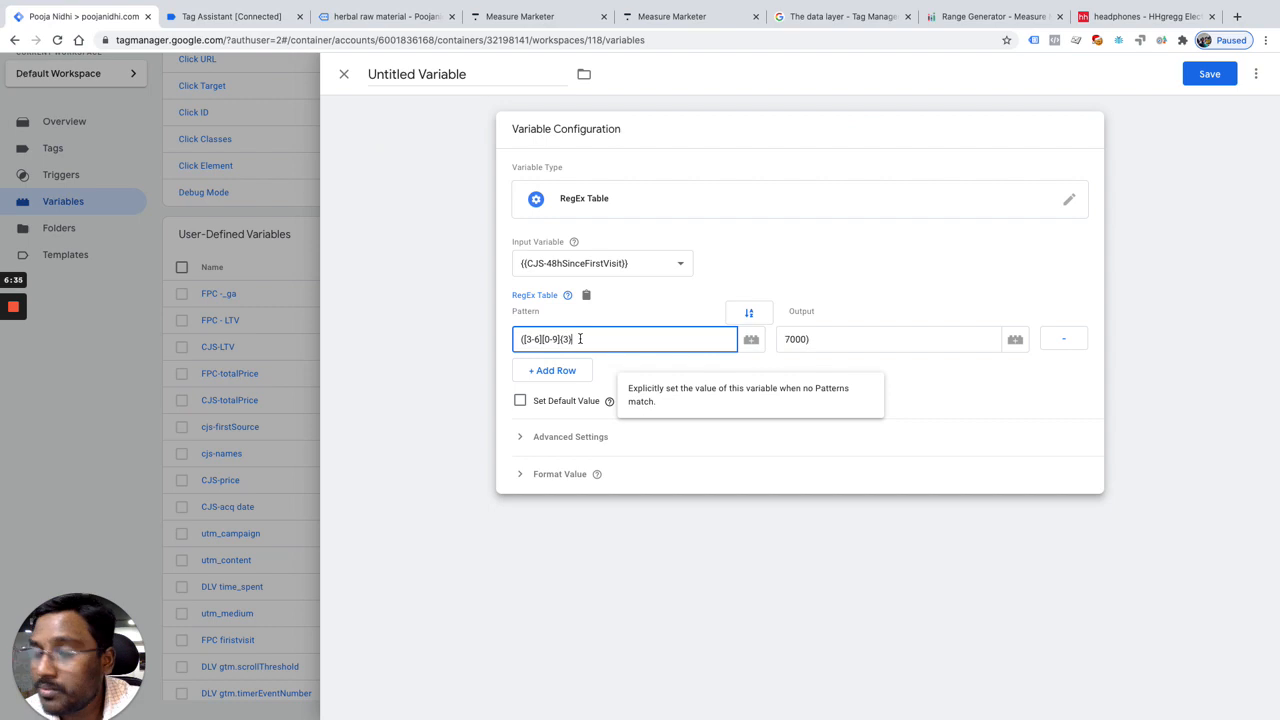
pyautogui.write('|')
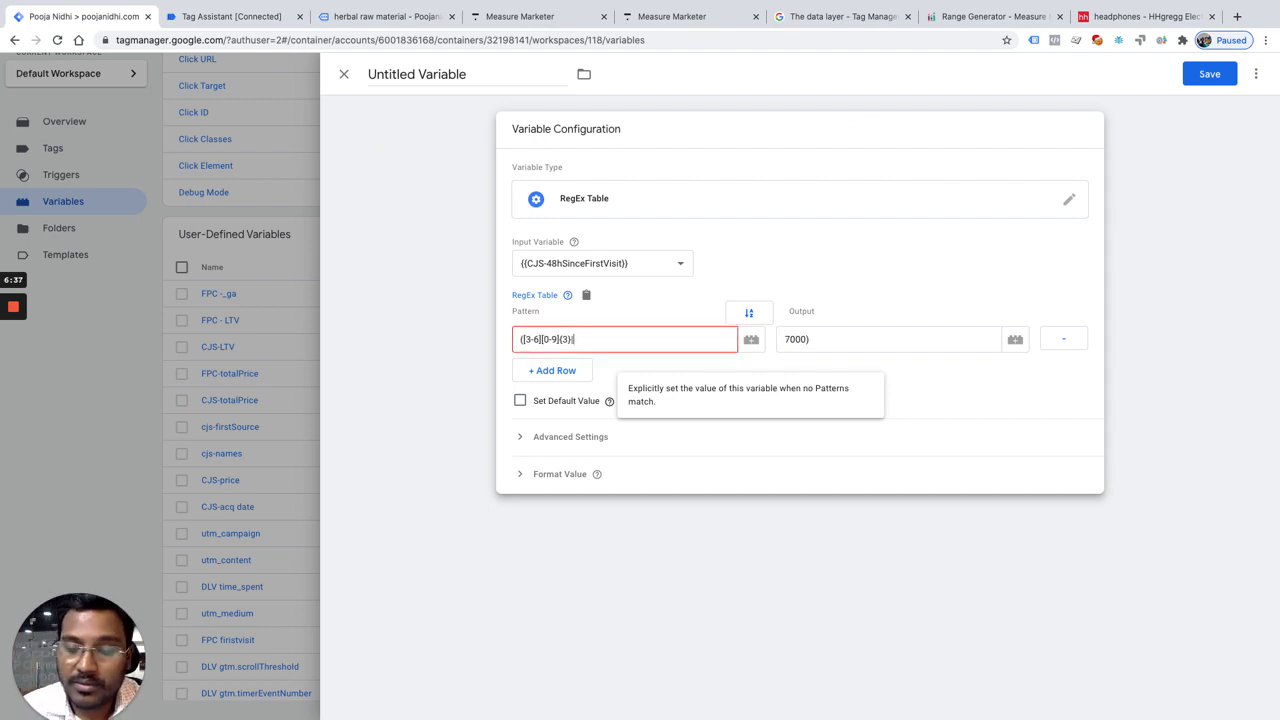
pyautogui.write('7000)')
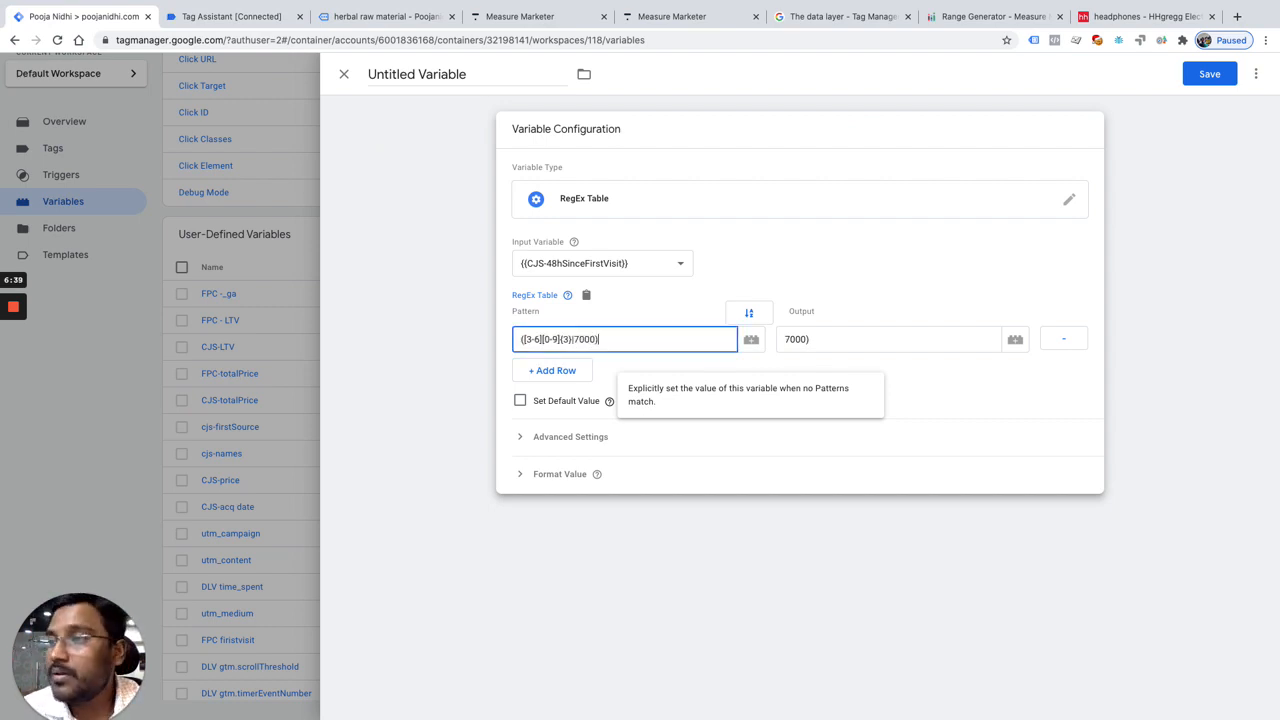
# Step: Set the 3000–7000 row's output to high-value and add a second row to the RegEx table
pyautogui.click(827, 343)
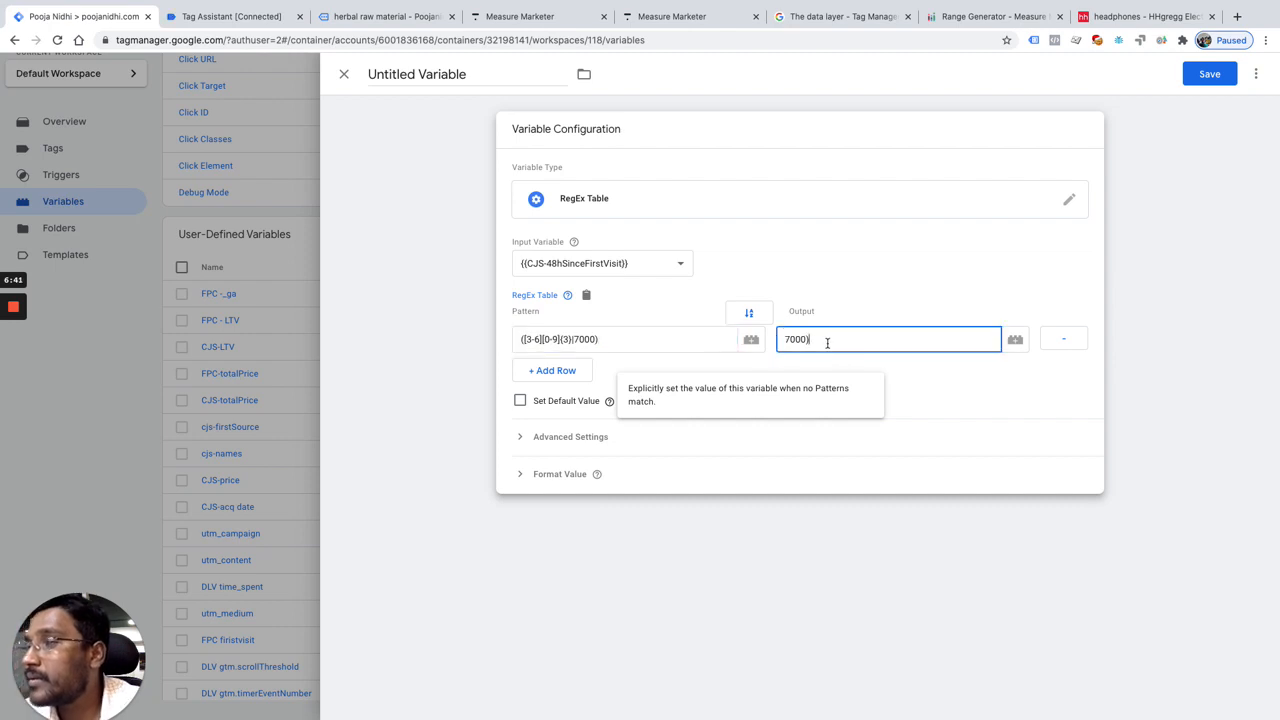
pyautogui.write('high-value')
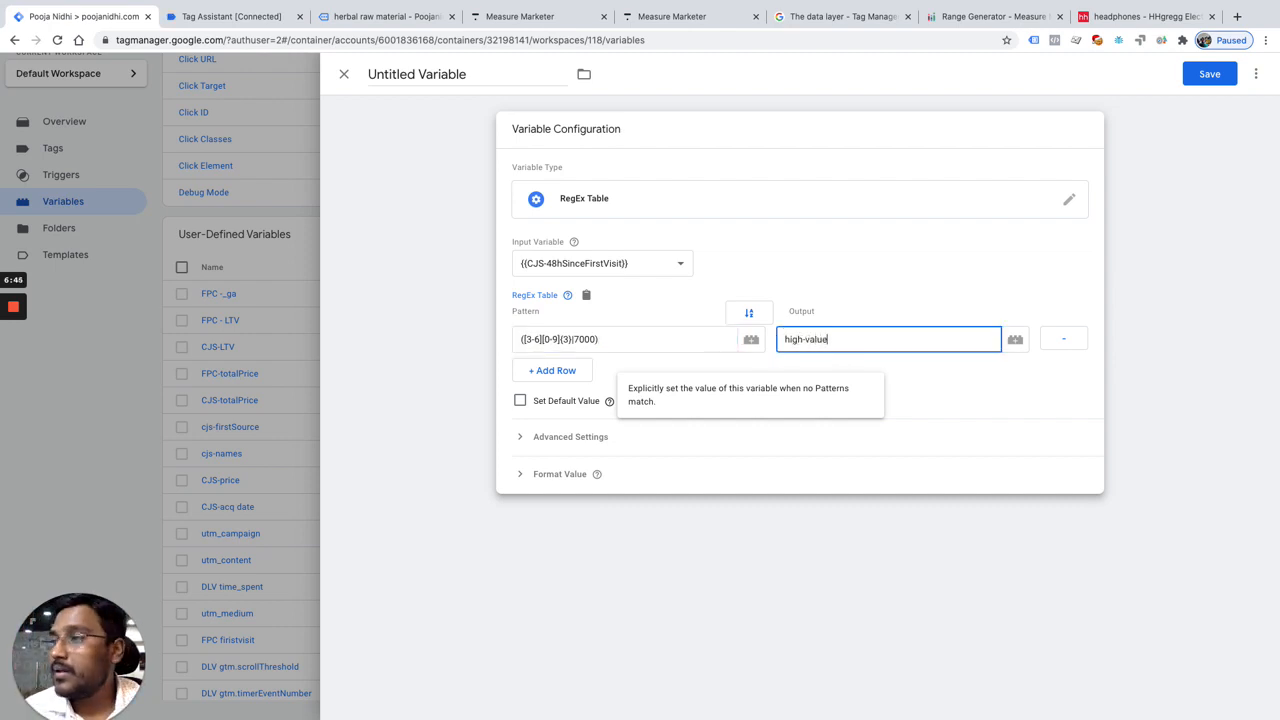
pyautogui.click(553, 370)
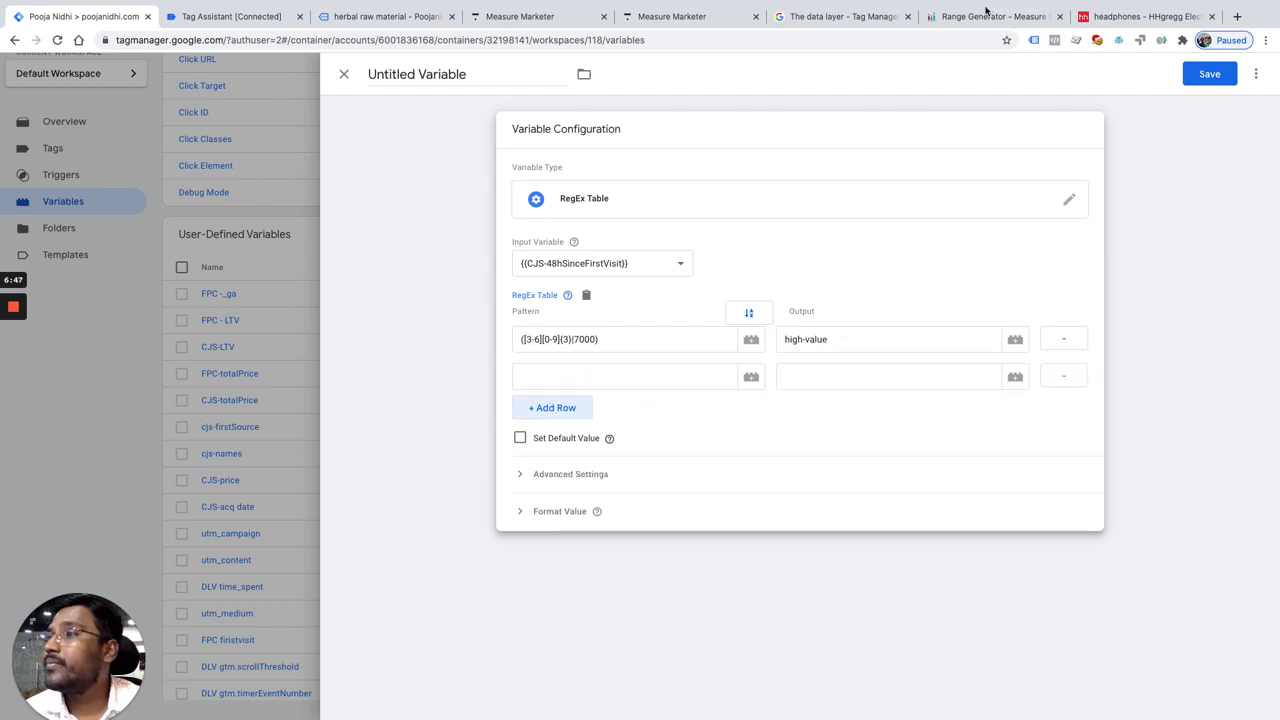
# Step: Switch to the RegEx Range Generator and generate the regex for the range 0 to 3000
pyautogui.click(980, 16)
pyautogui.click(391, 457)
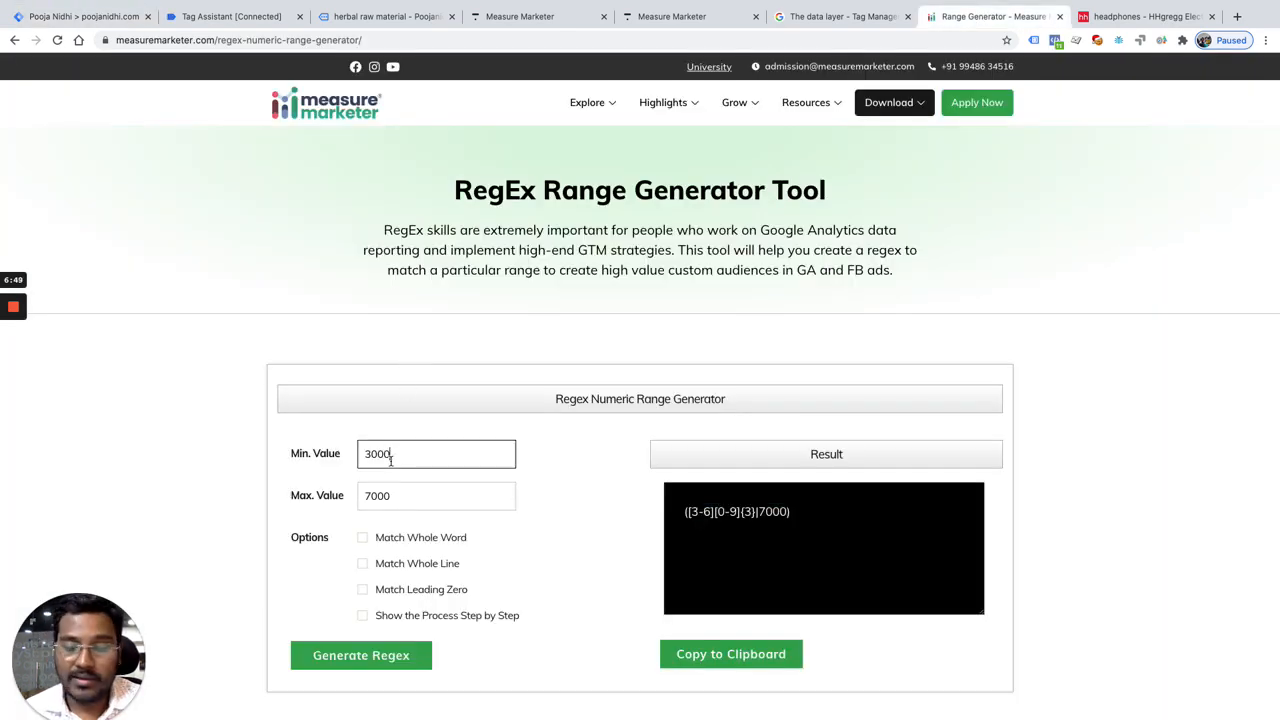
pyautogui.rightClick(391, 455)
pyautogui.click(418, 531)
pyautogui.press('BackSpace')
pyautogui.write('0')
pyautogui.click(404, 491)
pyautogui.press('BackSpace')
pyautogui.press('BackSpace')
pyautogui.press('BackSpace')
pyautogui.press('BackSpace')
pyautogui.write('3000')
pyautogui.click(383, 662)
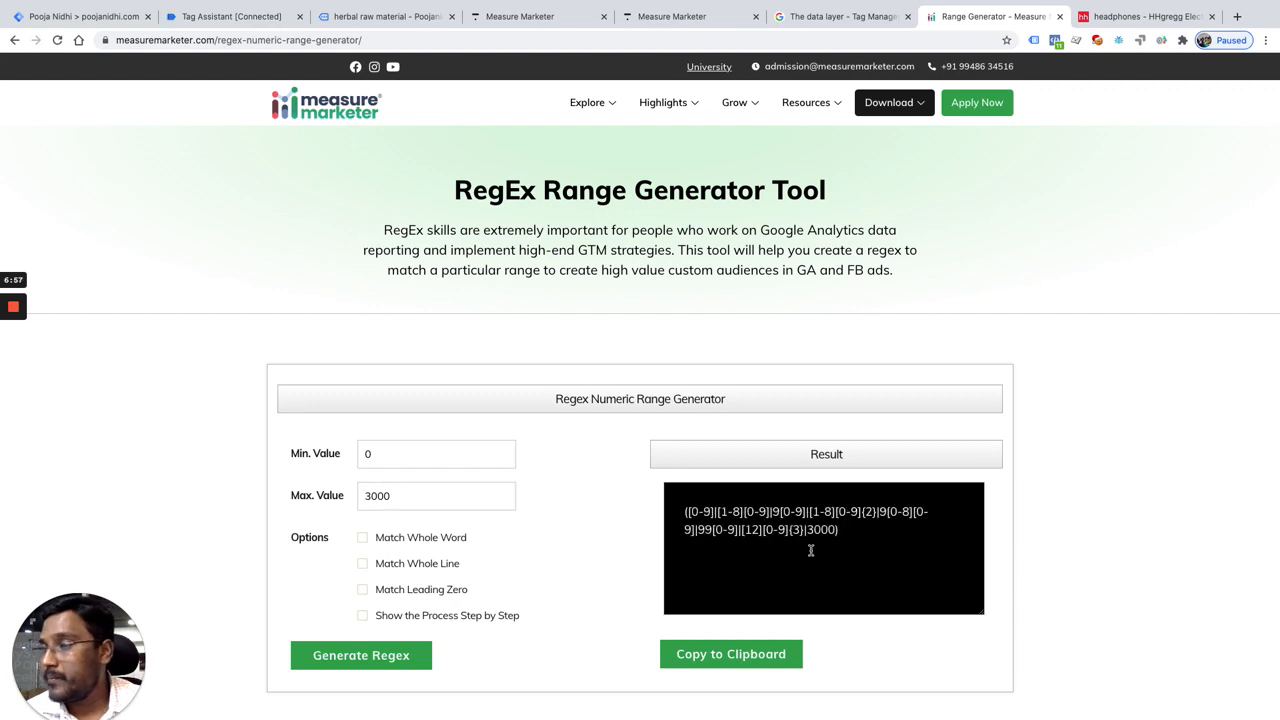
# Step: Copy the 0–3000 regex into the second row's pattern in Google Tag Manager and set its output to mid-value
pyautogui.moveTo(847, 536); pyautogui.dragTo(674, 514)
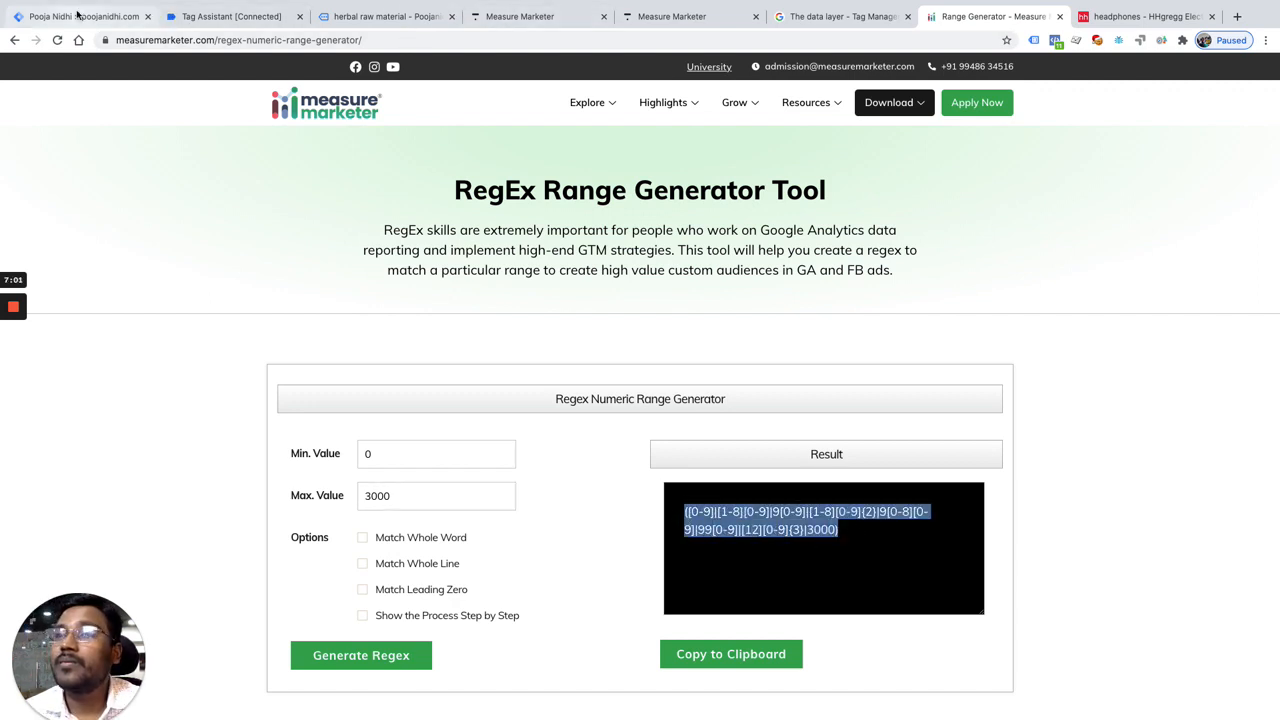
pyautogui.click(110, 17)
pyautogui.click(536, 376)
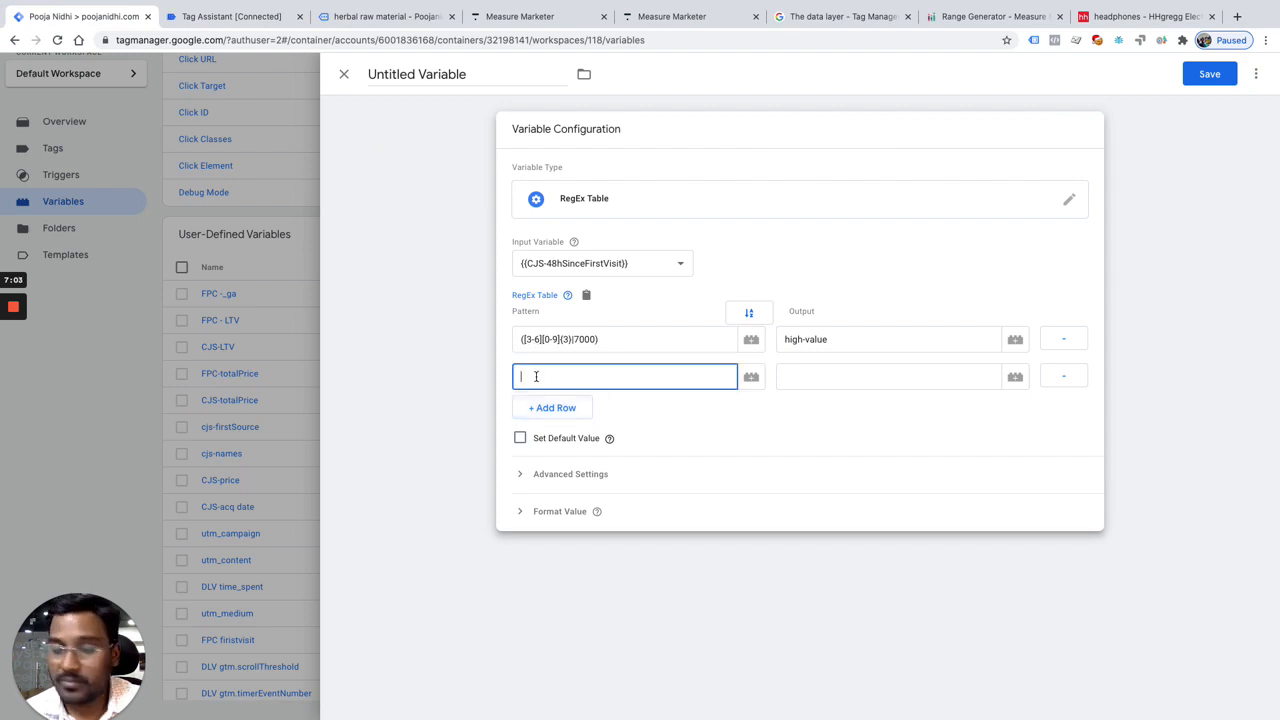
pyautogui.press('super+v')
pyautogui.click(895, 378)
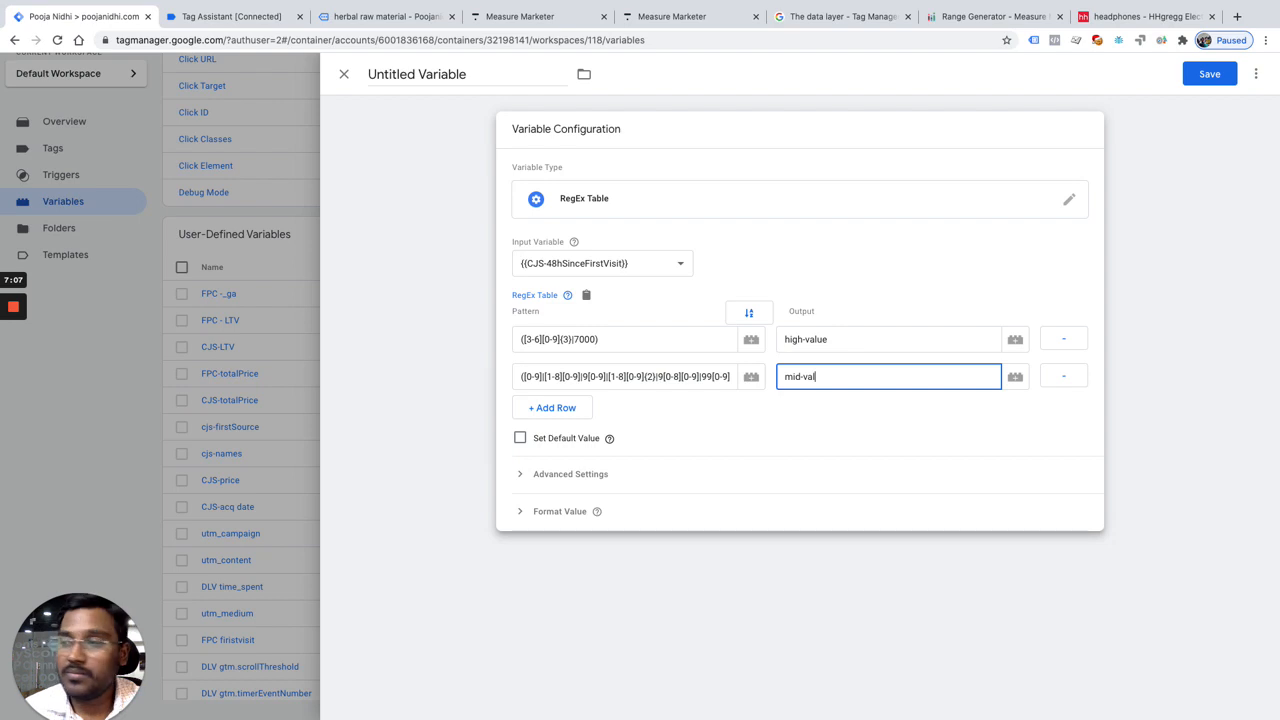
# Step: Name the variable Customer Segmentation
pyautogui.click(485, 73)
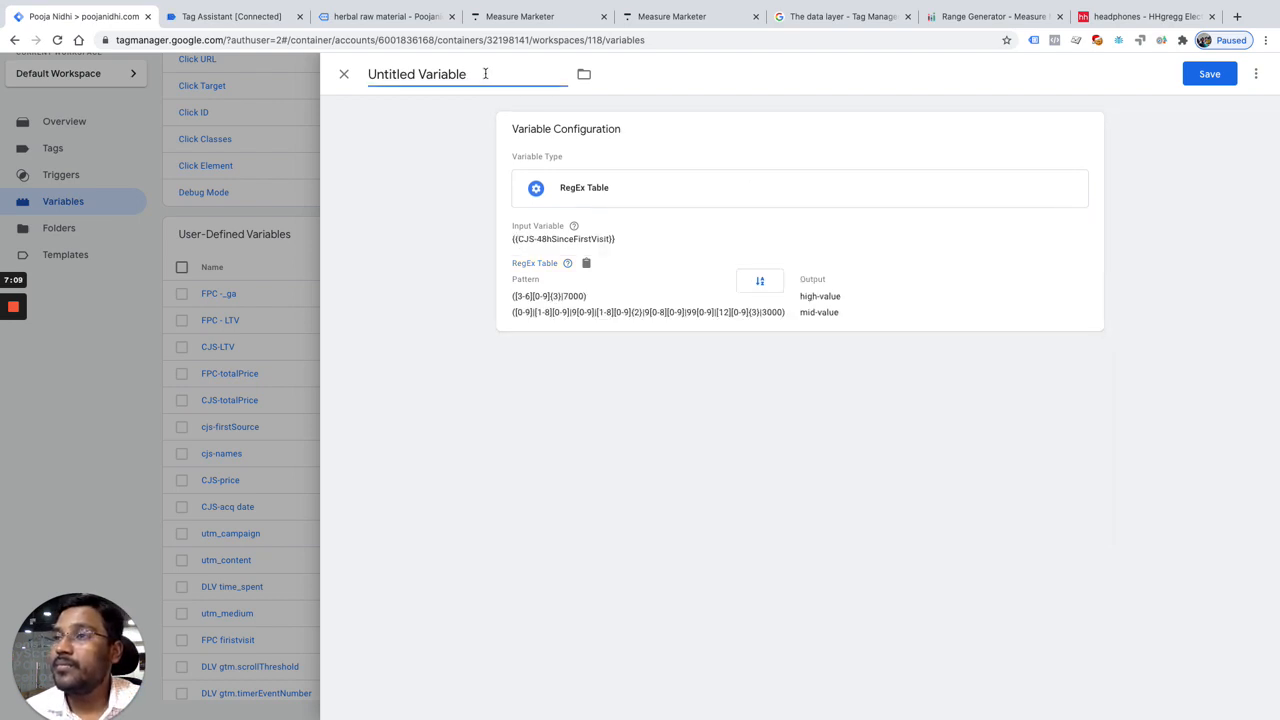
pyautogui.tripleClick(485, 73)
pyautogui.write('Custom')
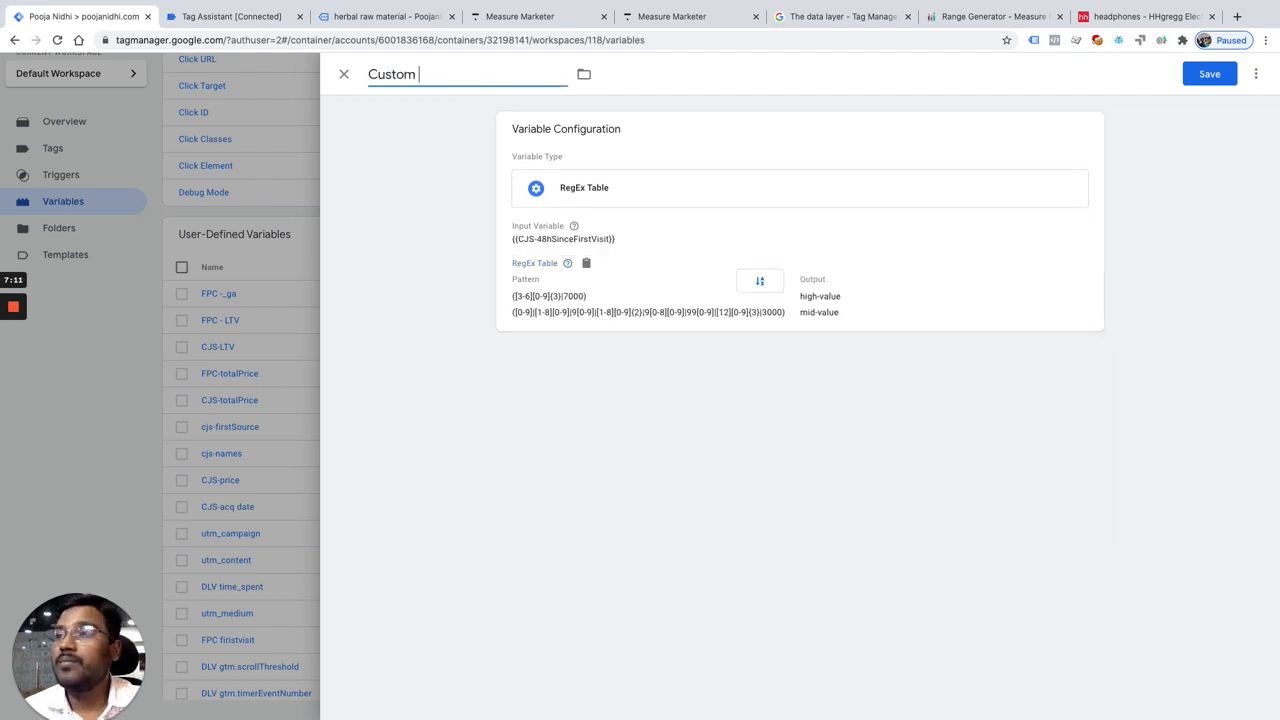
pyautogui.write('er Segmentation')
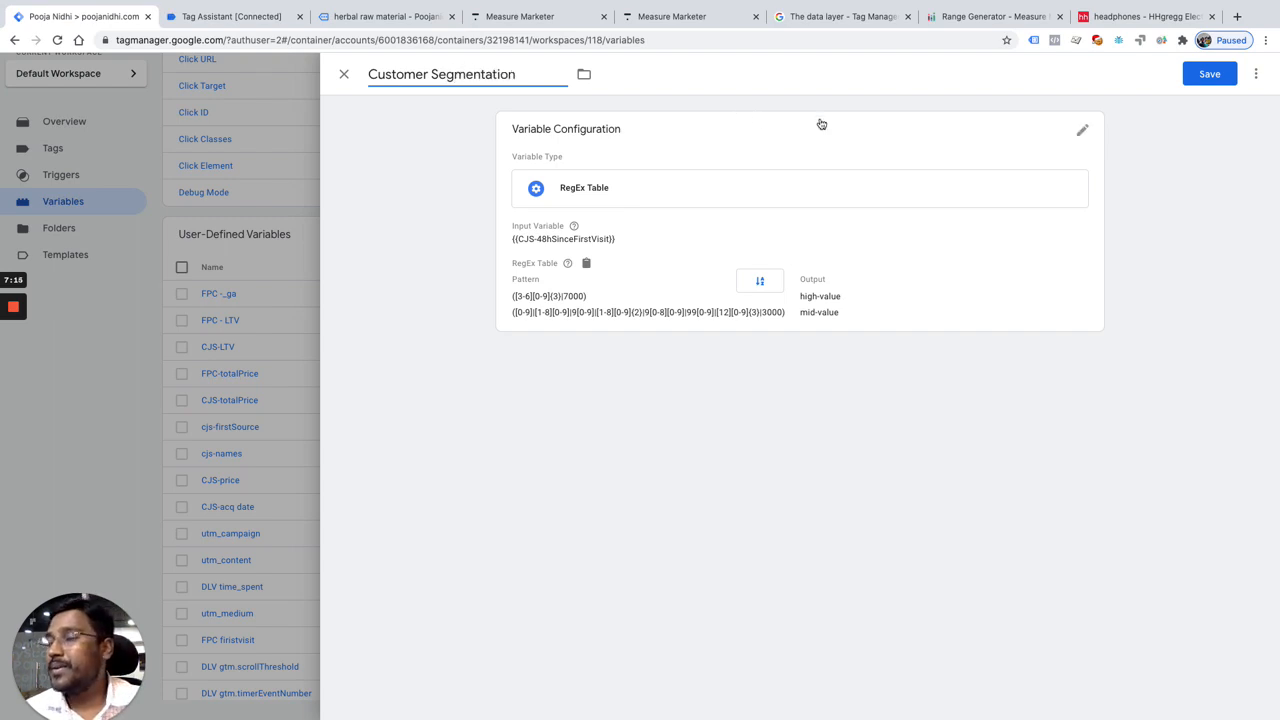
# Step: Set the RegEx table's input variable to {{CJS-price}}
pyautogui.click(577, 243)
pyautogui.click(550, 266)
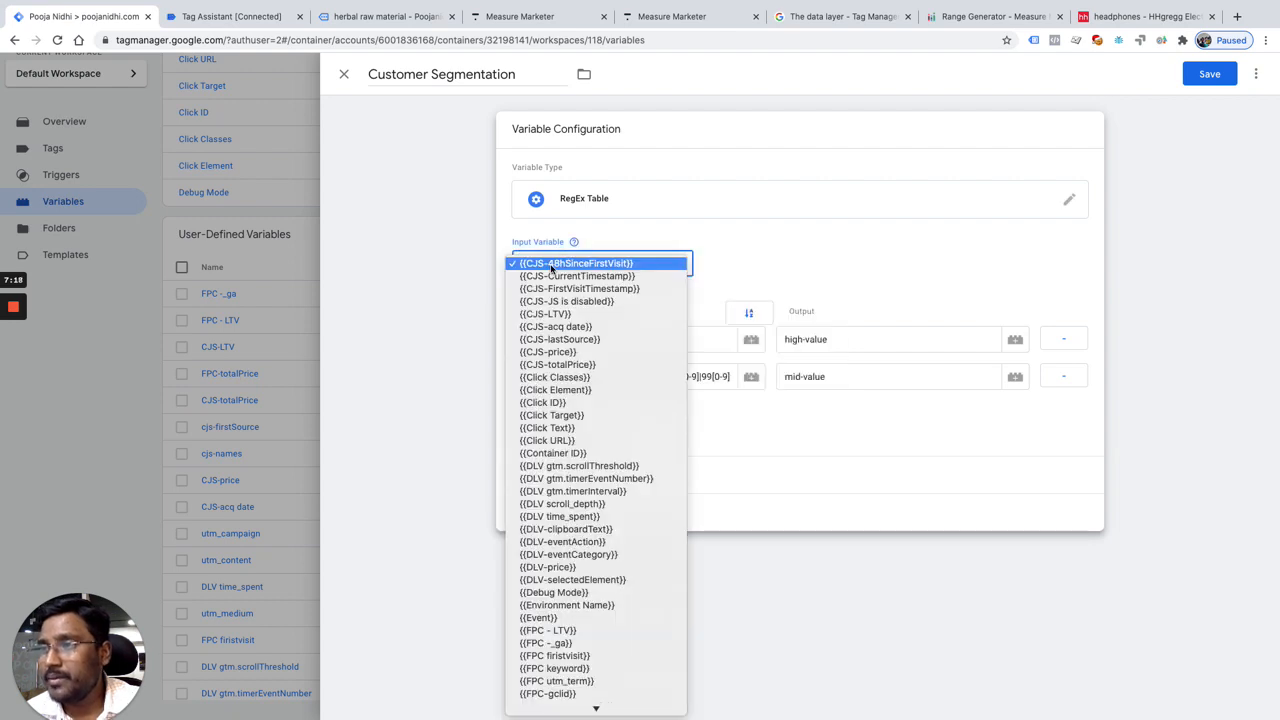
pyautogui.click(548, 352)
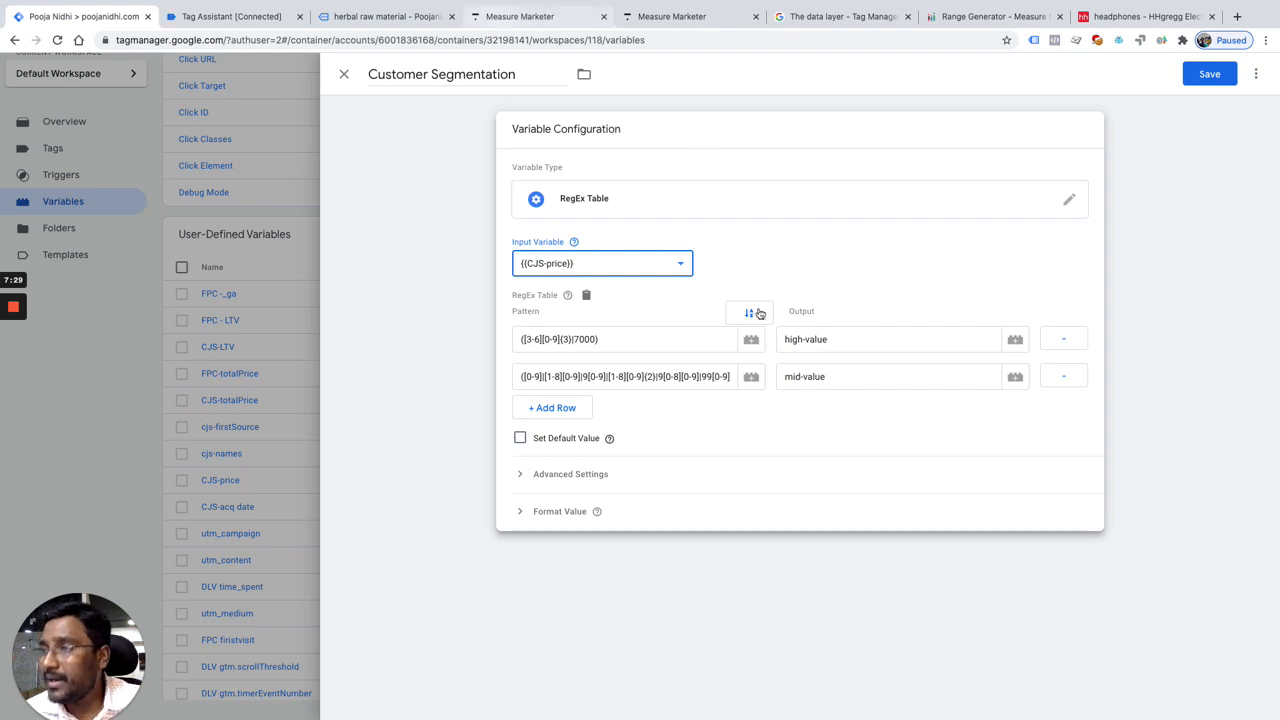
# Step: Save the Customer Segmentation variable and open the Fb purchase Tag
pyautogui.doubleClick(425, 77)
pyautogui.click(1210, 74)
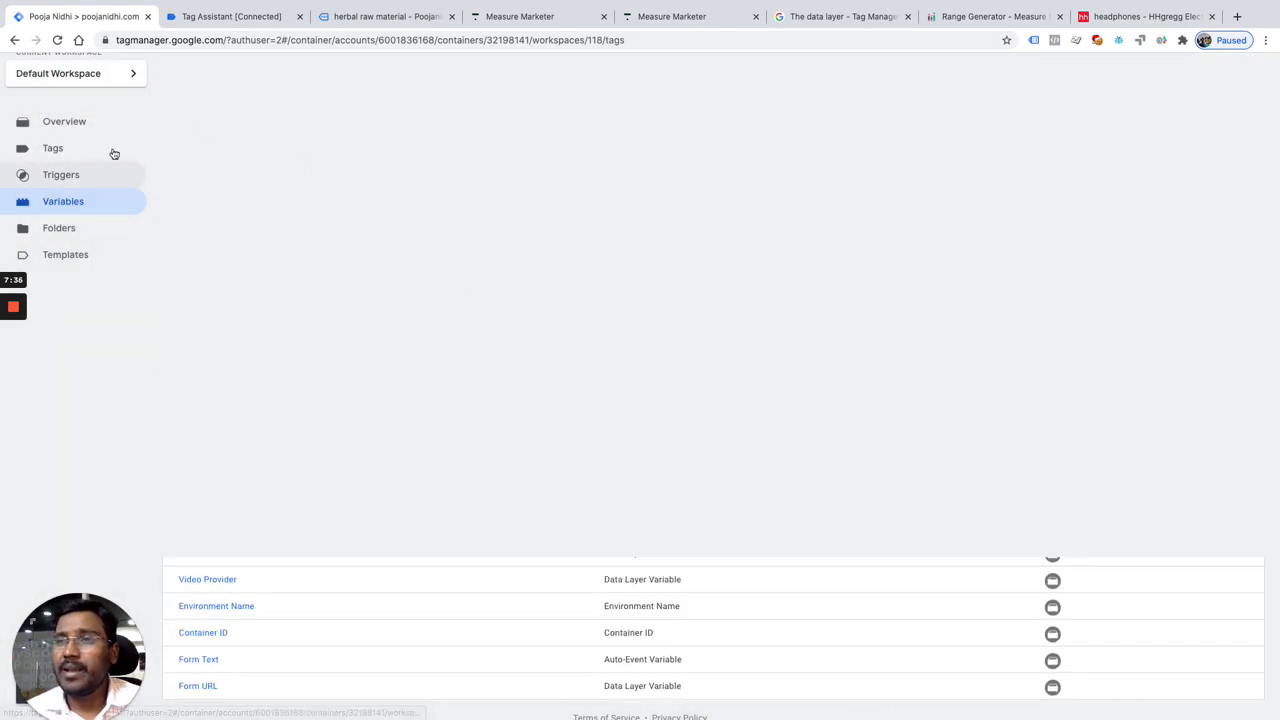
pyautogui.click(112, 152)
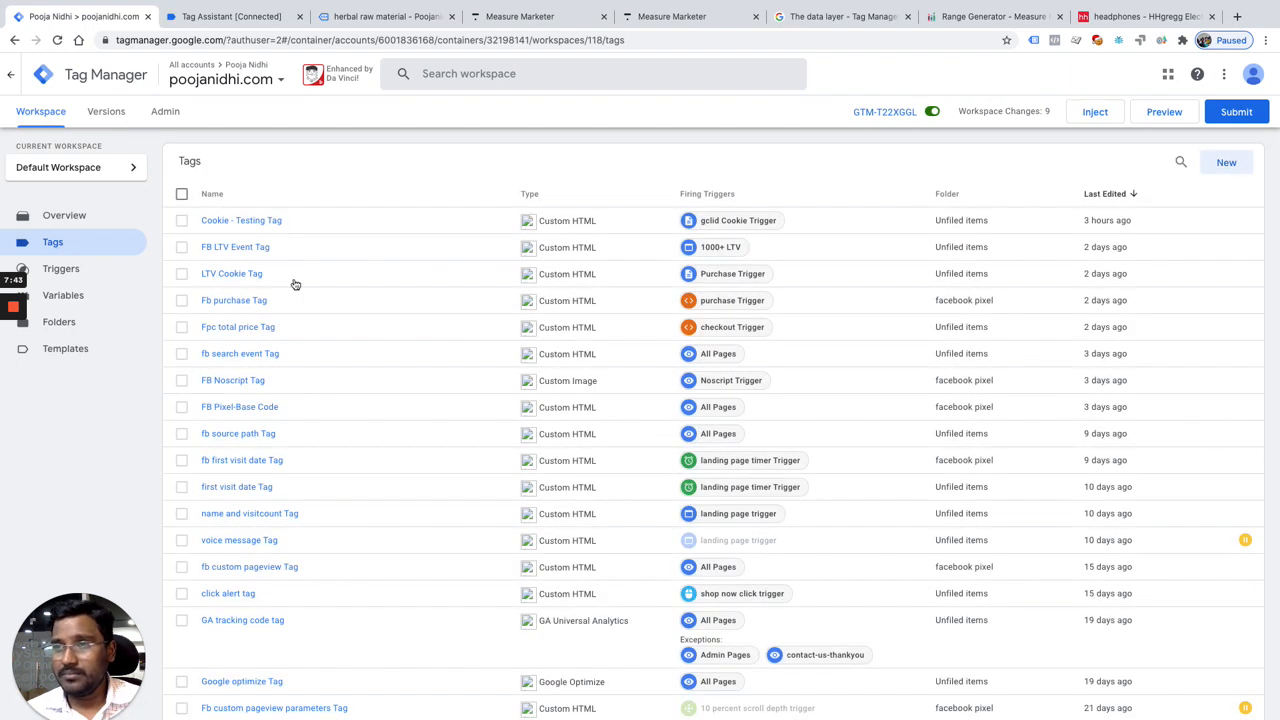
pyautogui.click(253, 300)
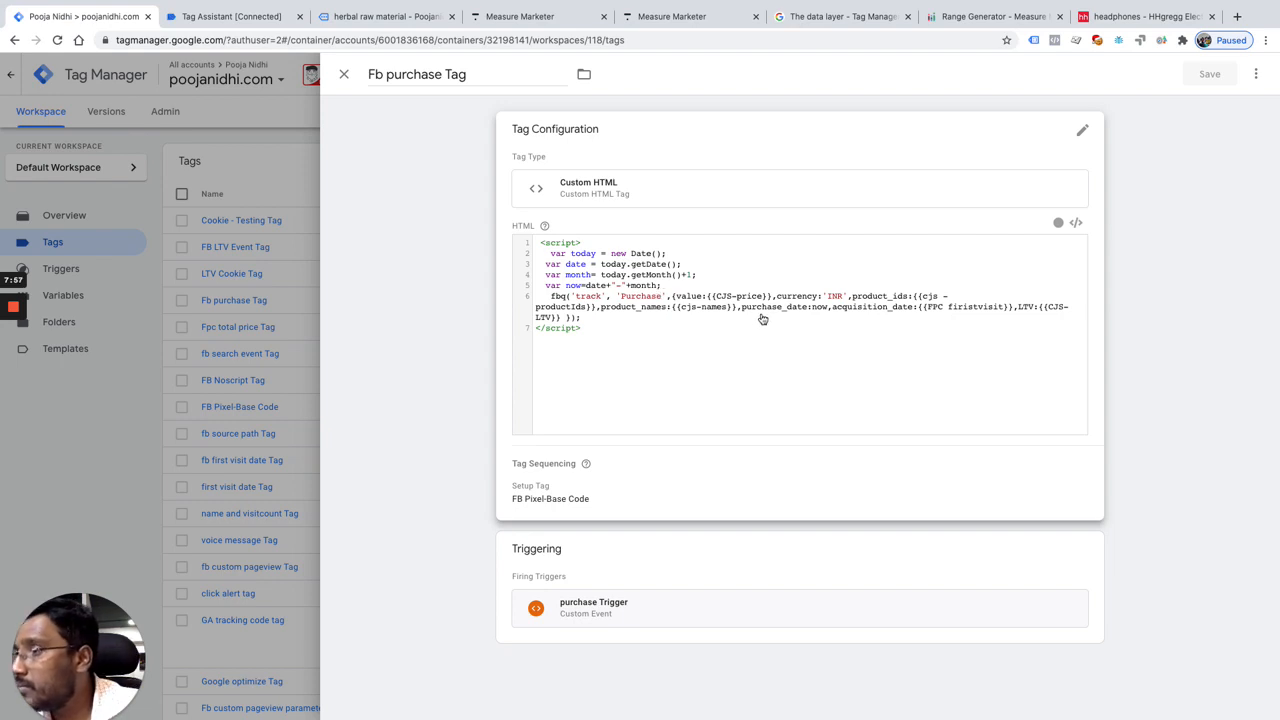
# Step: Add segment: {{Customer Segmentation}} after the LTV parameter in the tag's fbq Purchase call and save the tag
pyautogui.click(566, 318)
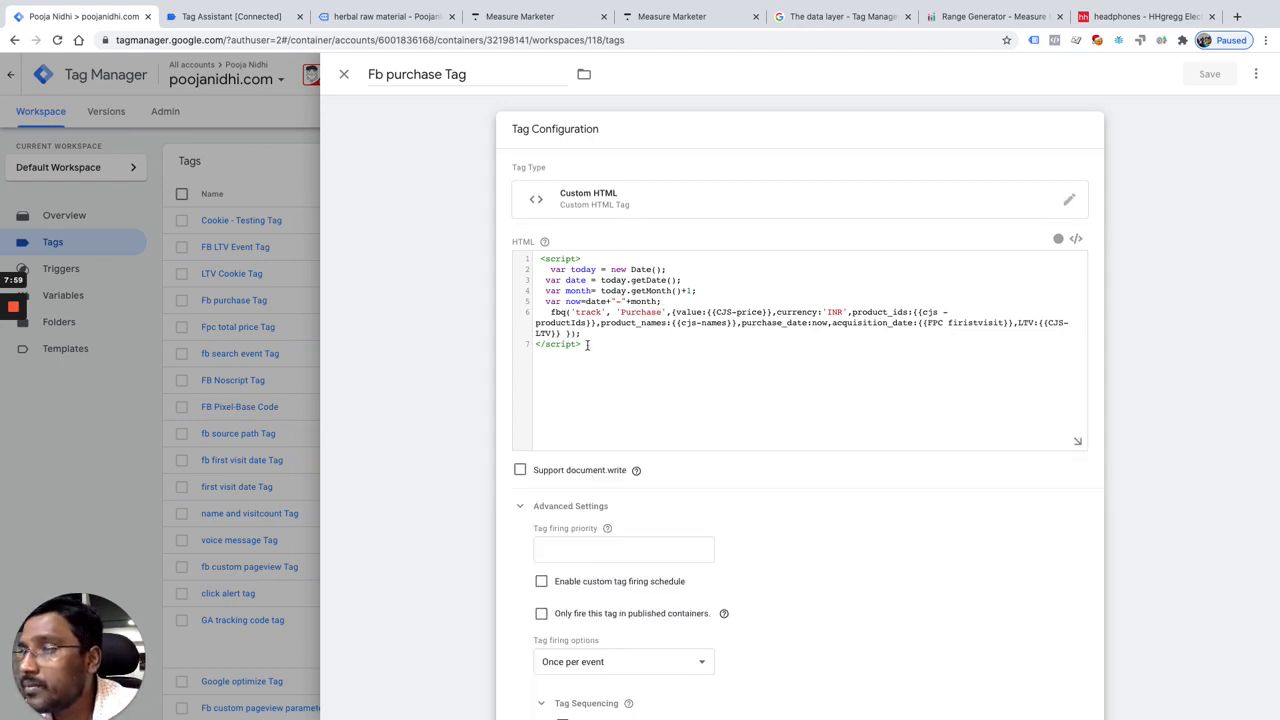
pyautogui.write(', se')
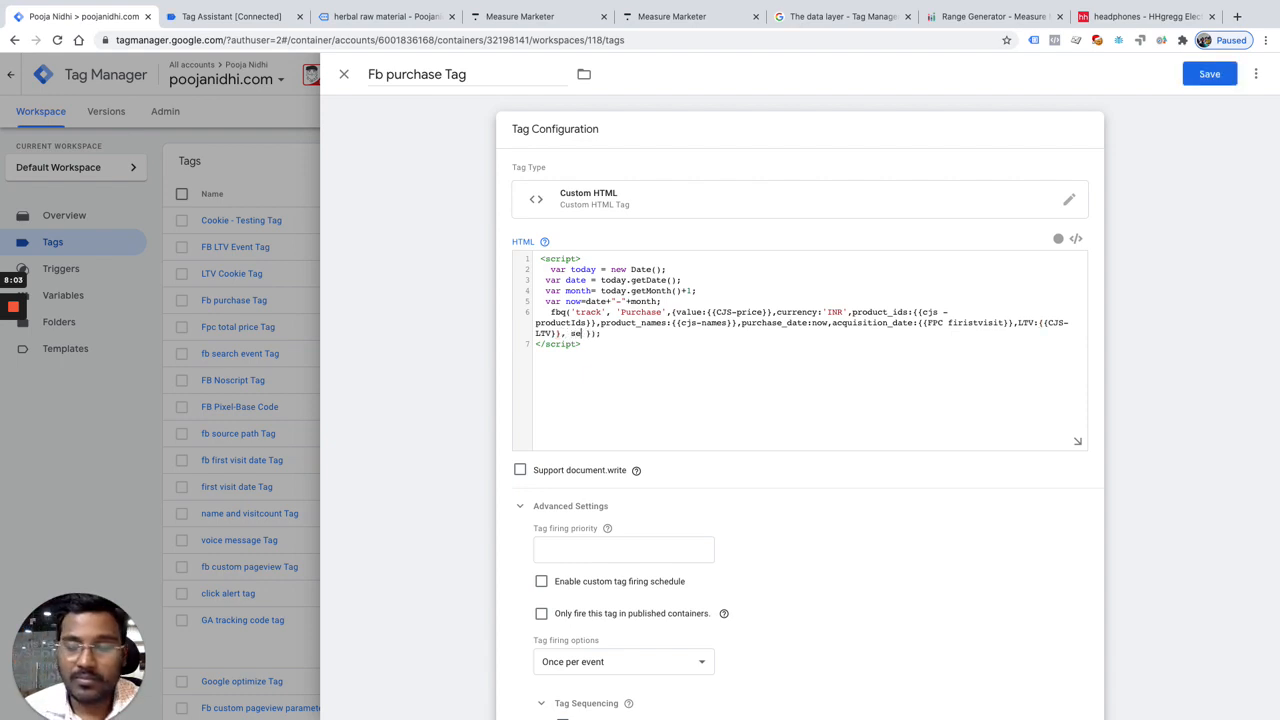
pyautogui.write('gment')
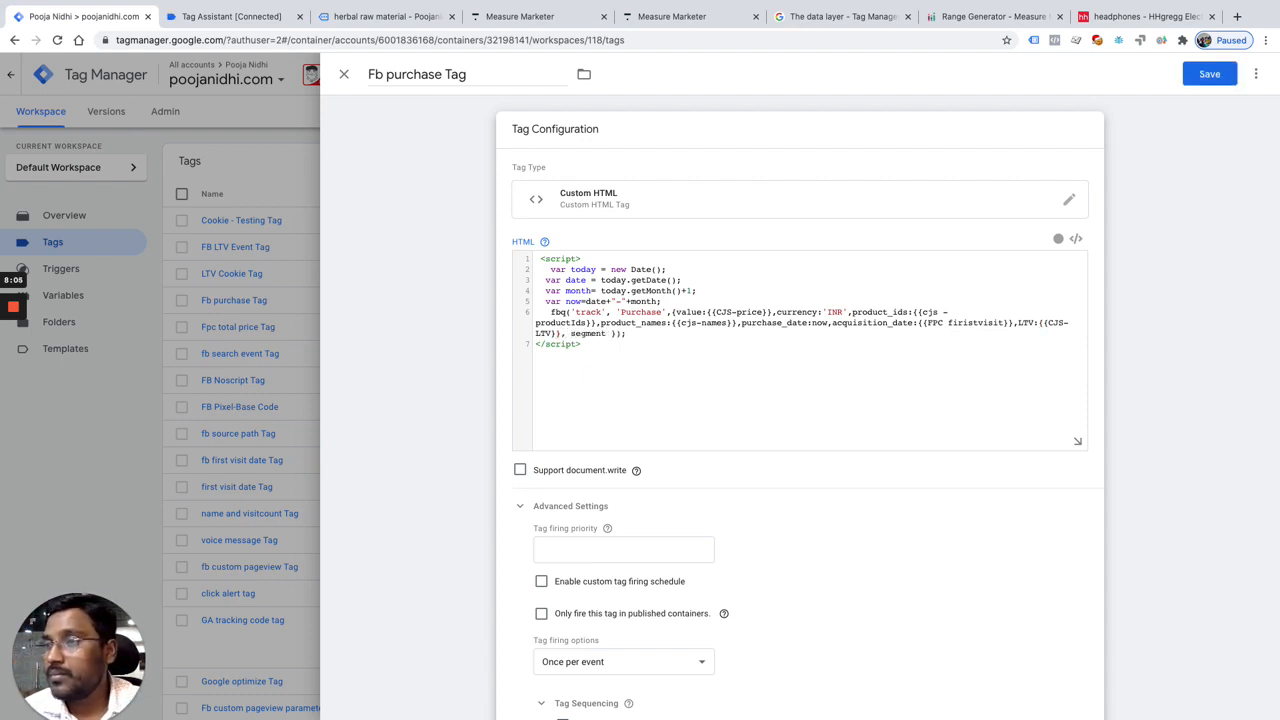
pyautogui.write(': {{')
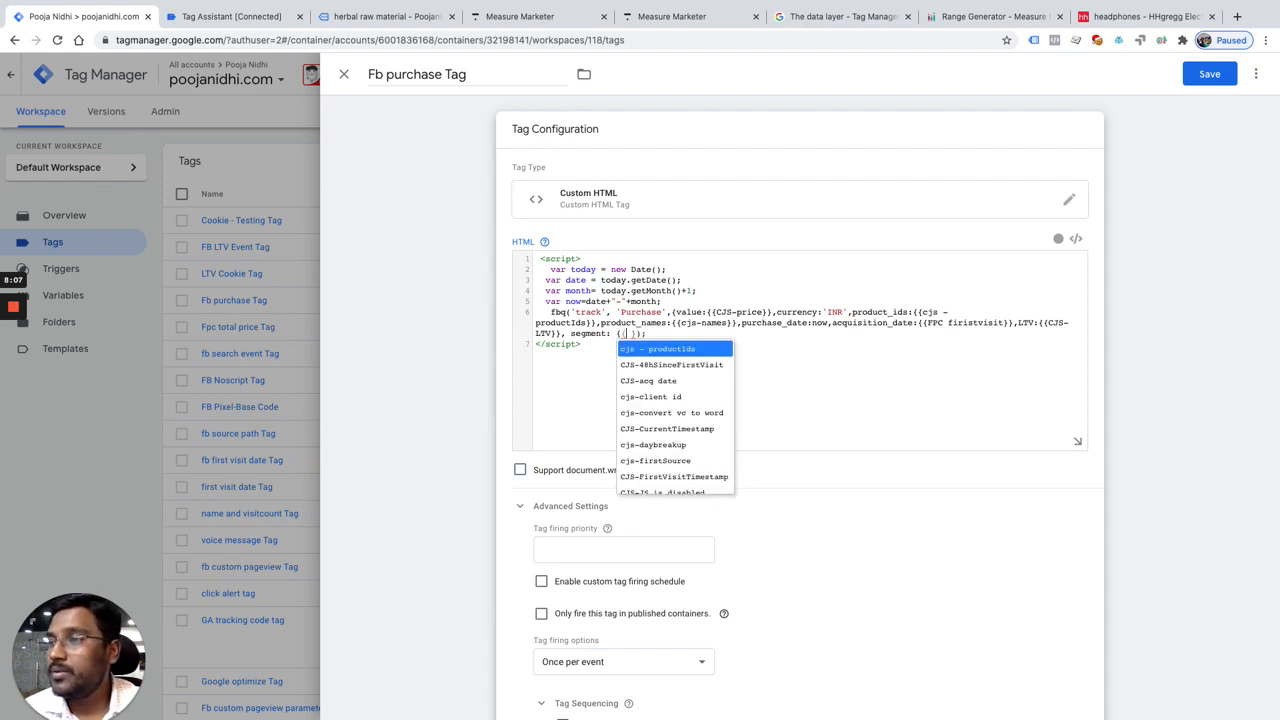
pyautogui.write('Customer Segmentation}}')
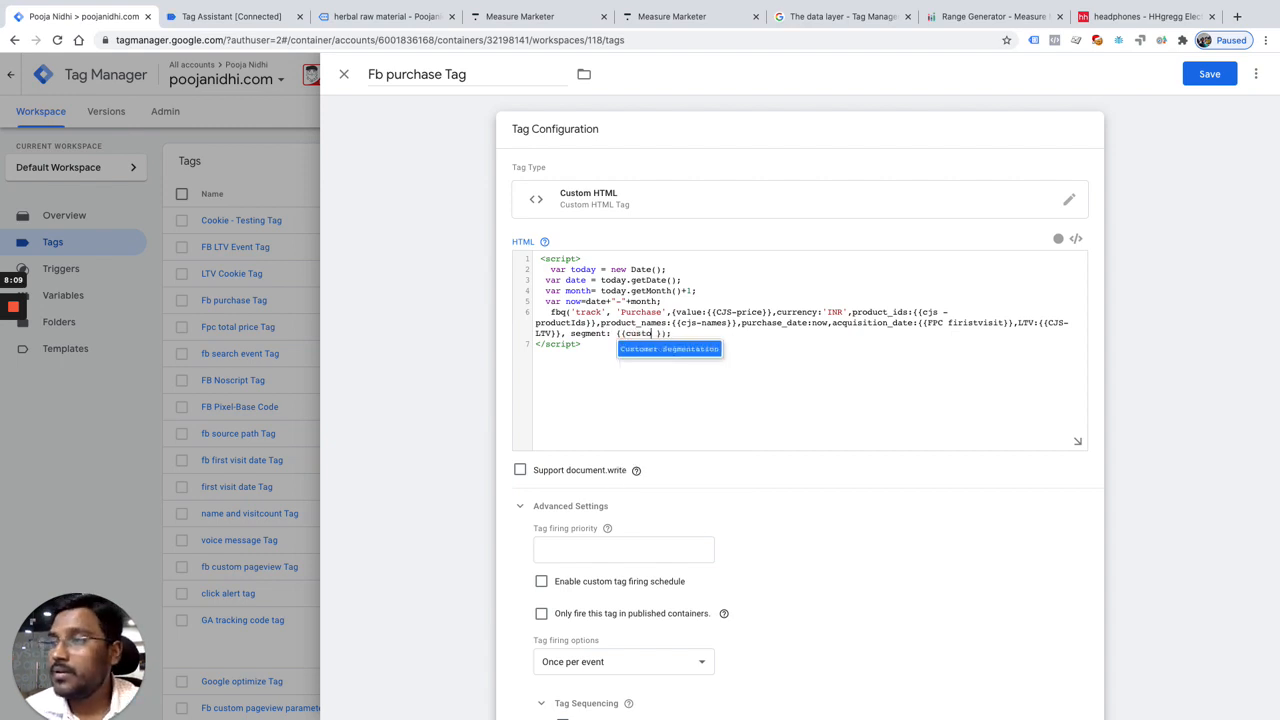
pyautogui.press('Return')
pyautogui.click(1200, 76)
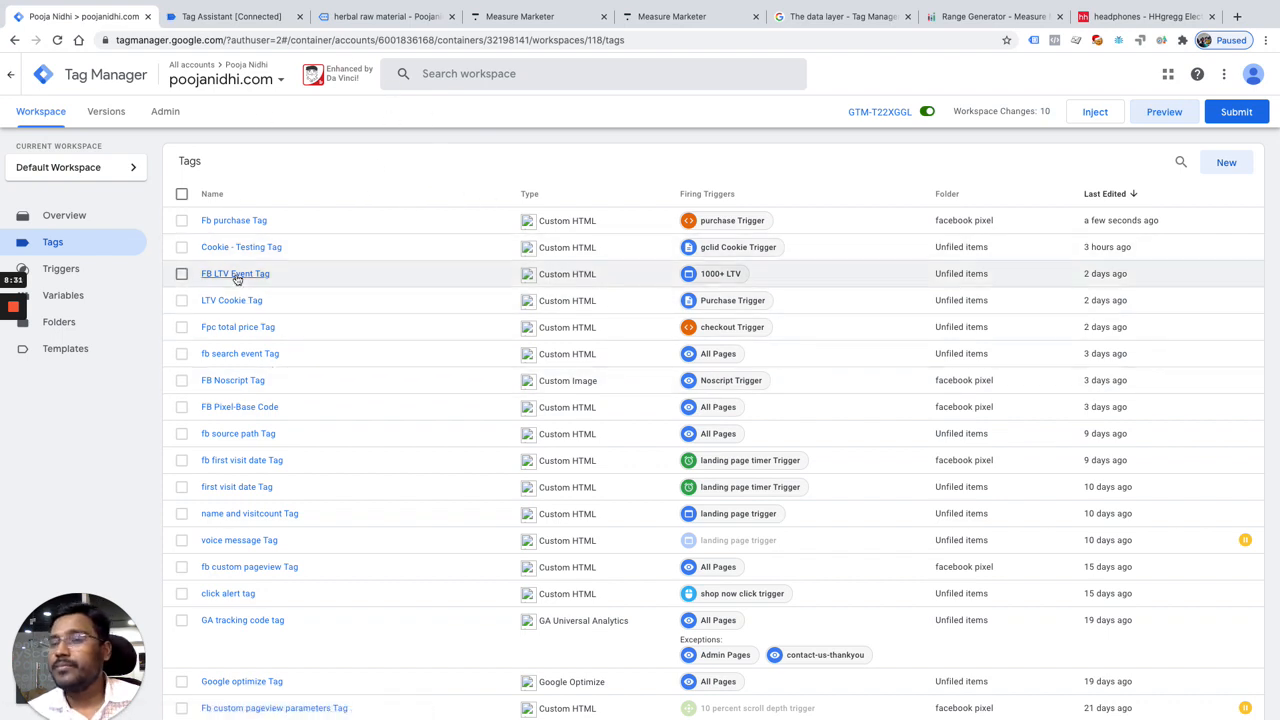
# Step: In the preview session of the Poojanidhi store, open the crystals category and add one carnelian to the cart
pyautogui.moveTo(70, 675); pyautogui.dragTo(398, 536)
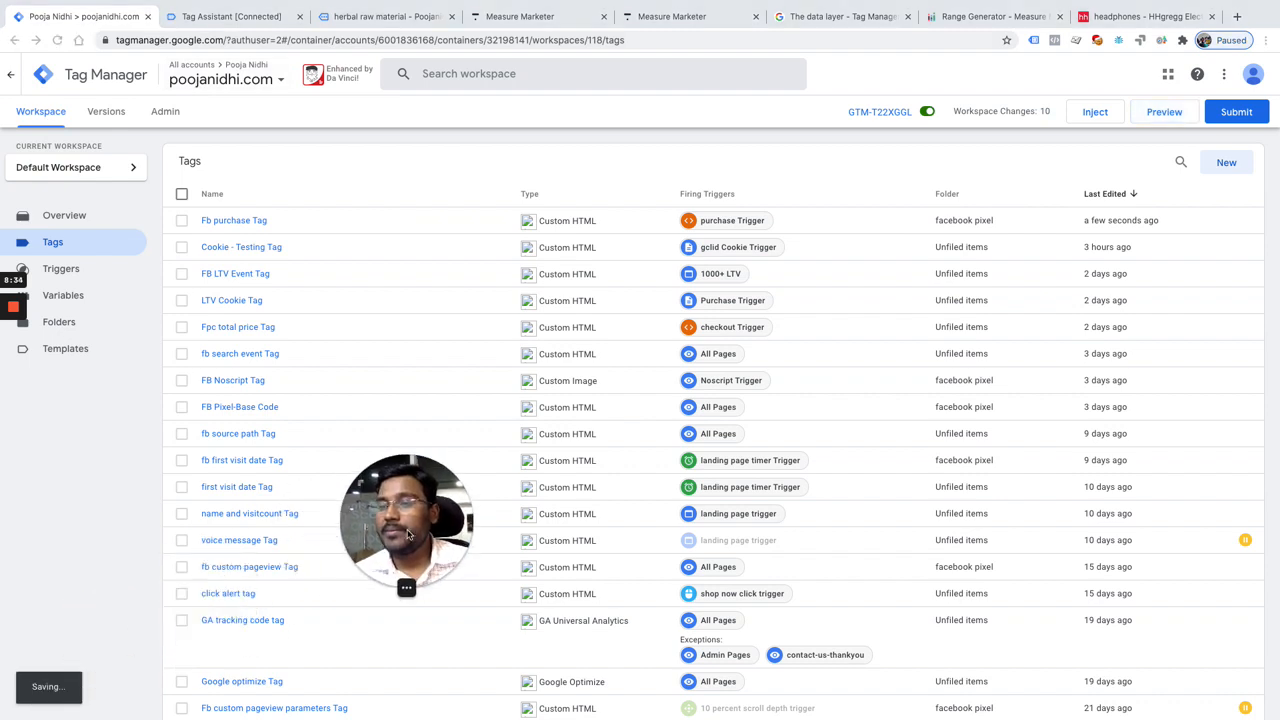
pyautogui.click(45, 507)
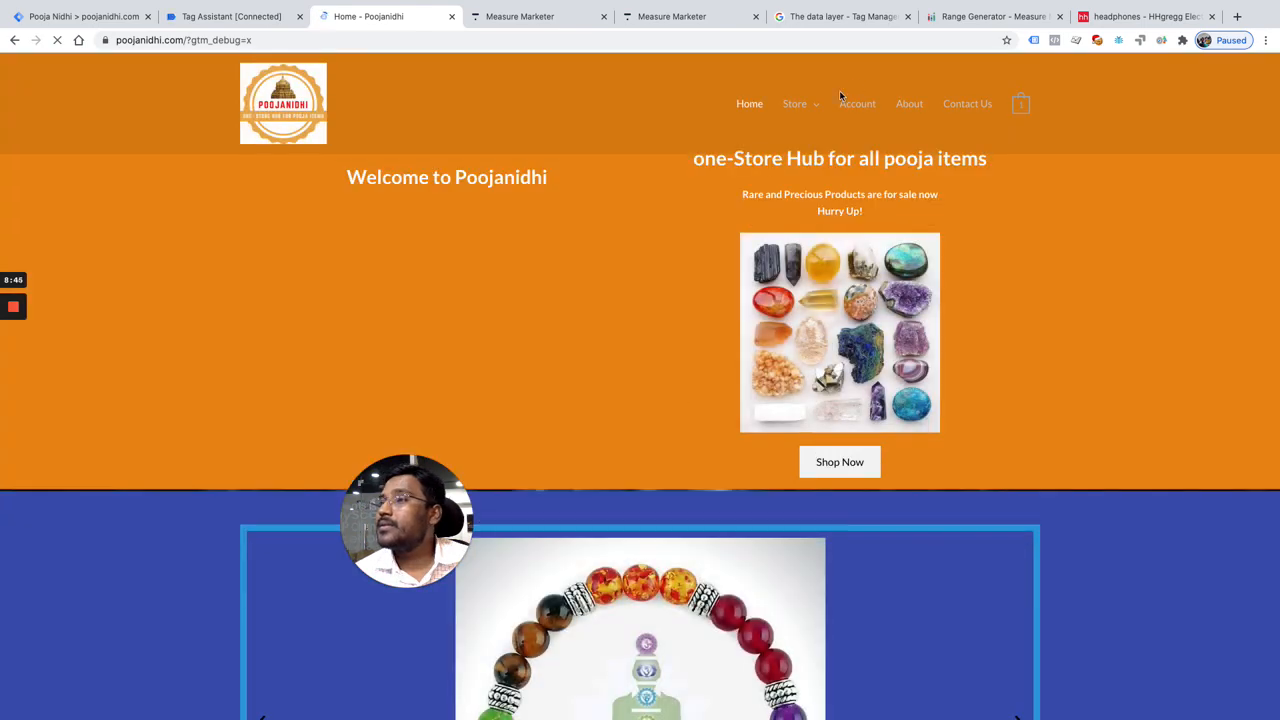
pyautogui.moveTo(808, 112)
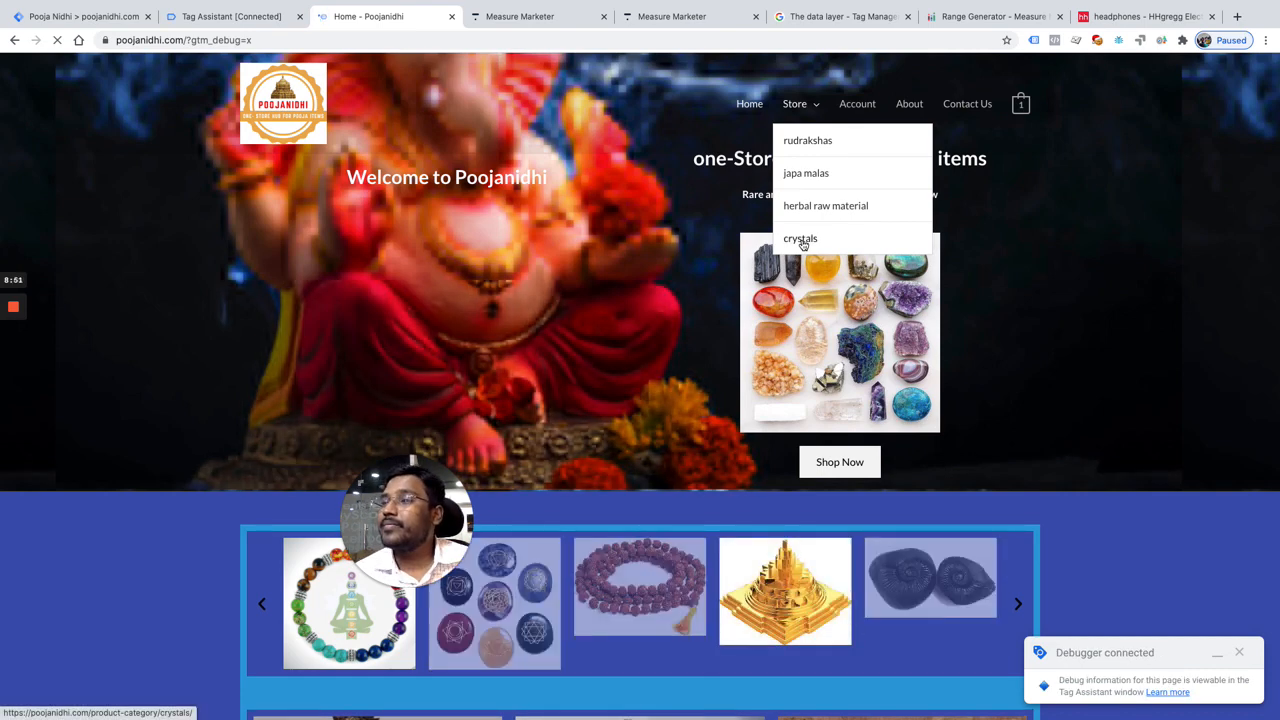
pyautogui.click(802, 241)
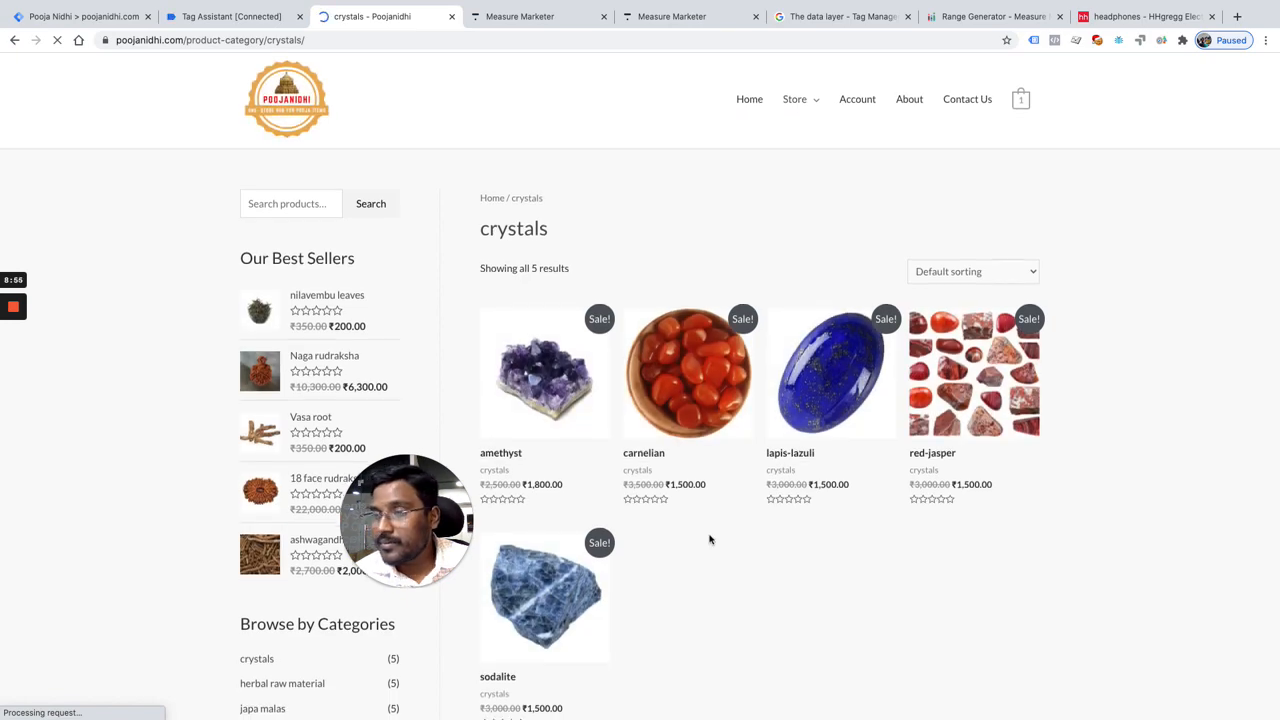
pyautogui.scroll(-2, 710, 540)
pyautogui.scroll(2, 710, 540)
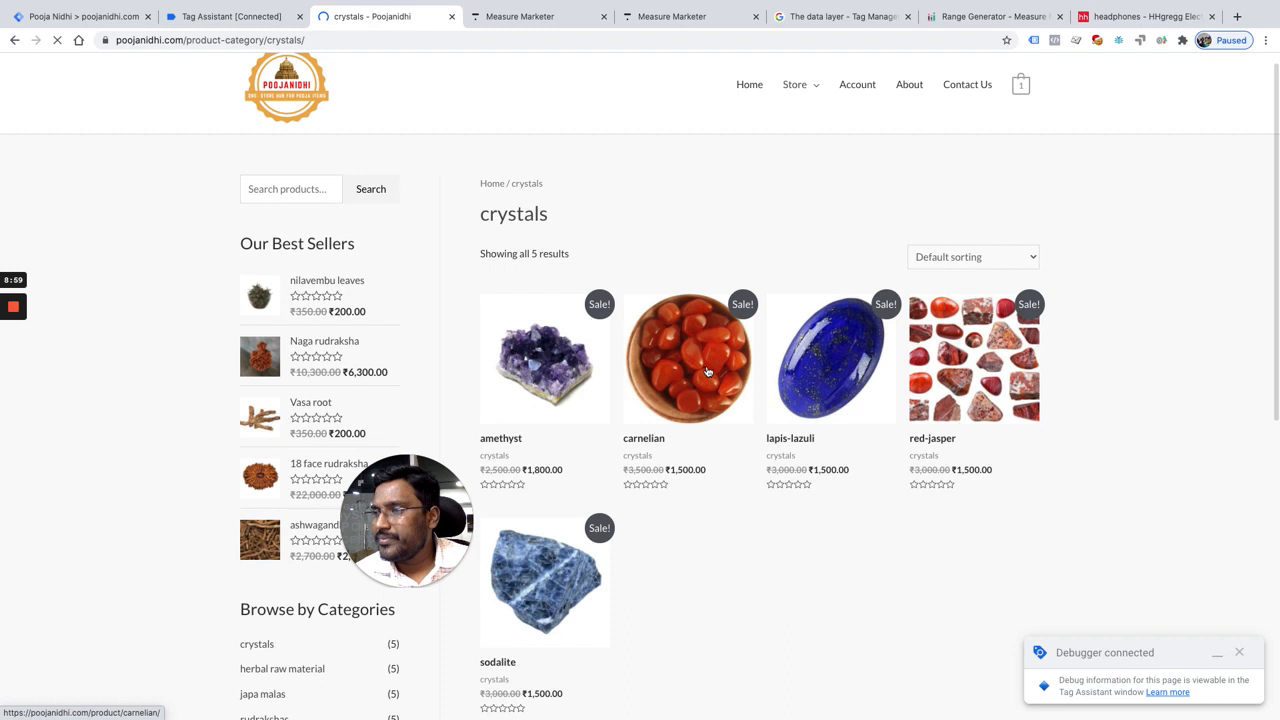
pyautogui.click(707, 372)
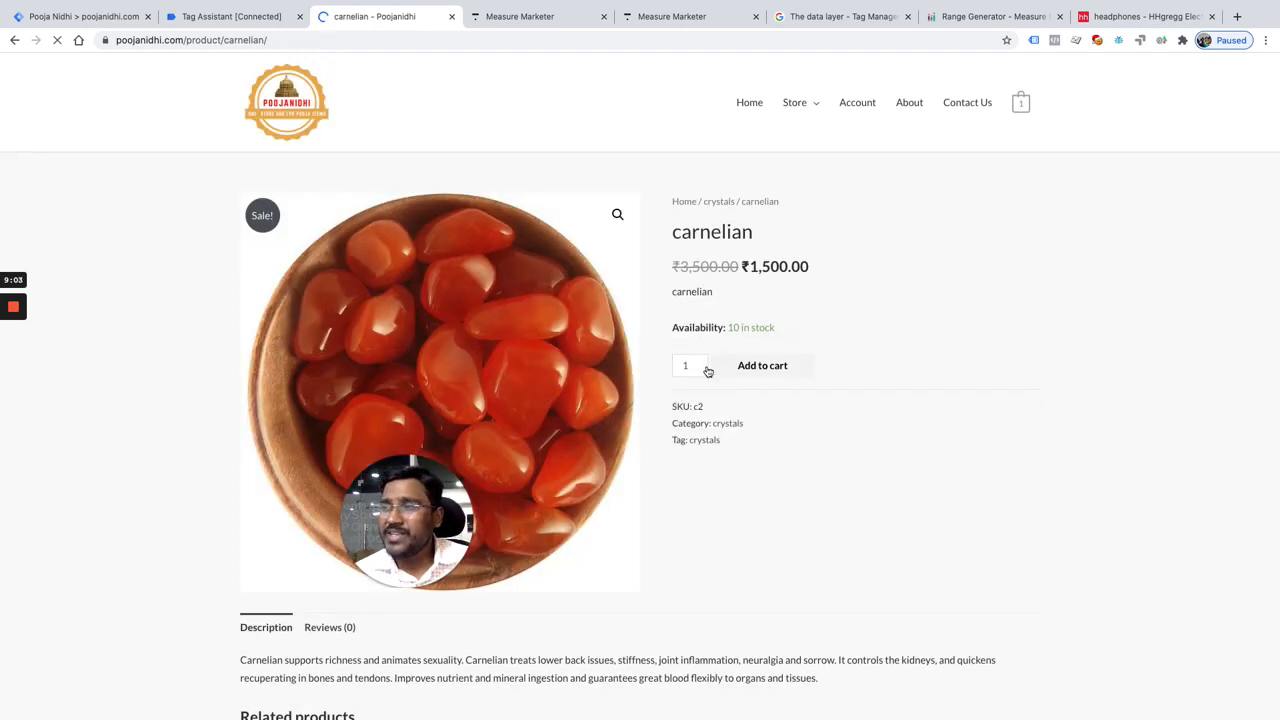
pyautogui.click(783, 366)
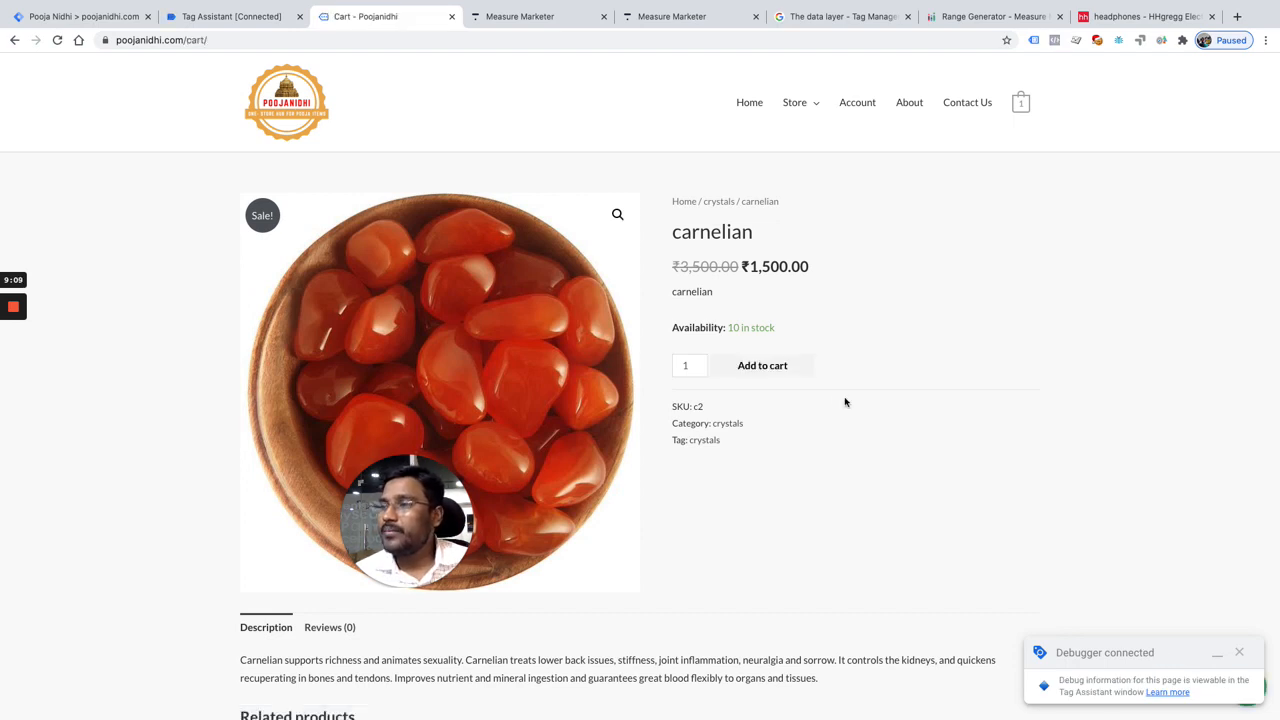
# Step: Proceed to checkout with the cart and place the order with cash on delivery
pyautogui.scroll(-5, 837, 366)
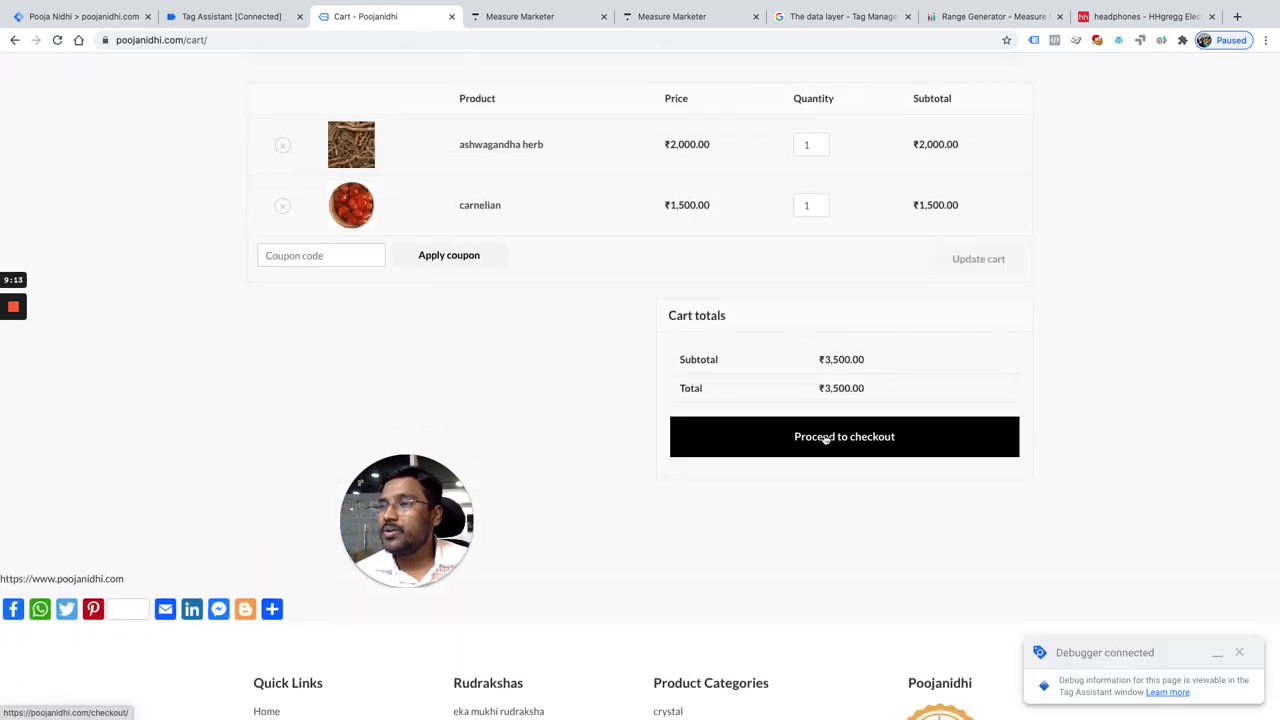
pyautogui.click(826, 439)
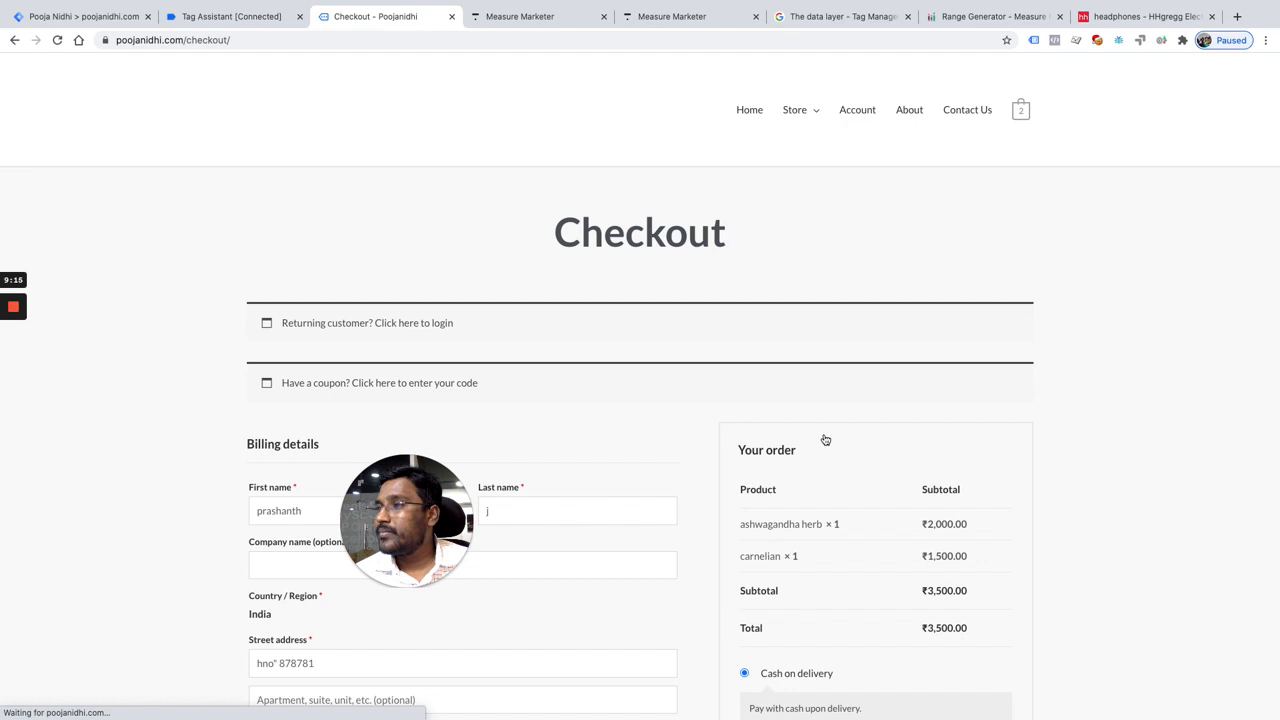
pyautogui.scroll(-3, 586, 531)
pyautogui.scroll(-5, 586, 533)
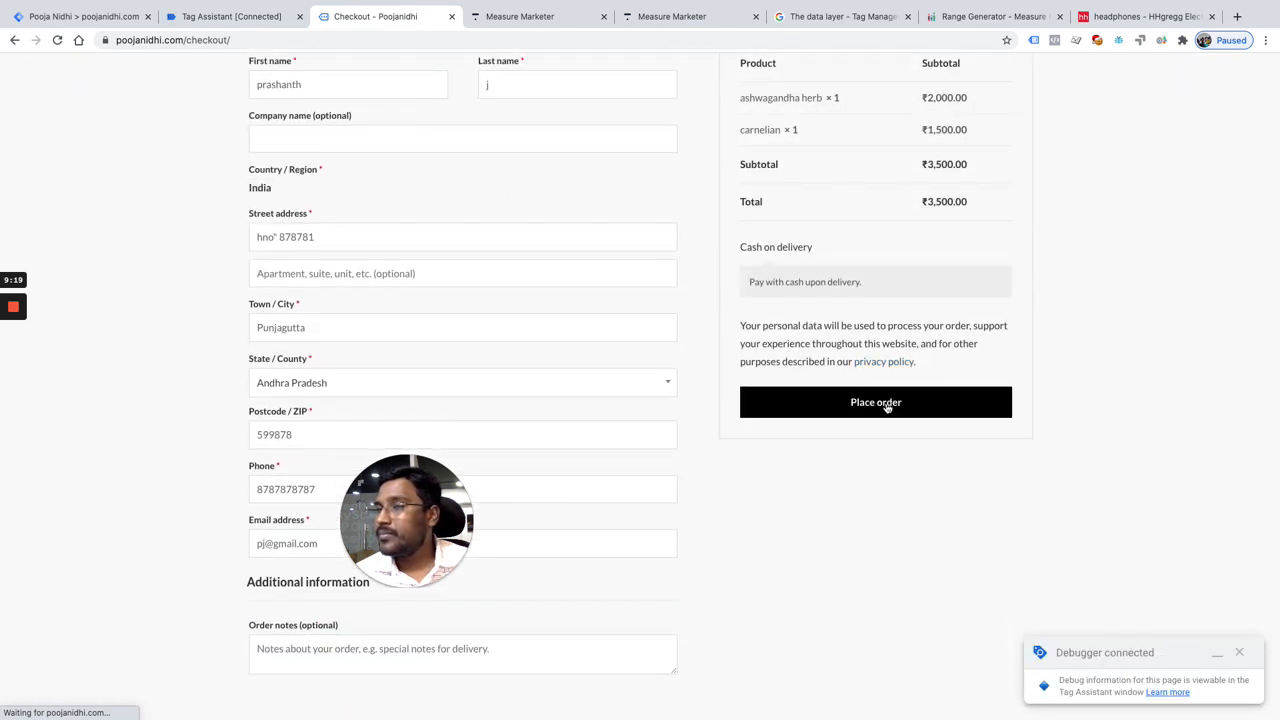
pyautogui.click(886, 407)
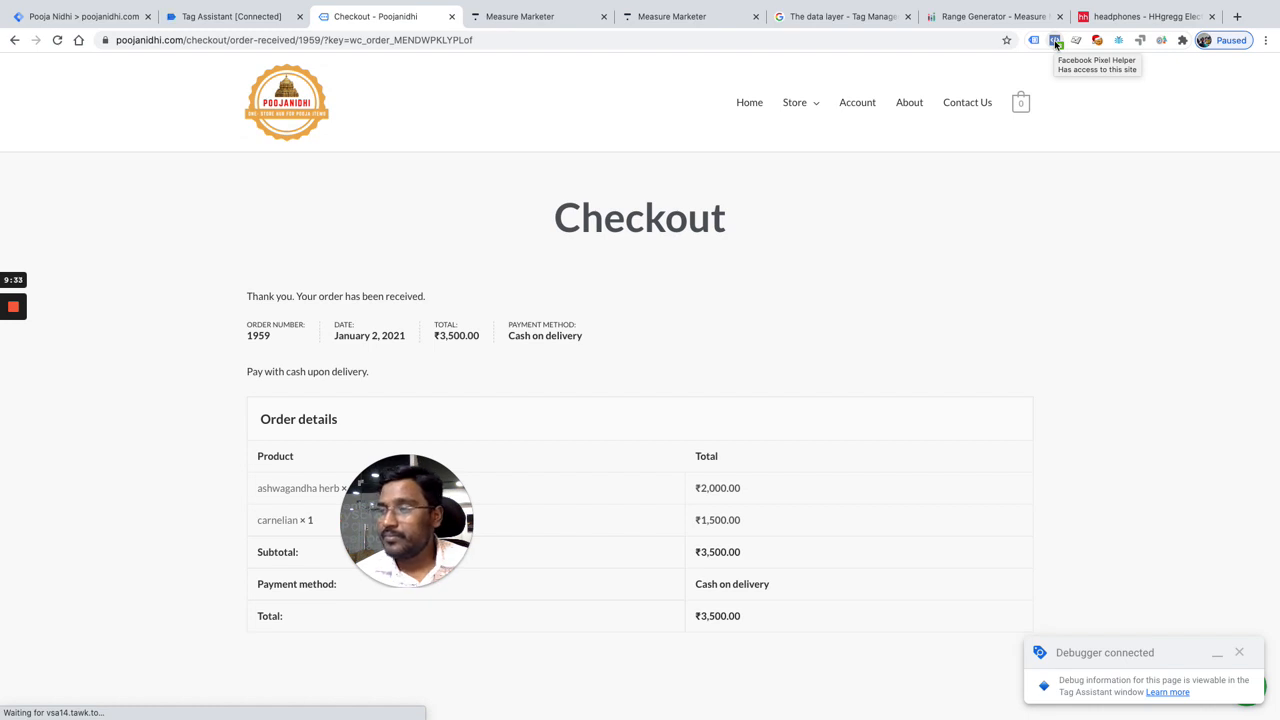
# Step: Examine the custom parameters of the Purchase event in Facebook Pixel Helper, including the product names and value
pyautogui.click(1057, 44)
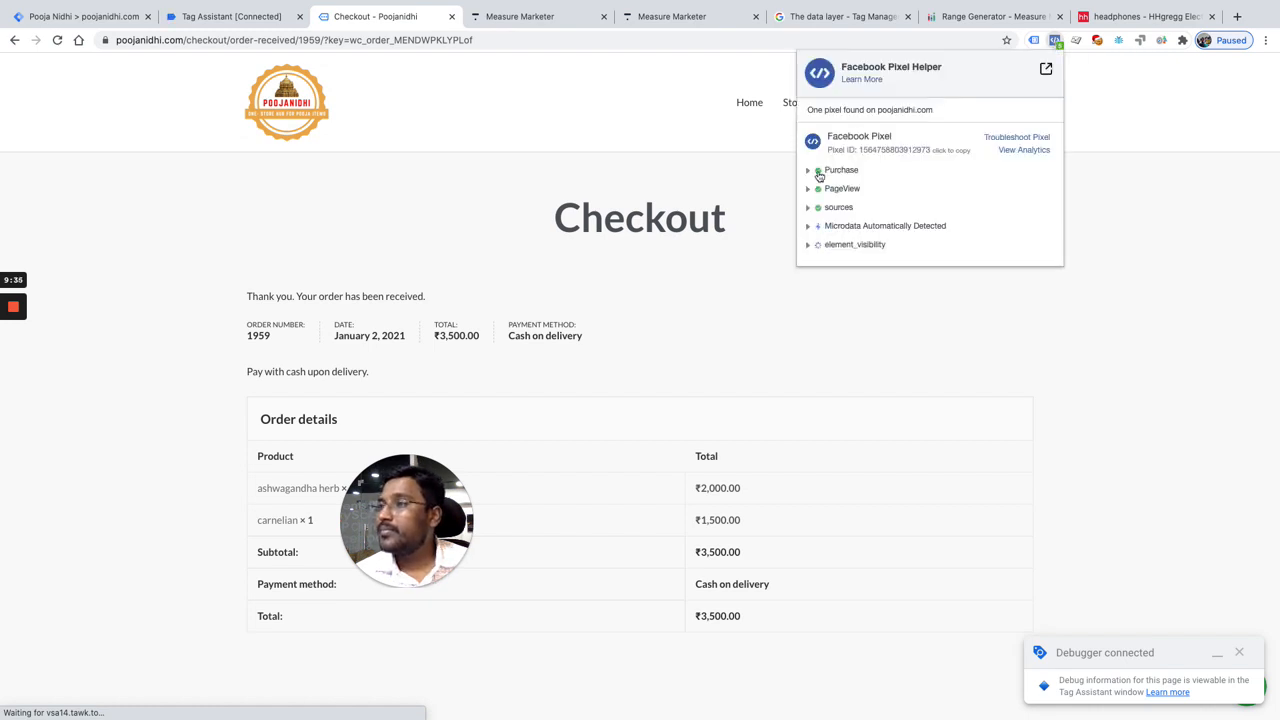
pyautogui.click(819, 172)
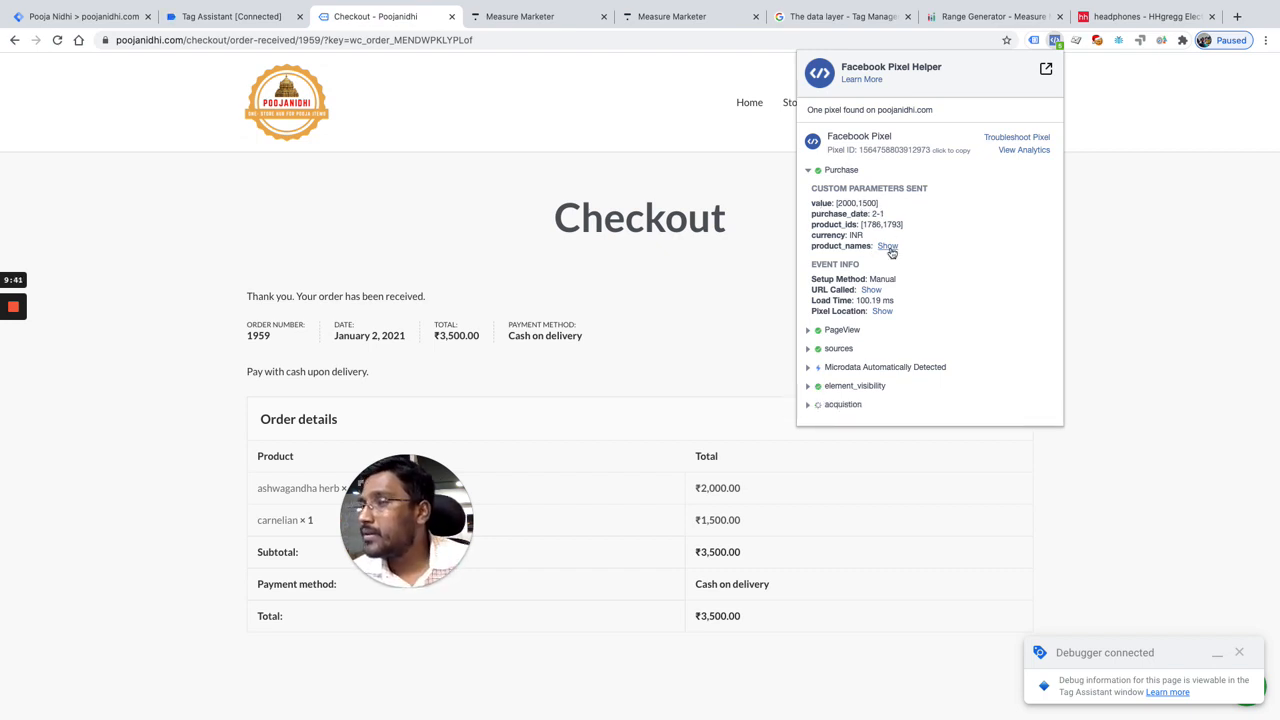
pyautogui.click(889, 248)
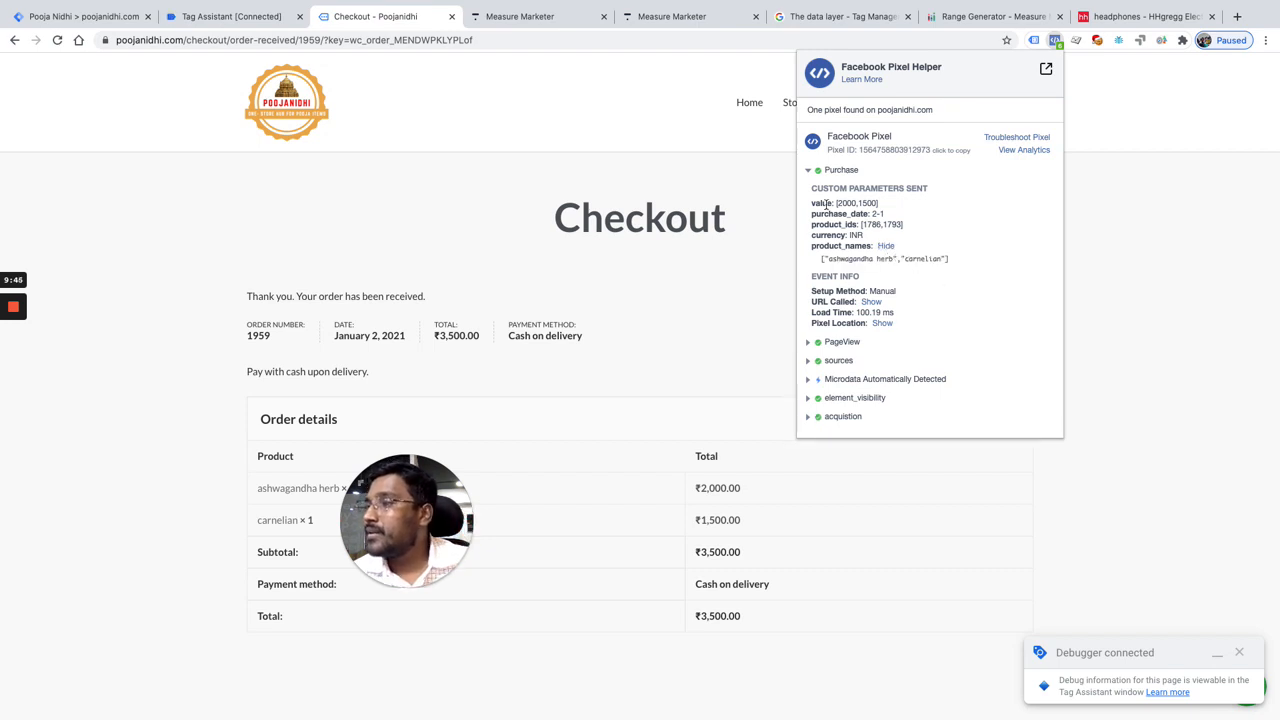
pyautogui.moveTo(891, 205); pyautogui.dragTo(841, 203)
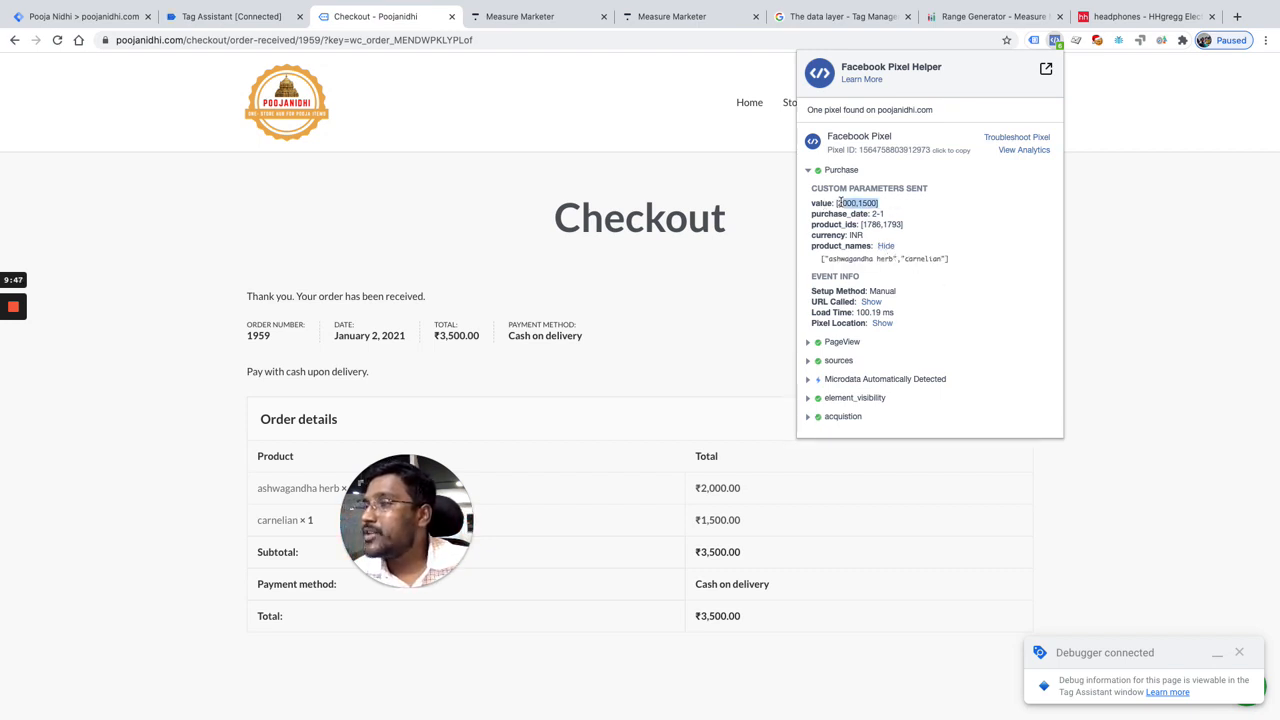
pyautogui.click(894, 207)
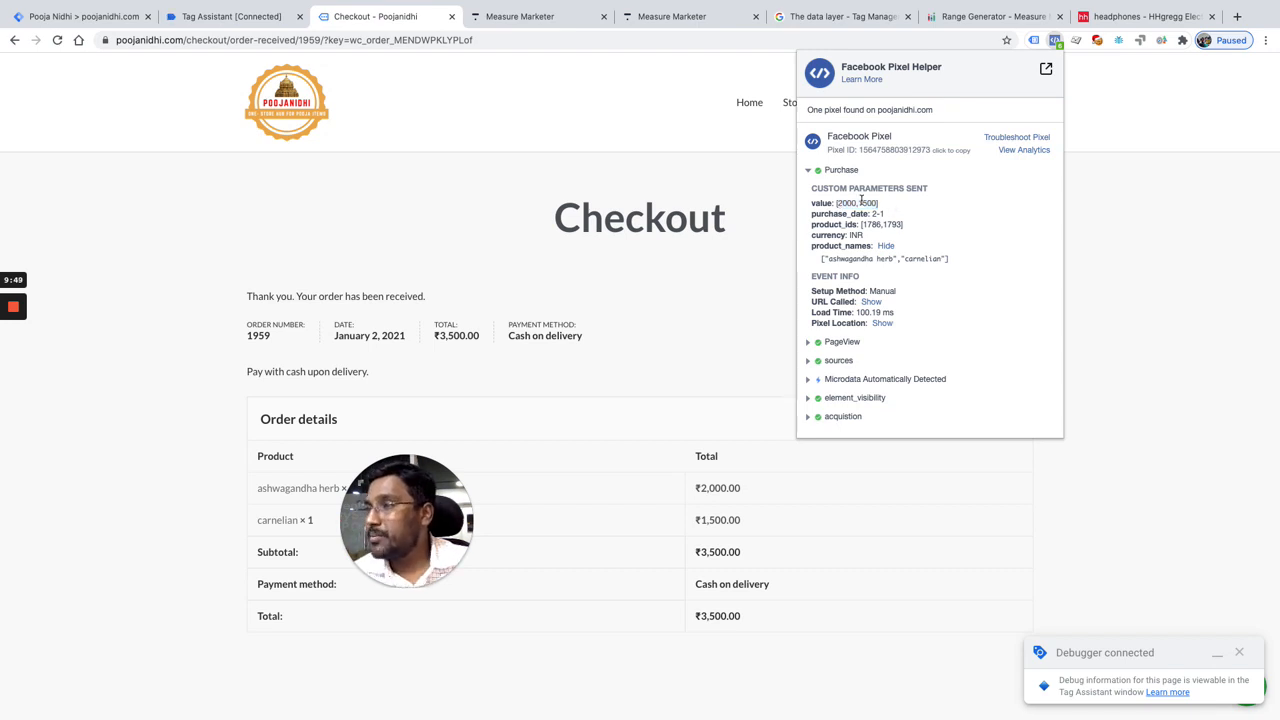
pyautogui.moveTo(893, 207); pyautogui.dragTo(833, 205)
pyautogui.click(949, 312)
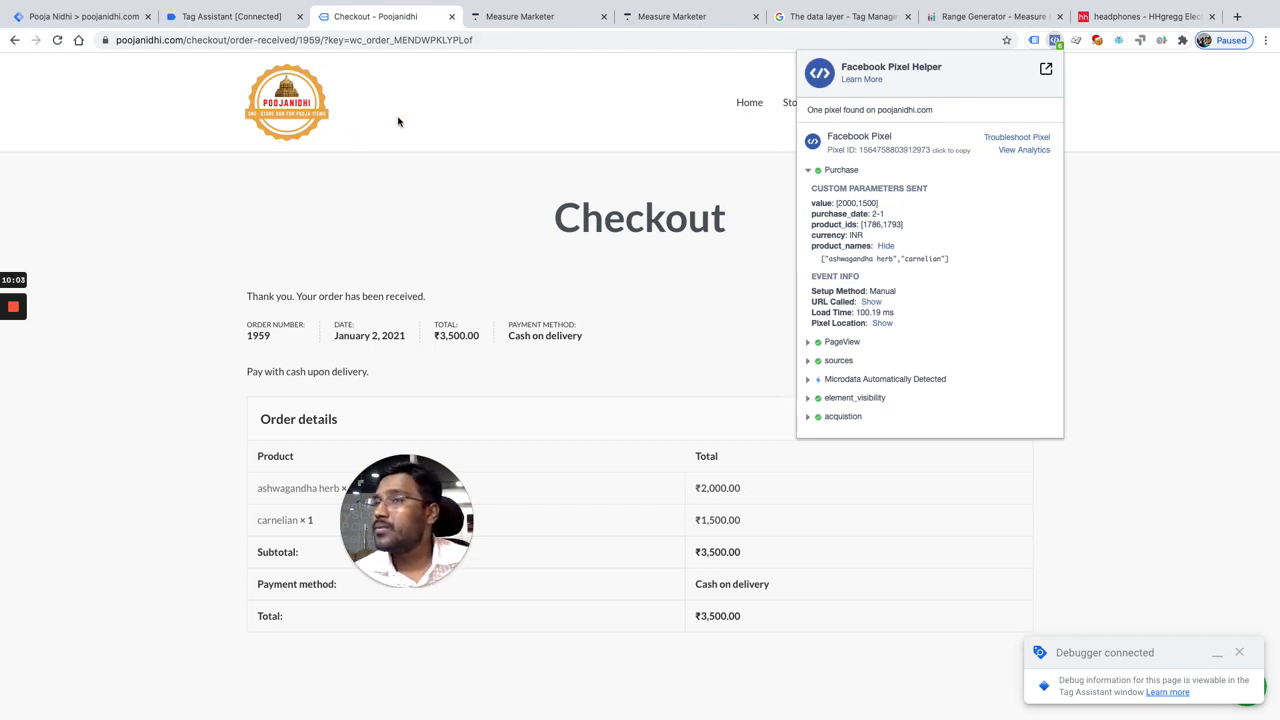
# Step: Switch back to Google Tag Manager and look through the list of variables
pyautogui.click(86, 22)
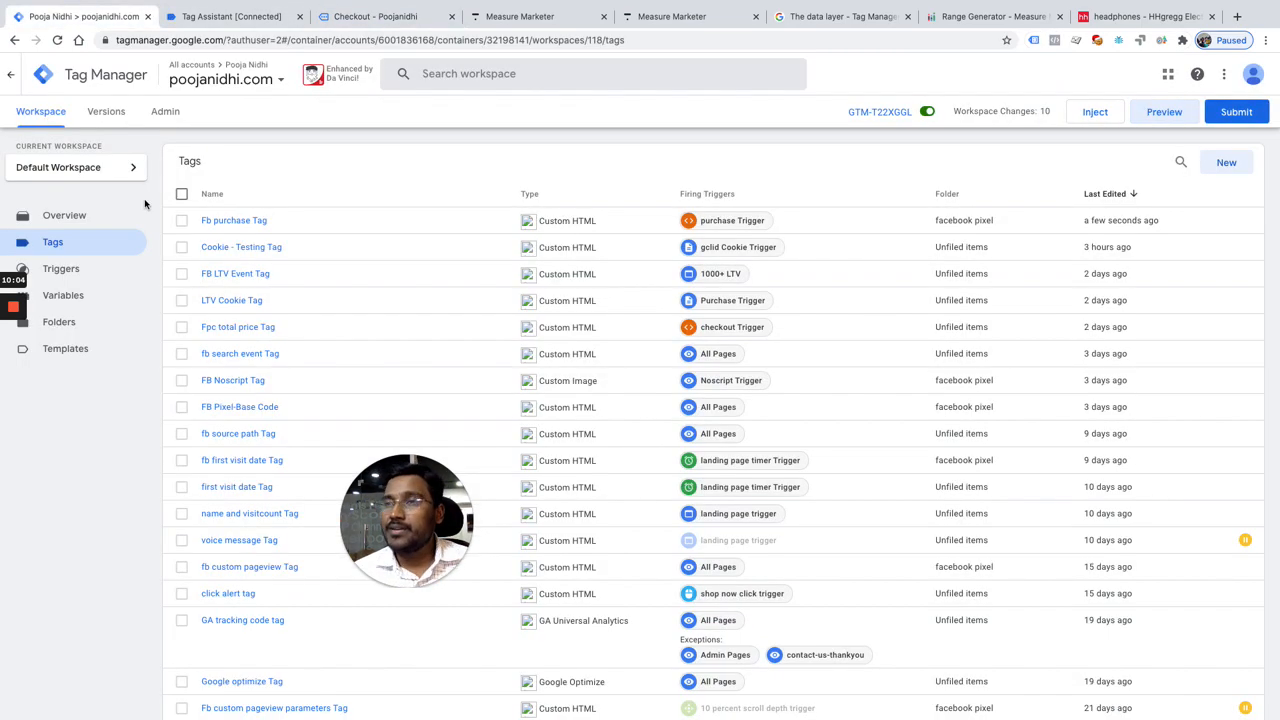
pyautogui.click(80, 300)
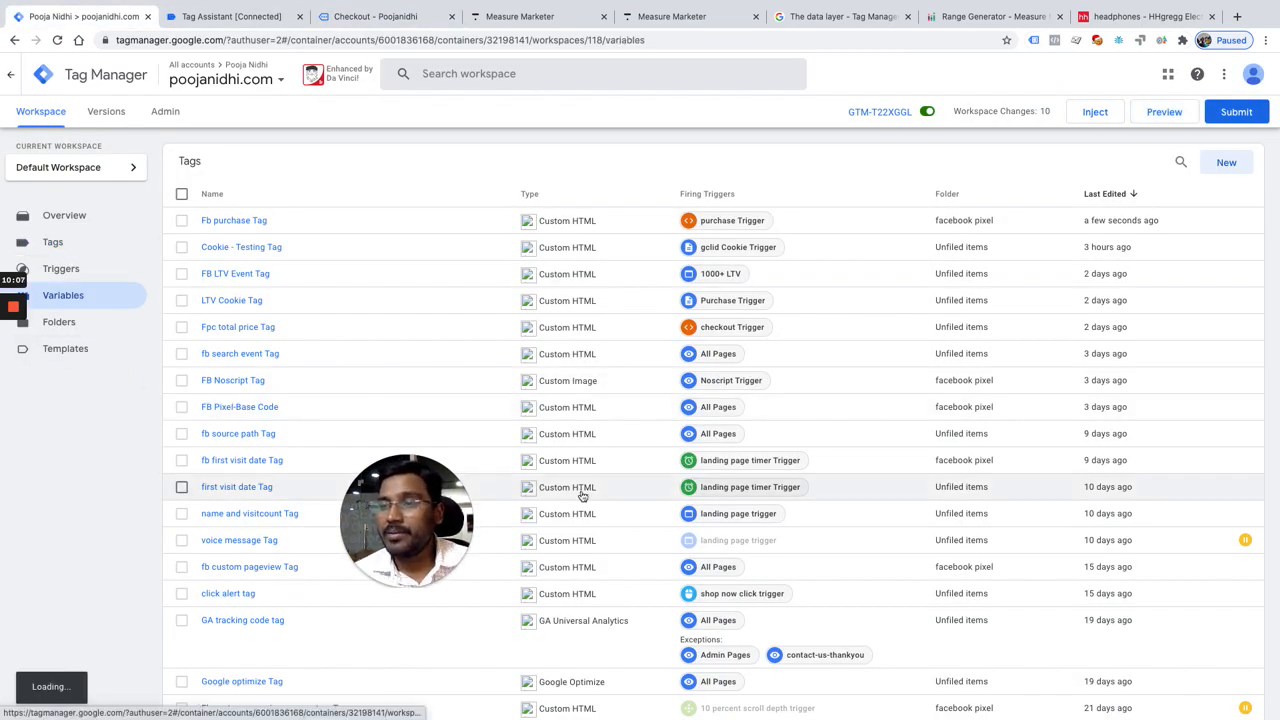
pyautogui.scroll(-2, 615, 473)
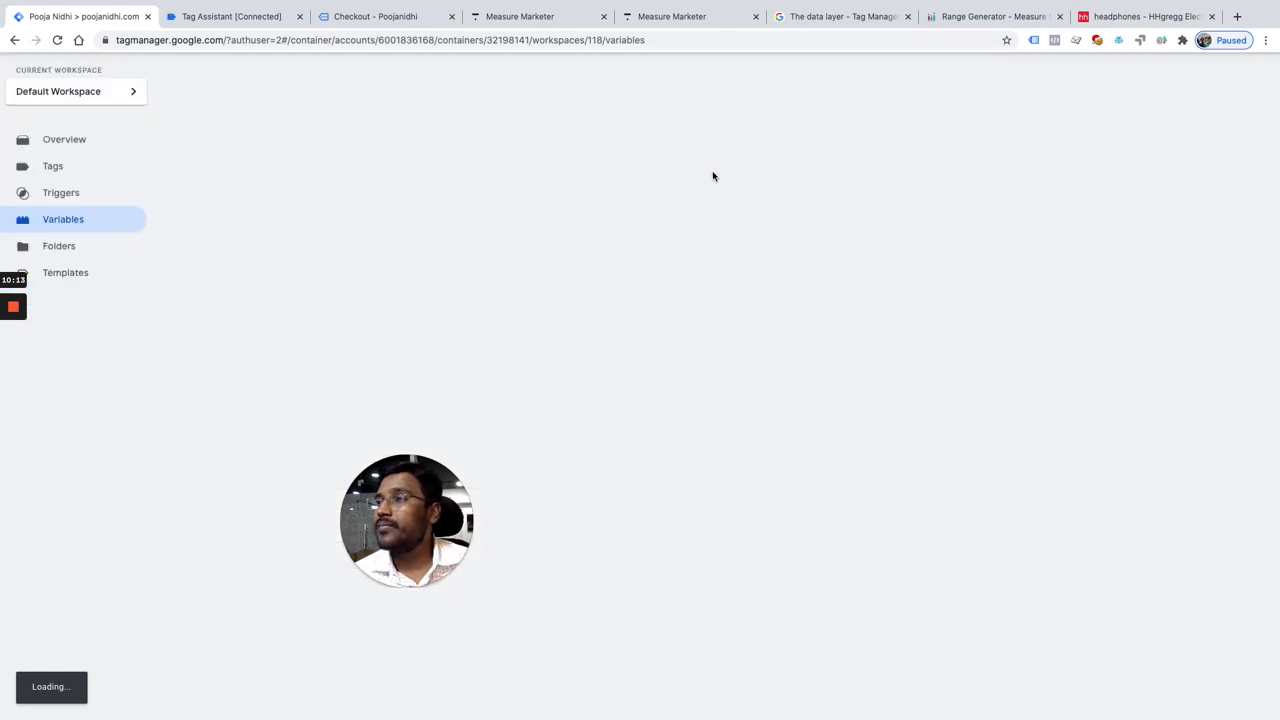
# Step: Switch to the store's order confirmation page, open the browser's developer console and clear its messages
pyautogui.click(363, 20)
pyautogui.rightClick(154, 343)
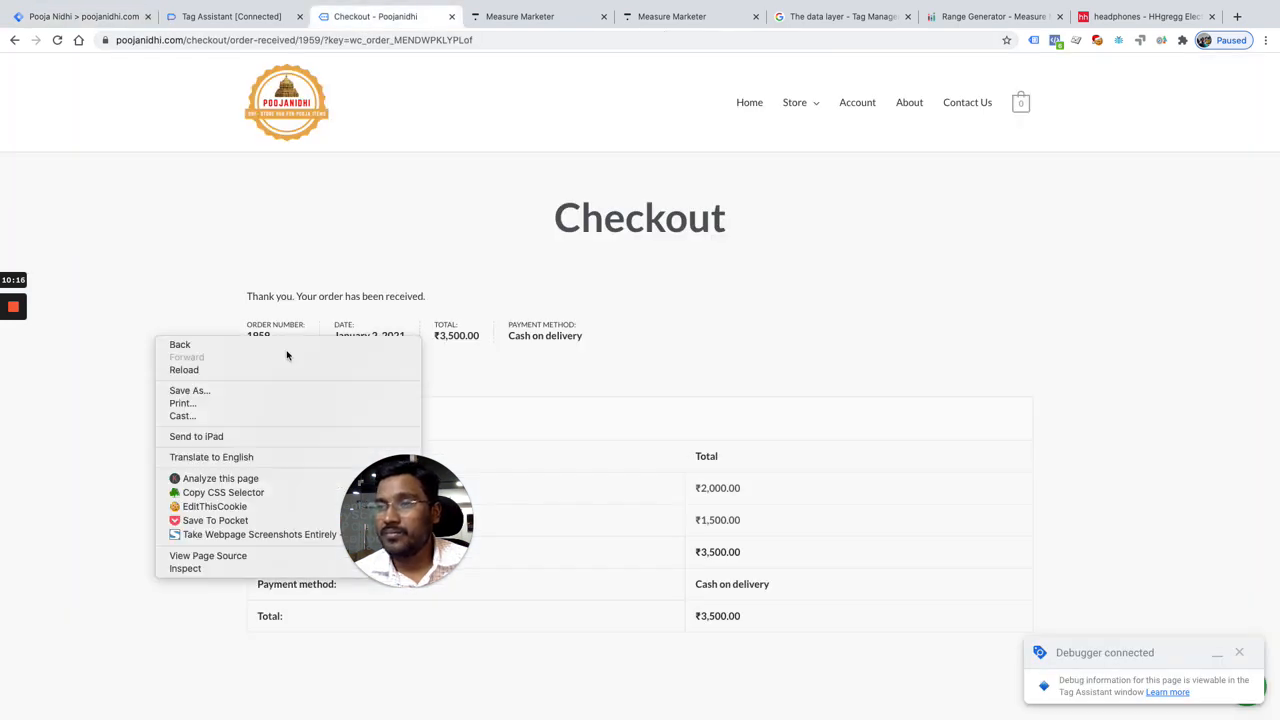
pyautogui.click(185, 568)
pyautogui.moveTo(455, 521); pyautogui.dragTo(1126, 433)
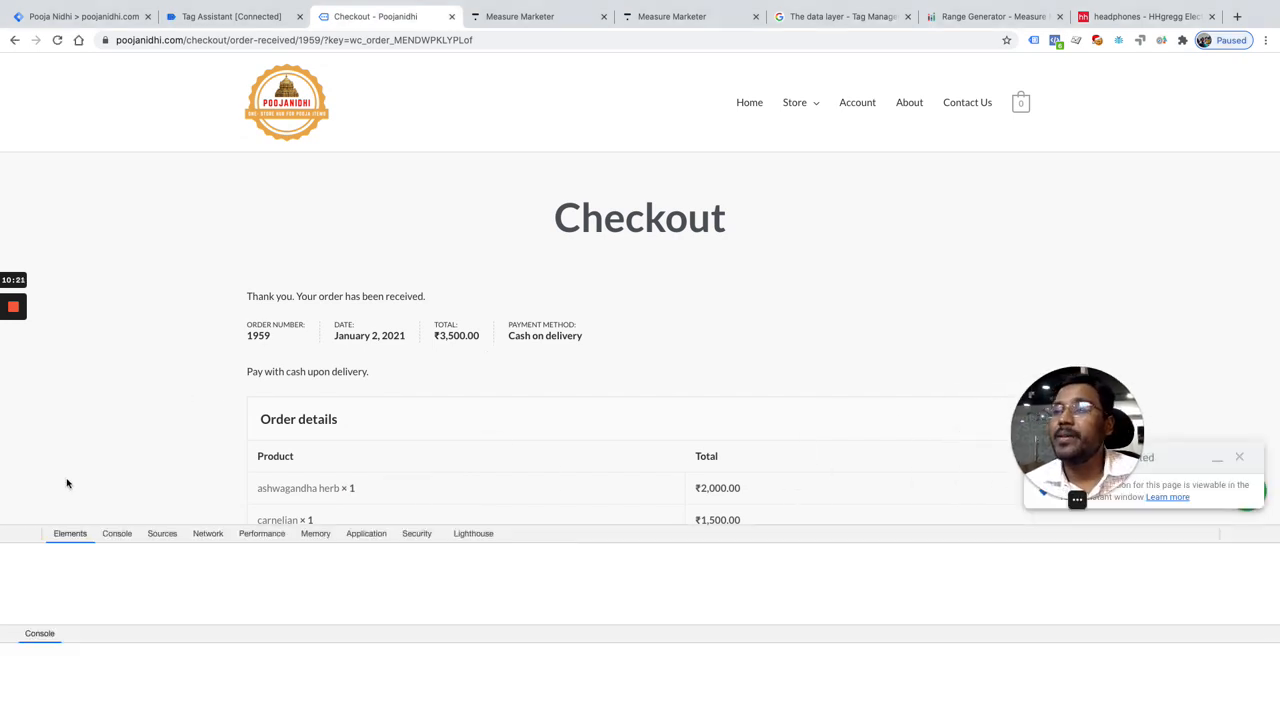
pyautogui.click(117, 533)
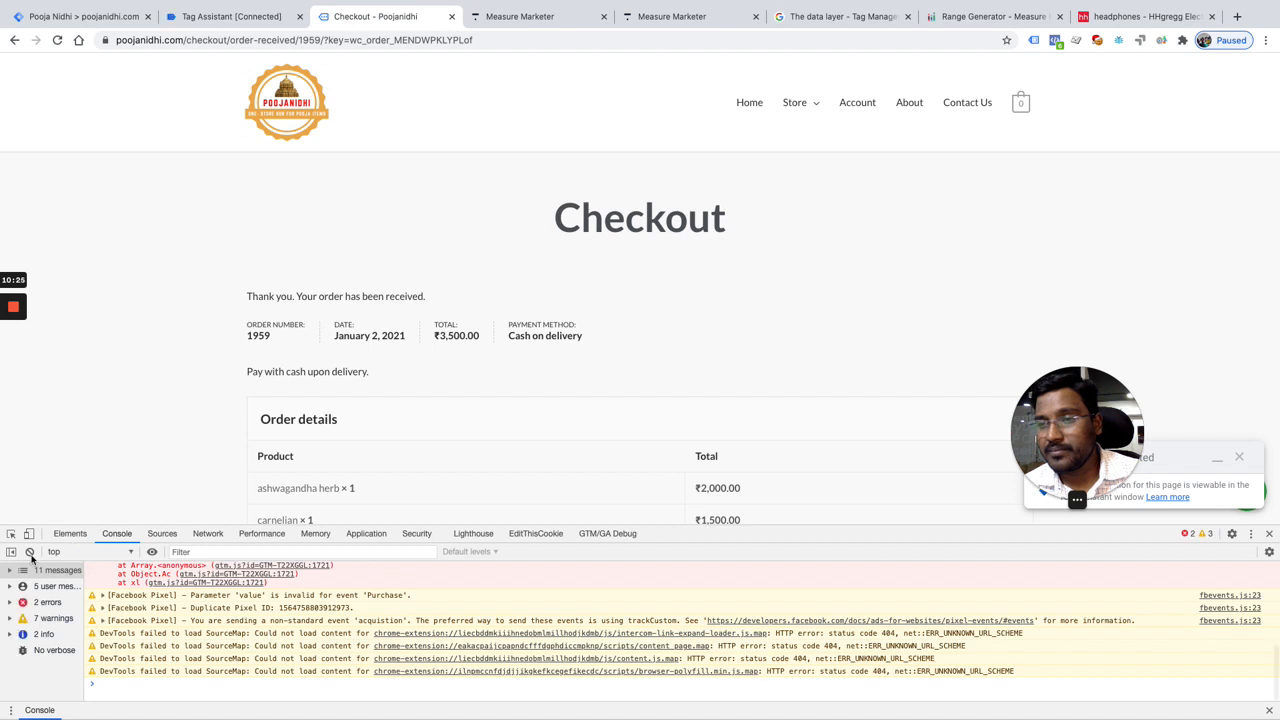
pyautogui.click(30, 552)
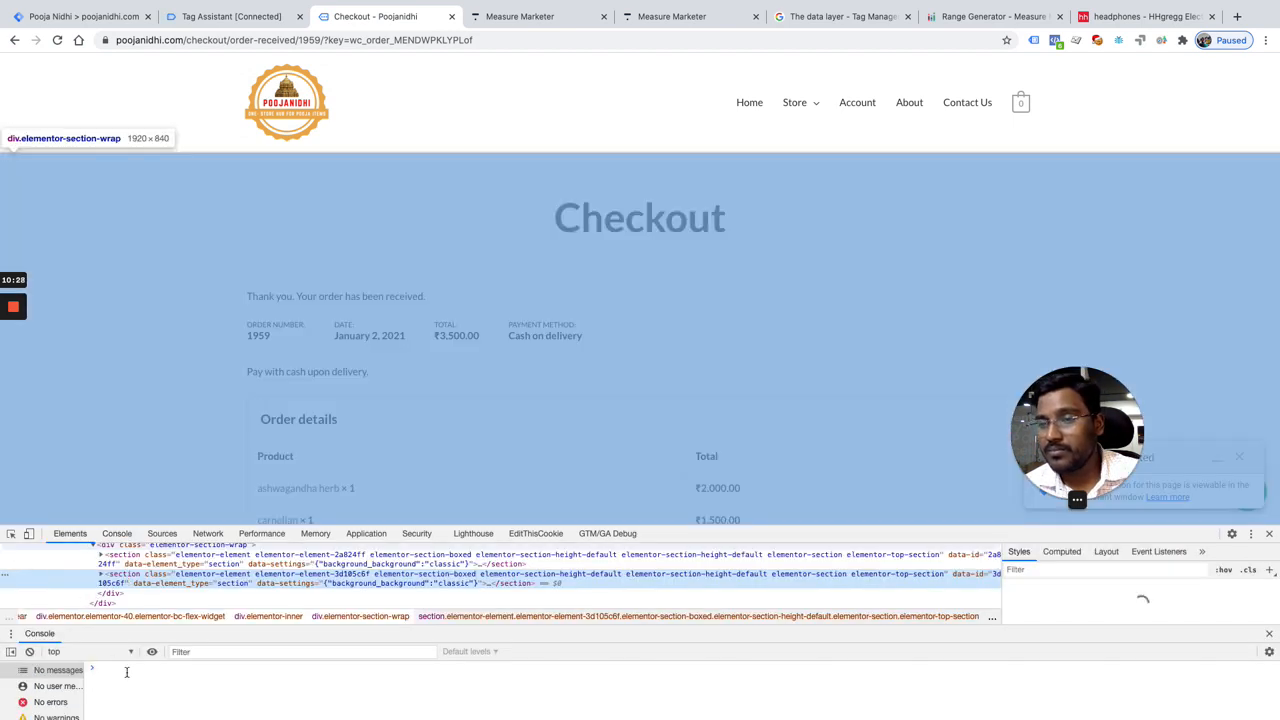
# Step: Run console.table(dataLayer) in the console to output the page's data layer as a table
pyautogui.click(126, 672)
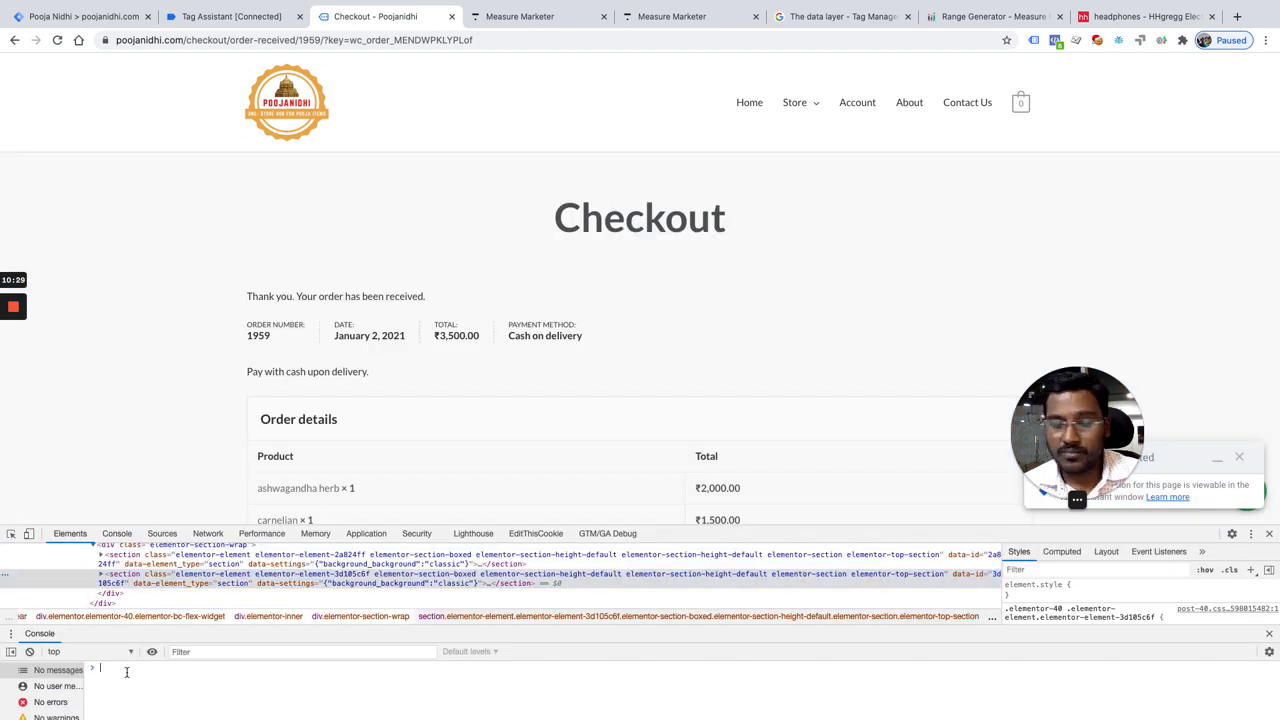
pyautogui.write('console.')
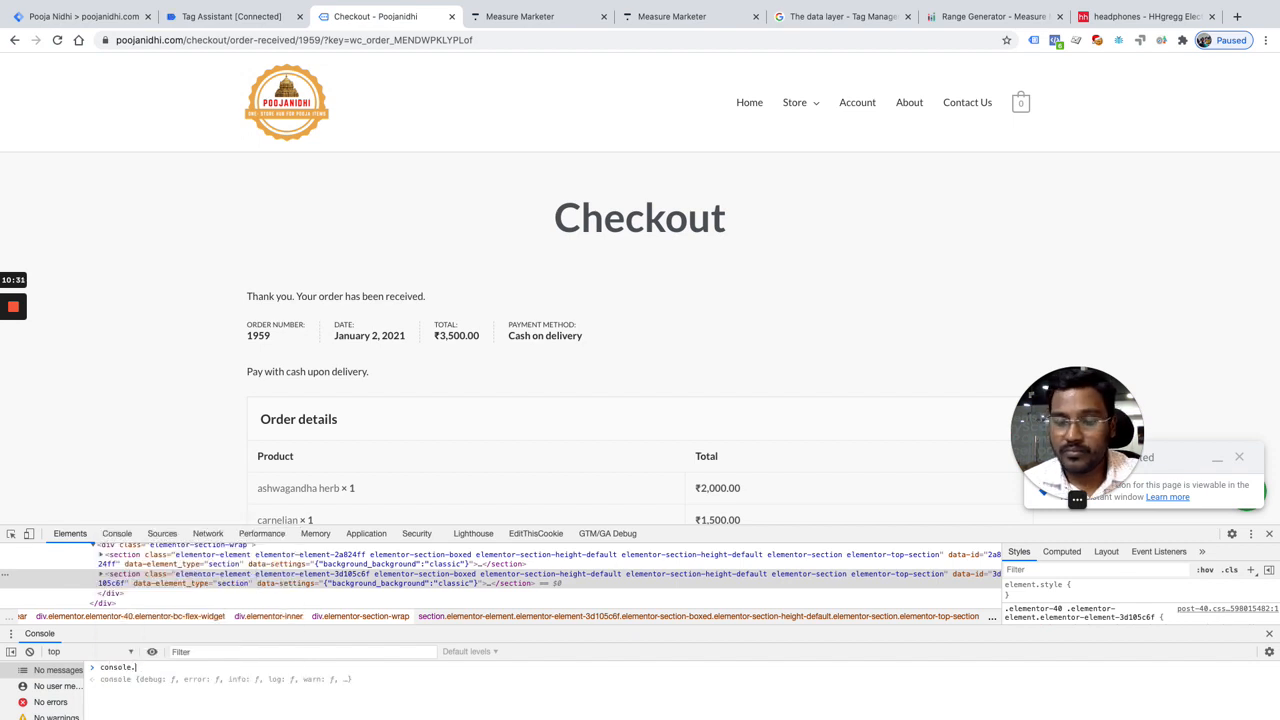
pyautogui.write('tab(dataLayer')
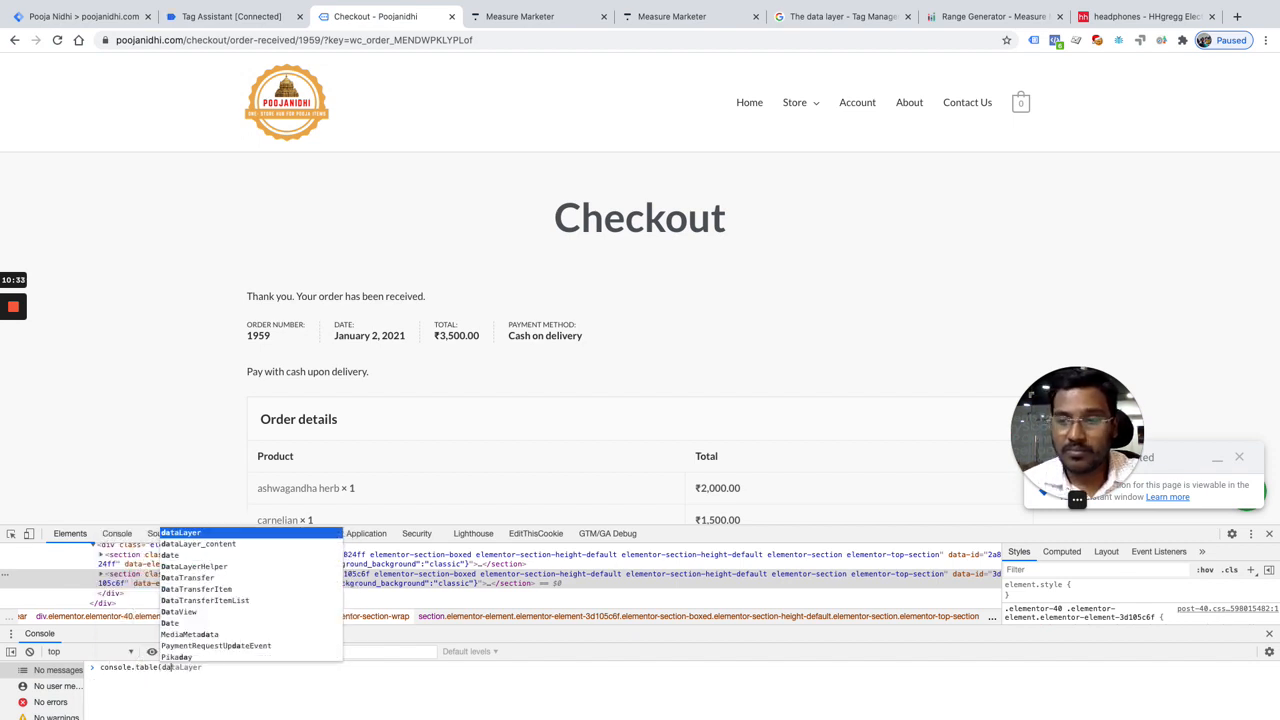
pyautogui.write(');')
pyautogui.press('Return')
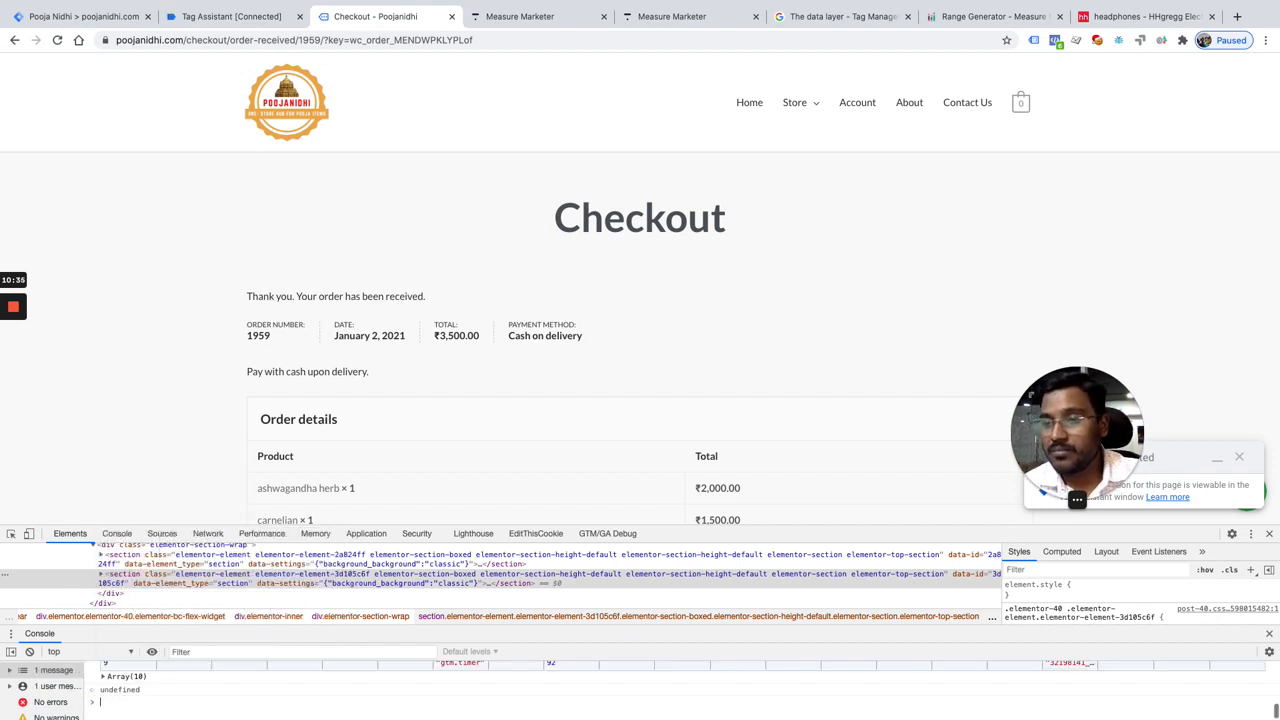
# Step: Examine the data layer table's rows and its event and ecommerce columns
pyautogui.scroll(2, 166, 693)
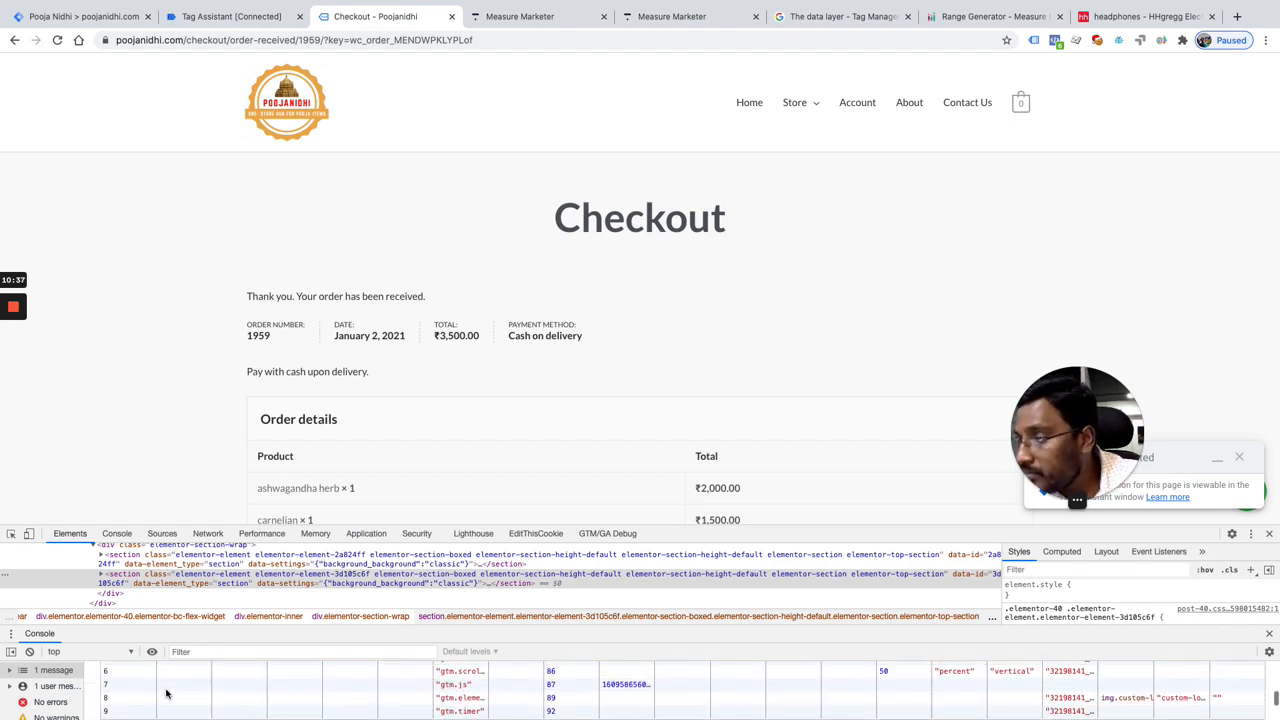
pyautogui.scroll(4, 166, 693)
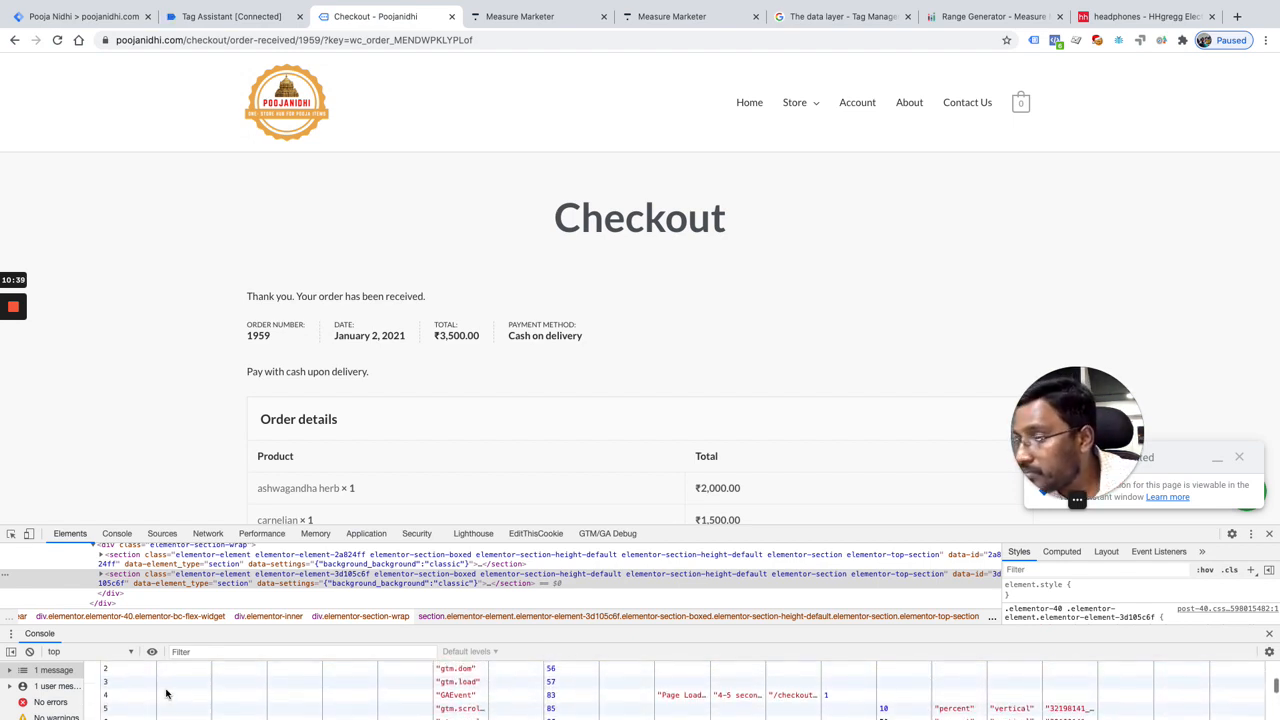
pyautogui.scroll(-2, 170, 695)
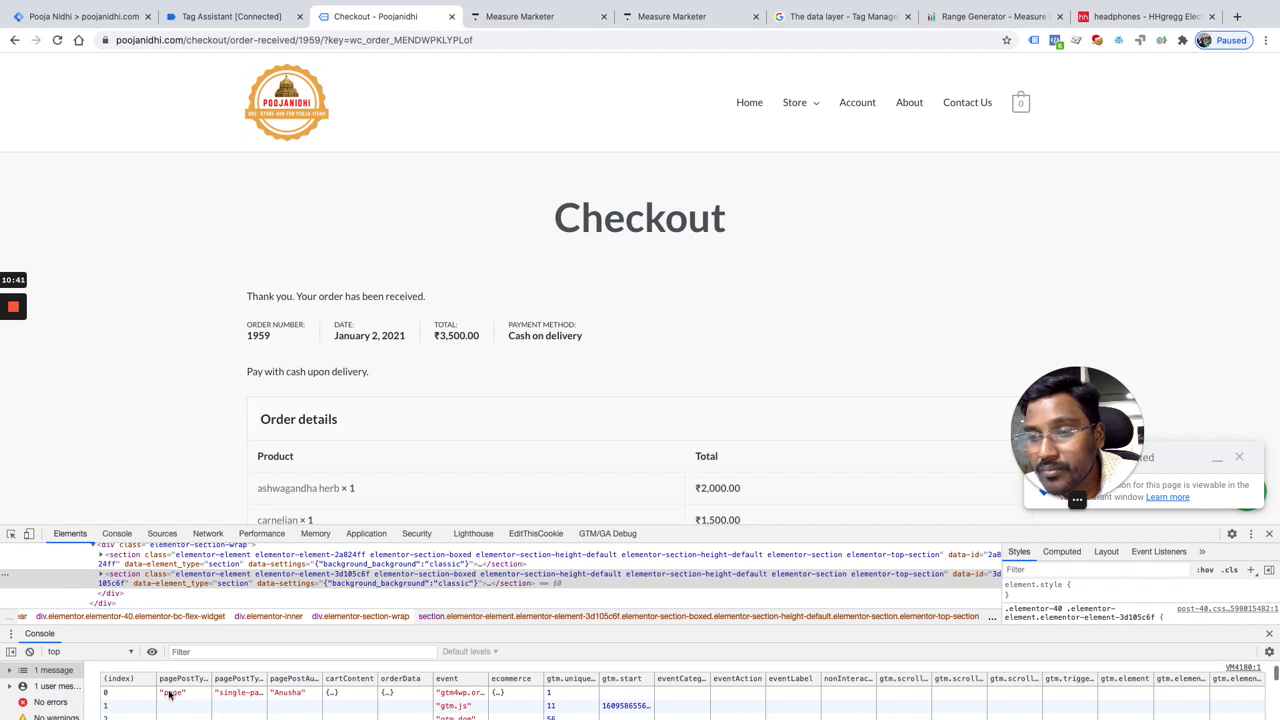
pyautogui.scroll(2, 198, 700)
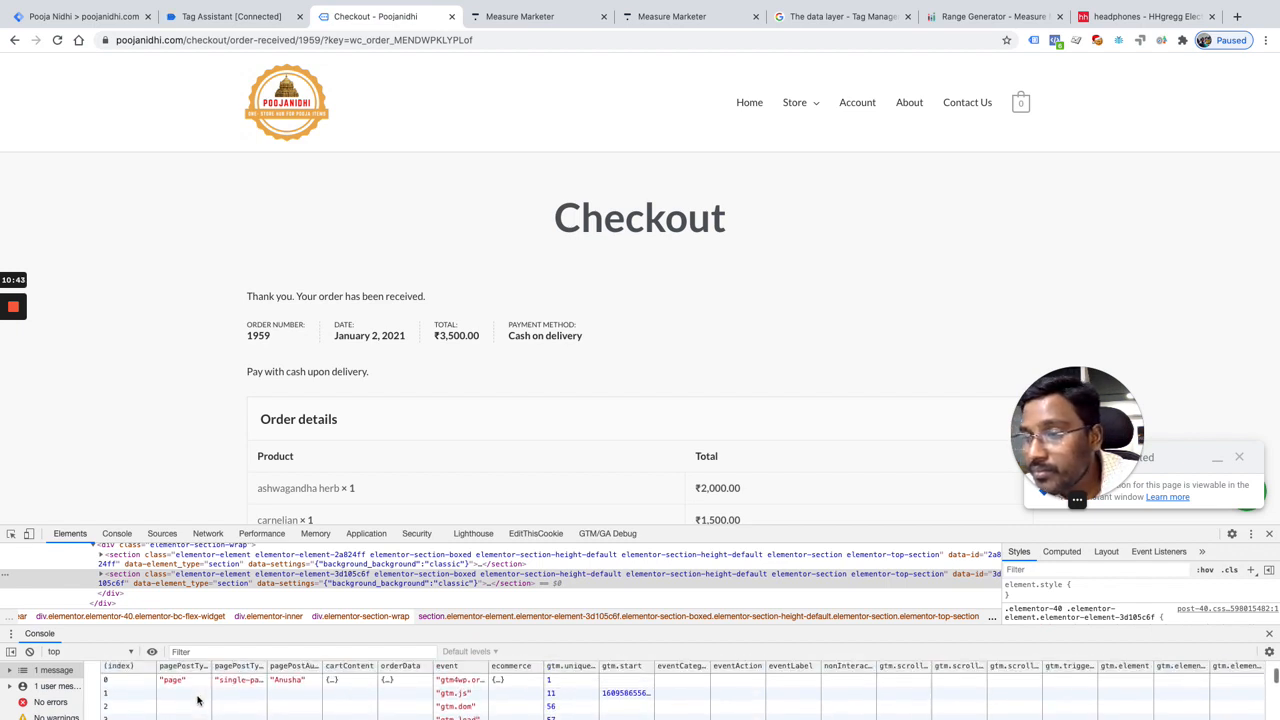
pyautogui.scroll(-2, 198, 700)
pyautogui.scroll(2, 198, 700)
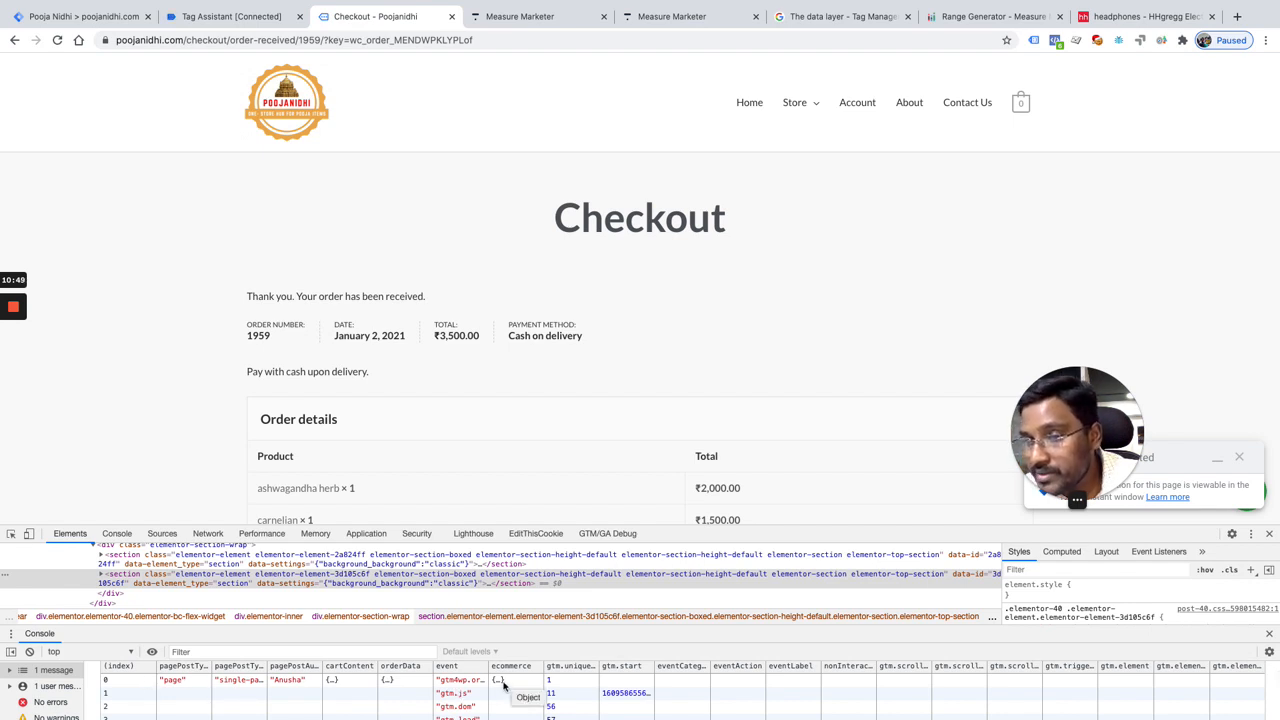
# Step: Run console.table(dataLayer[0]) and look through the first data layer entry's event and ecommerce rows
pyautogui.scroll(-5, 434, 680)
pyautogui.press('Up')
pyautogui.write('[0]')
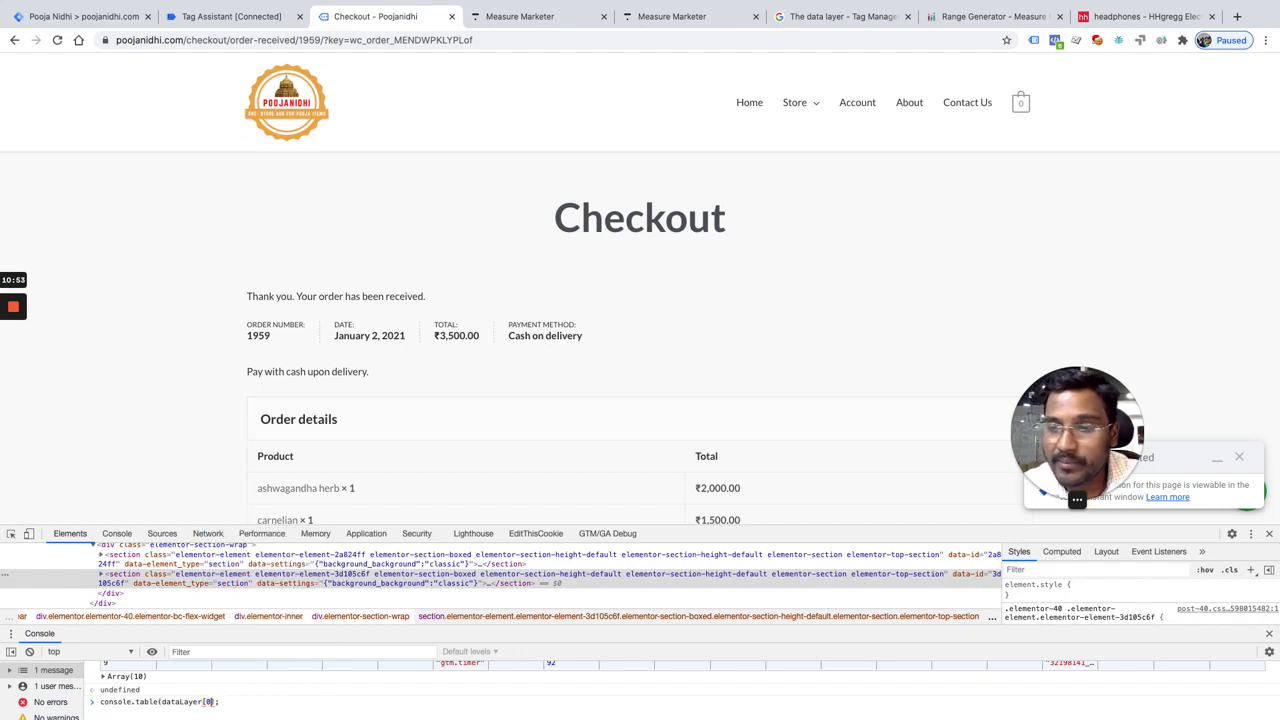
pyautogui.press('Return')
pyautogui.scroll(3, 162, 699)
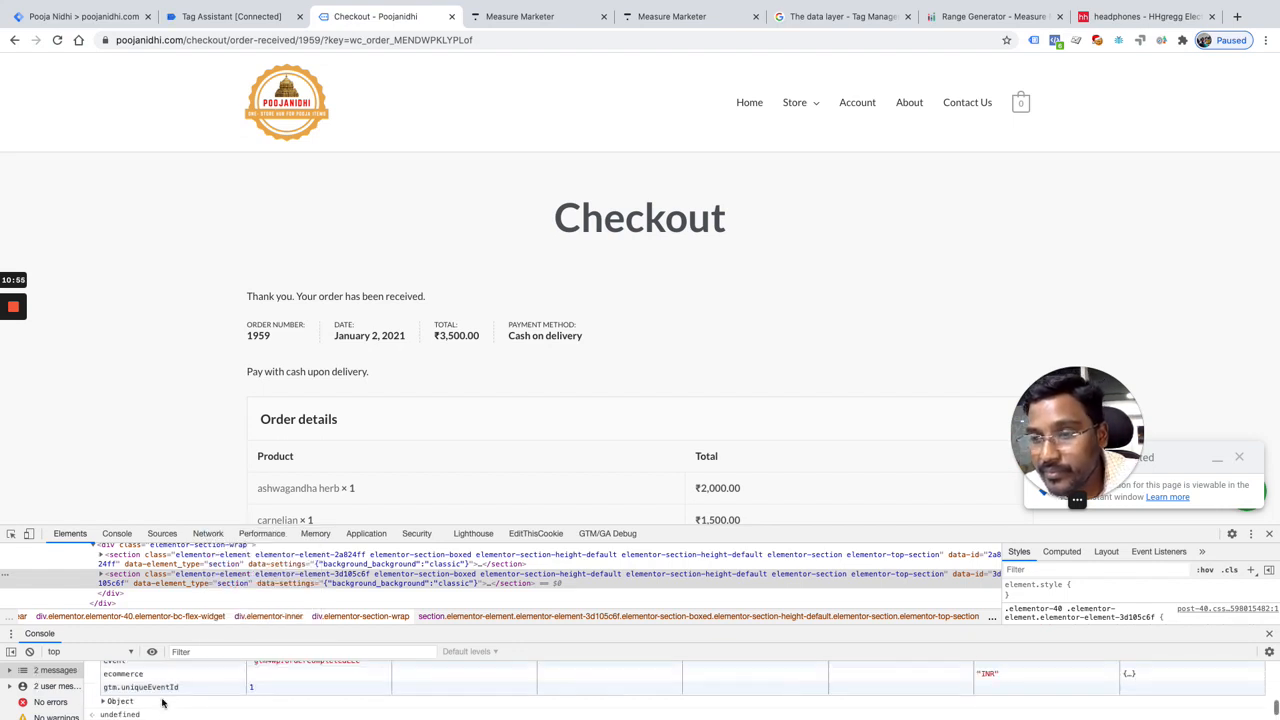
pyautogui.scroll(3, 162, 703)
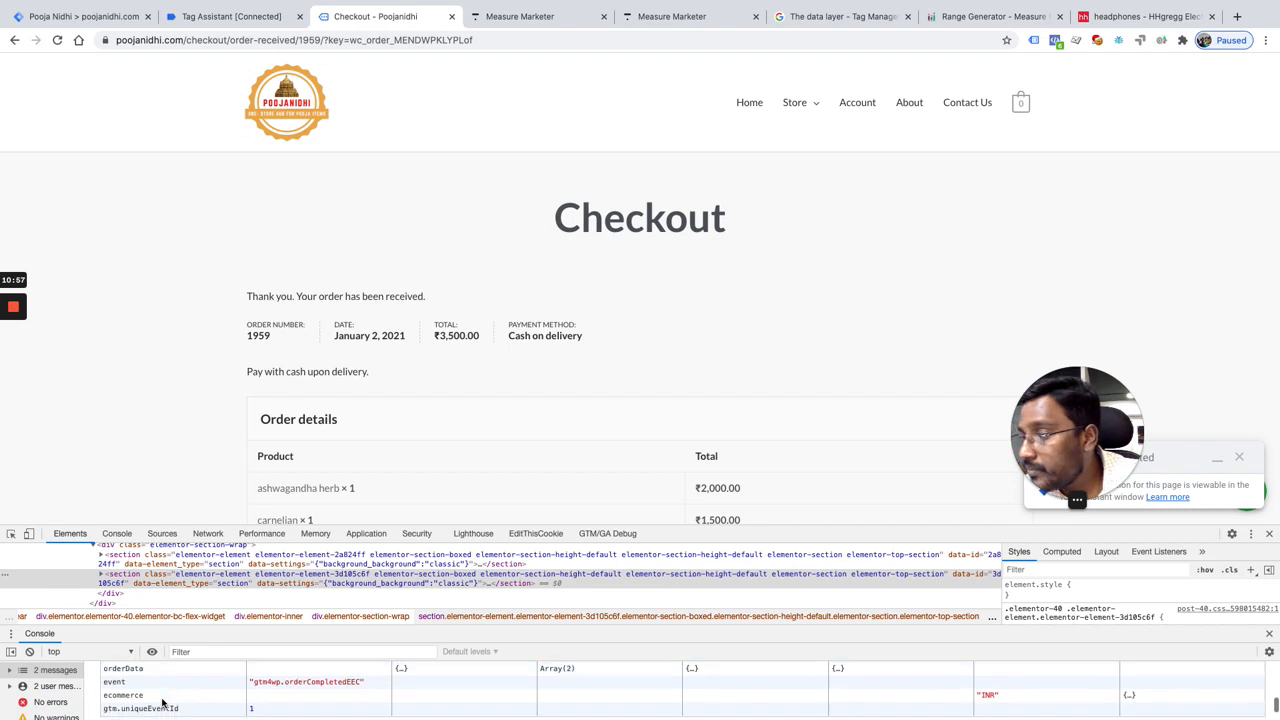
pyautogui.scroll(-6, 160, 710)
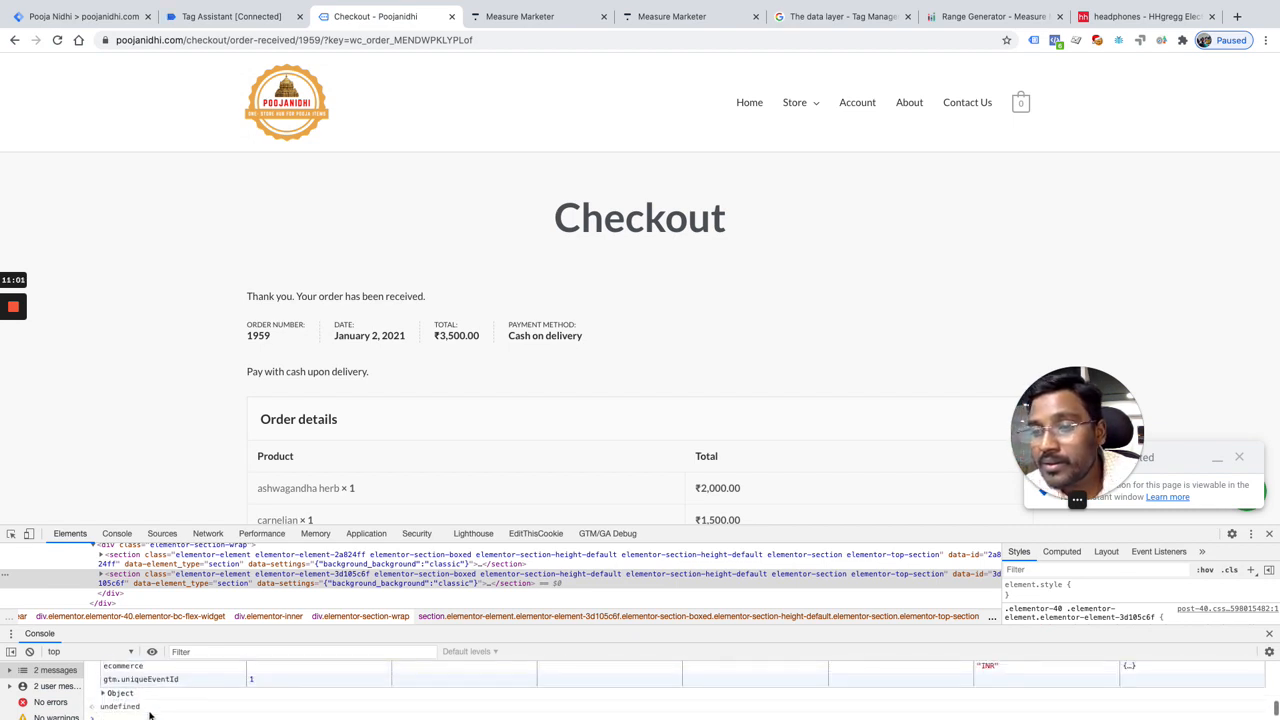
pyautogui.scroll(-1, 131, 710)
# Step: Run console.table(dataLayer[0].ecommerce) to output the ecommerce object of the first entry
pyautogui.press('Up')
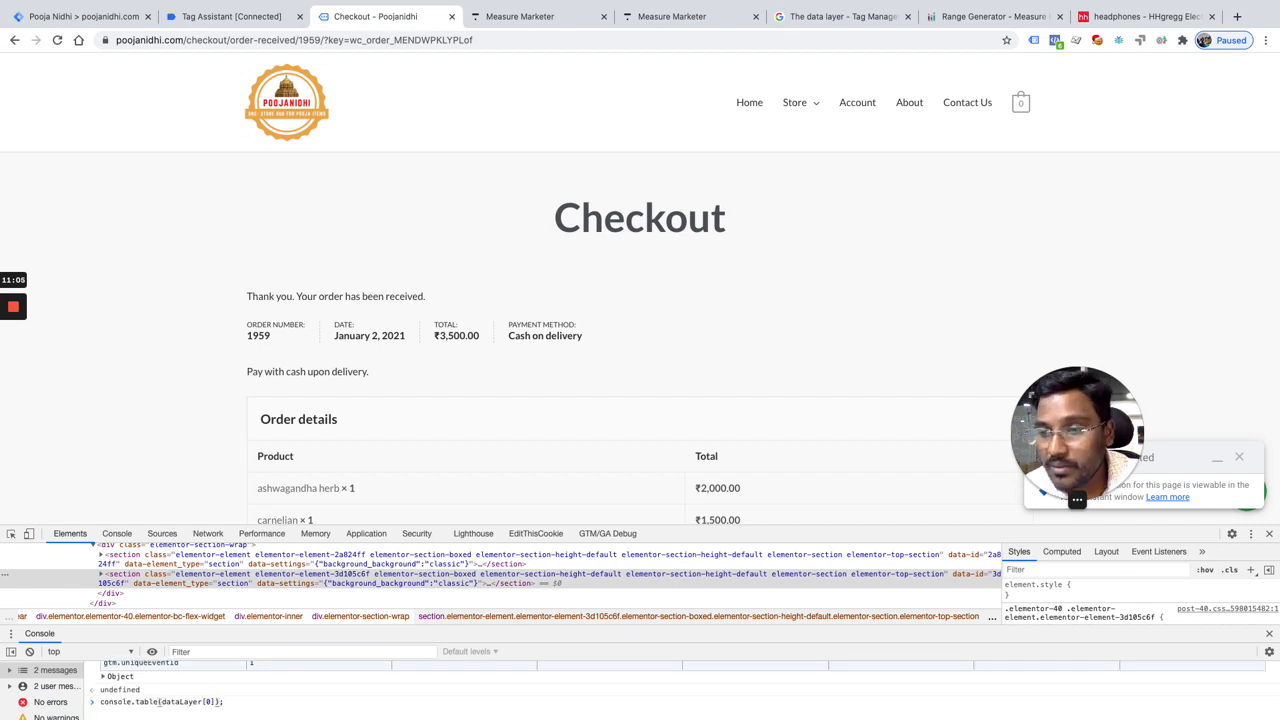
pyautogui.write('.ecommerce')
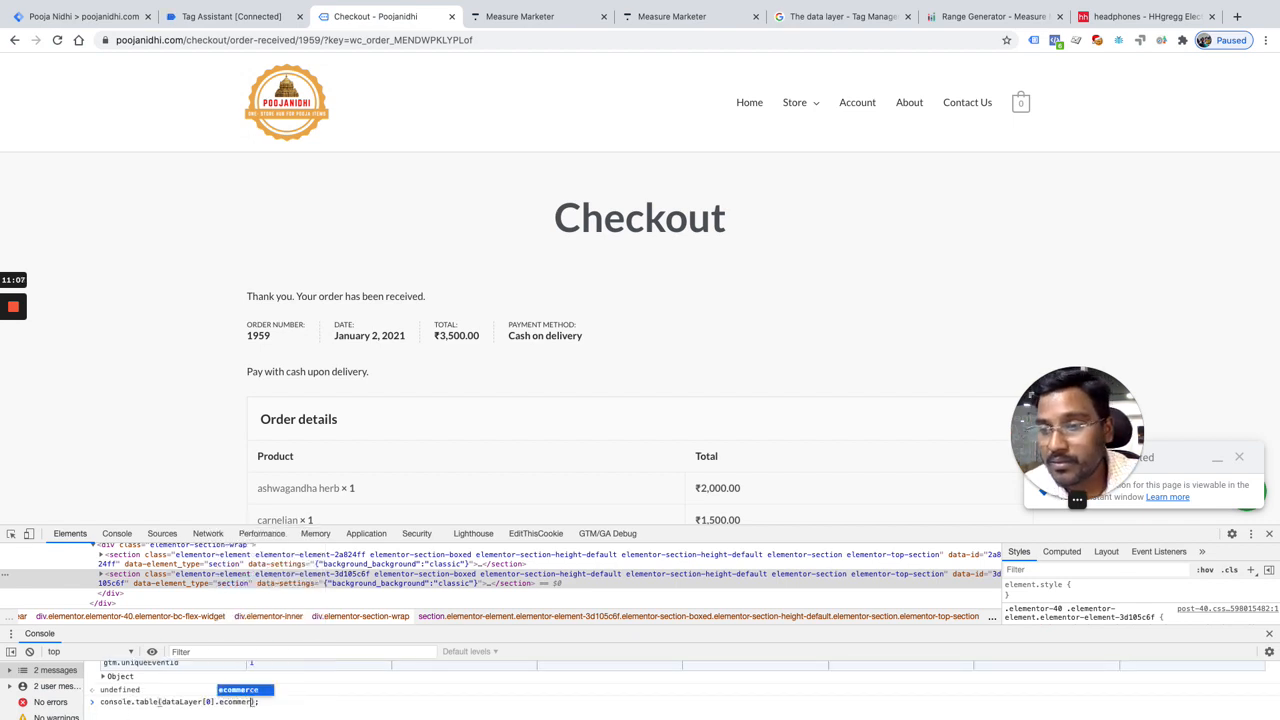
pyautogui.press('Return')
pyautogui.press('Up')
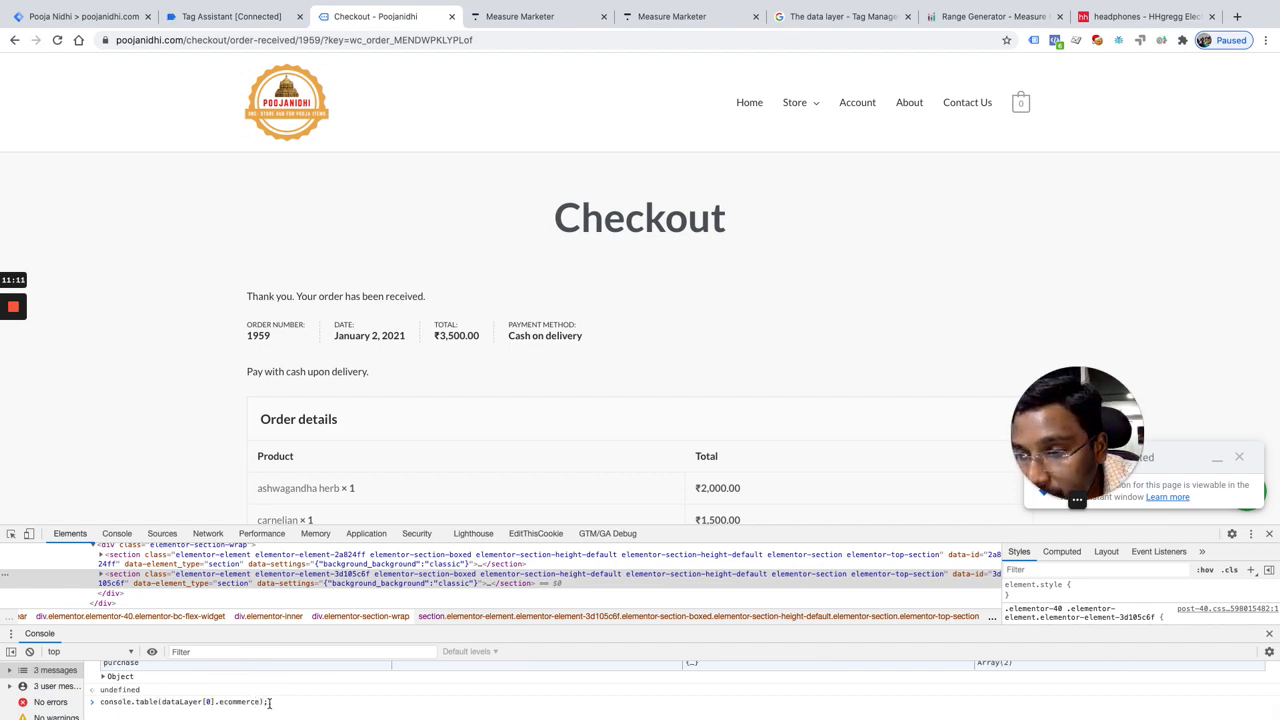
pyautogui.click(262, 702)
pyautogui.press('BackSpace')
pyautogui.press('BackSpace')
pyautogui.press('BackSpace')
pyautogui.press('BackSpace')
pyautogui.press('BackSpace')
pyautogui.press('BackSpace')
pyautogui.press('BackSpace')
pyautogui.press('BackSpace')
pyautogui.press('BackSpace')
pyautogui.press('BackSpace')
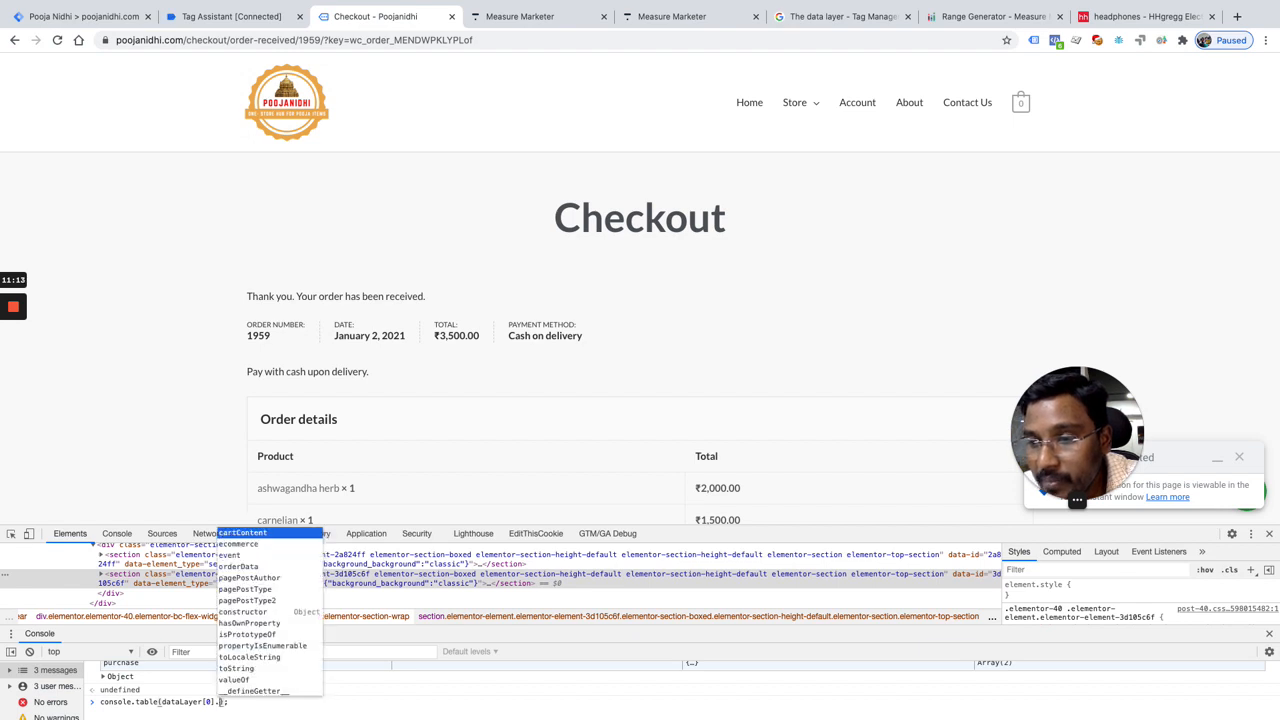
pyautogui.write('.ecommerce')
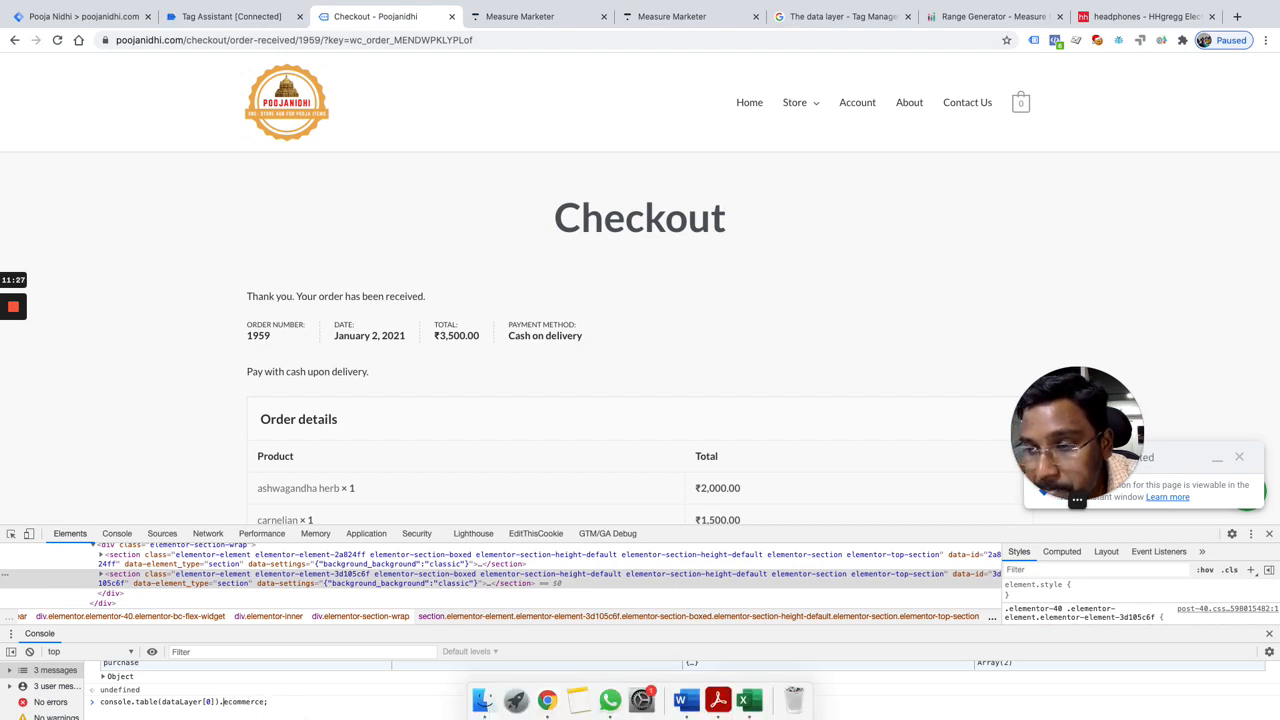
pyautogui.press('BackSpace')
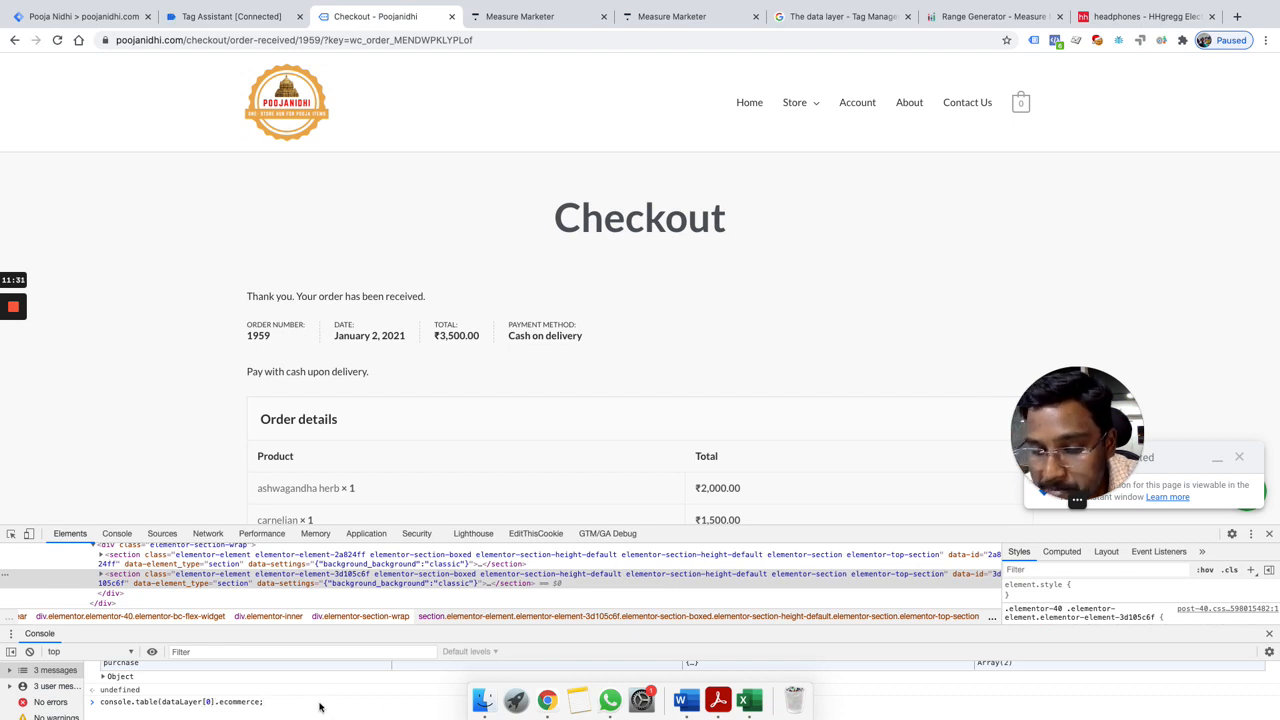
pyautogui.press('BackSpace')
pyautogui.press('BackSpace')
pyautogui.press('BackSpace')
pyautogui.press('BackSpace')
pyautogui.press('BackSpace')
pyautogui.press('BackSpace')
pyautogui.press('BackSpace')
pyautogui.press('BackSpace')
pyautogui.press('BackSpace')
pyautogui.press('BackSpace')
pyautogui.press('BackSpace')
pyautogui.press('BackSpace')
pyautogui.press('BackSpace')
pyautogui.press('BackSpace')
pyautogui.press('BackSpace')
pyautogui.press('BackSpace')
pyautogui.press('BackSpace')
pyautogui.press('BackSpace')
pyautogui.press('BackSpace')
pyautogui.press('BackSpace')
# Step: Review the ecommerce table and enlarge the console area to show all of its rows
pyautogui.scroll(3, 290, 707)
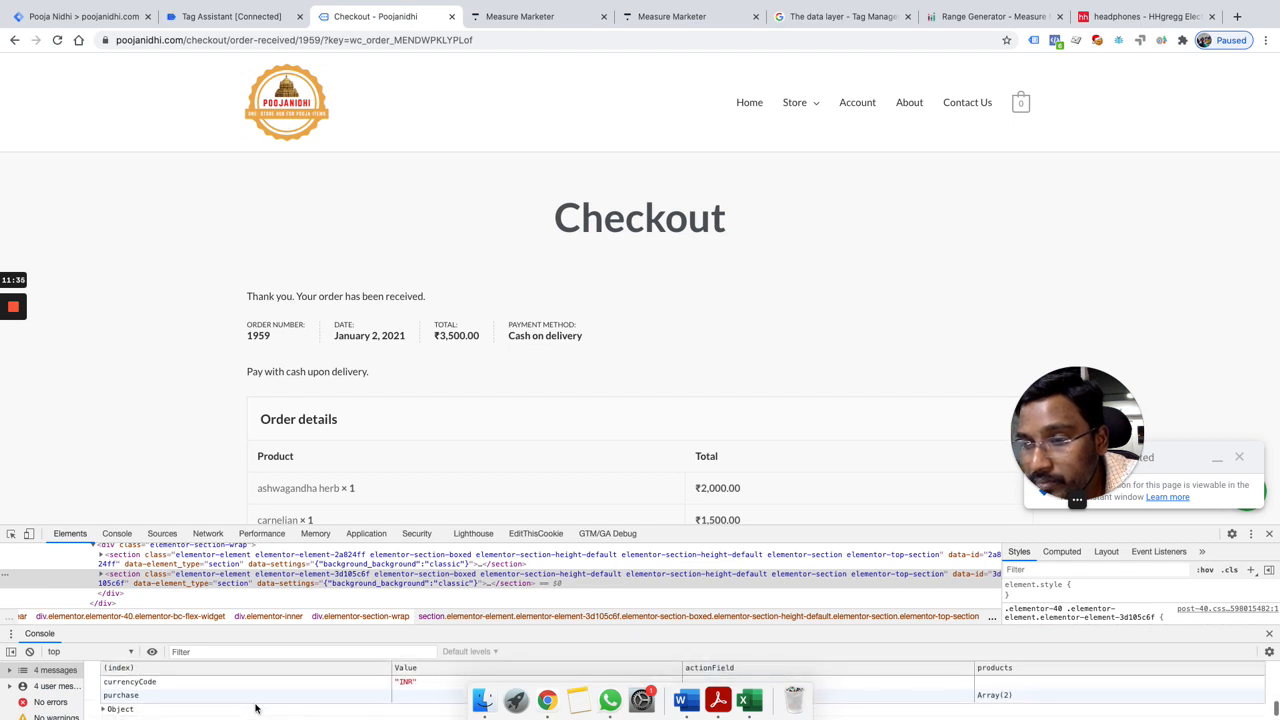
pyautogui.scroll(-1, 199, 702)
pyautogui.scroll(1, 203, 701)
pyautogui.scroll(-1, 312, 705)
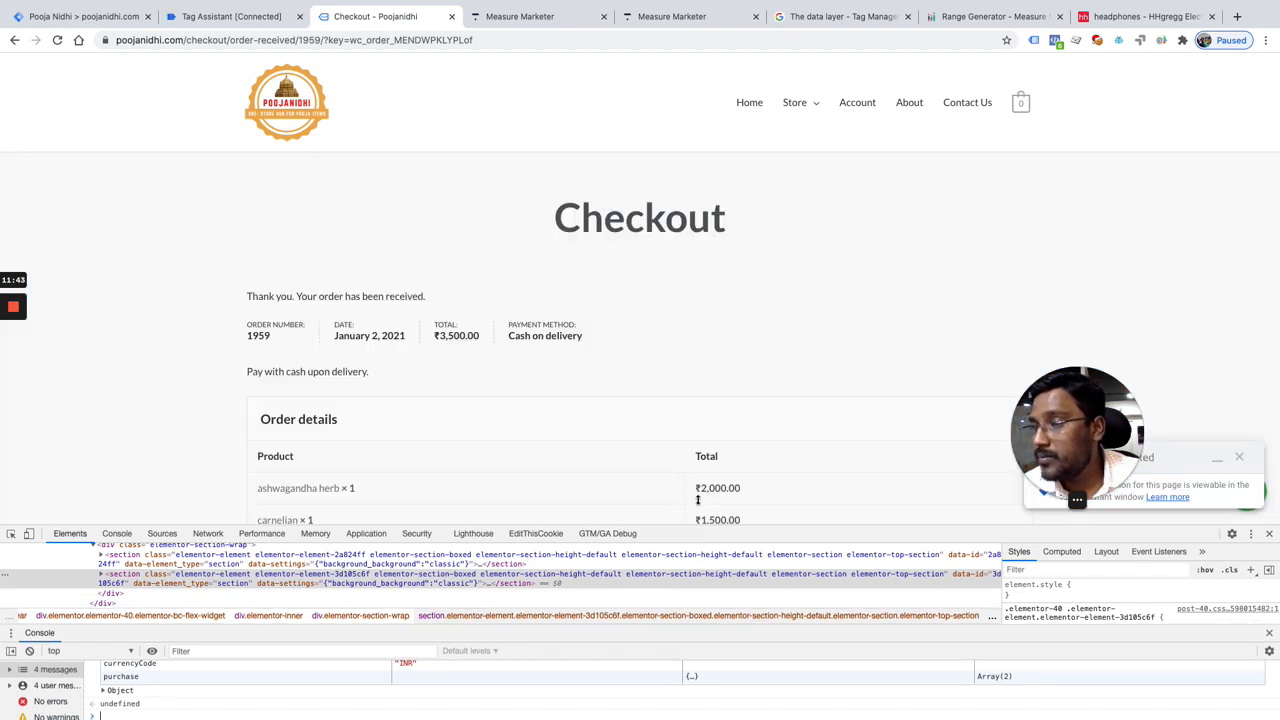
pyautogui.moveTo(698, 500); pyautogui.dragTo(700, 460)
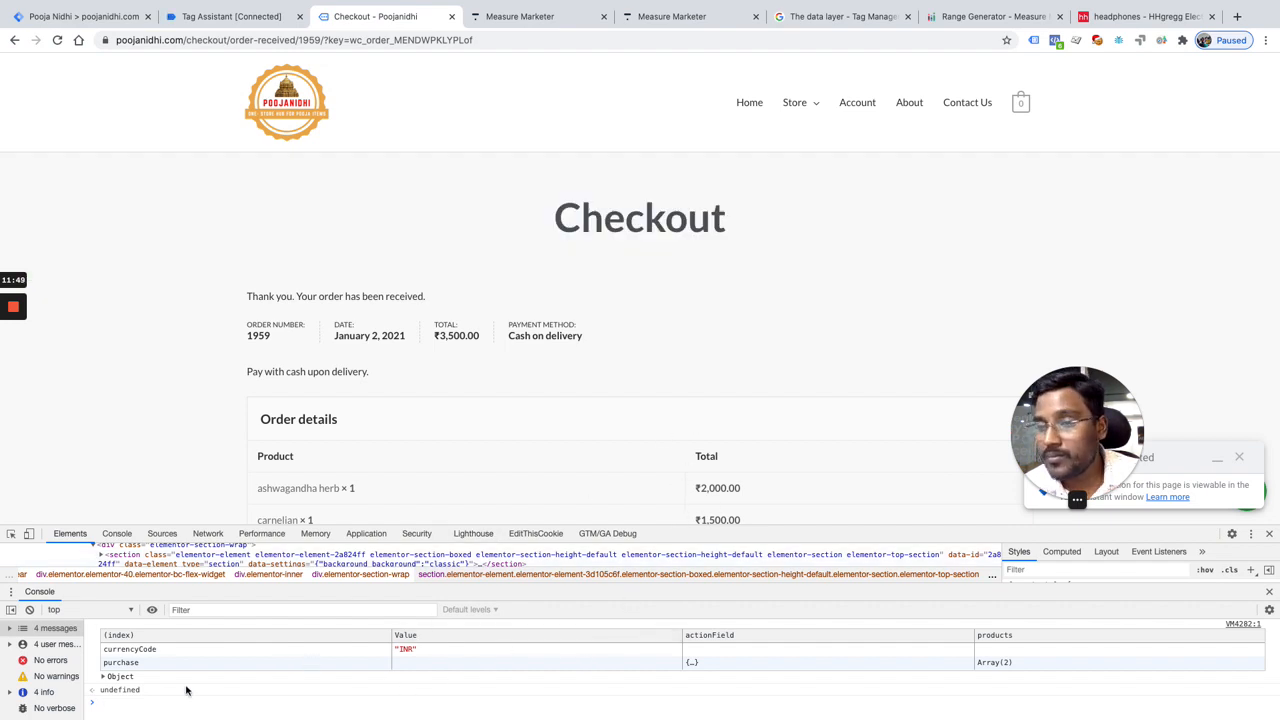
# Step: Extend the last command to console.table(dataLayer[0].ecommerce.purchase) and run it
pyautogui.press('Up')
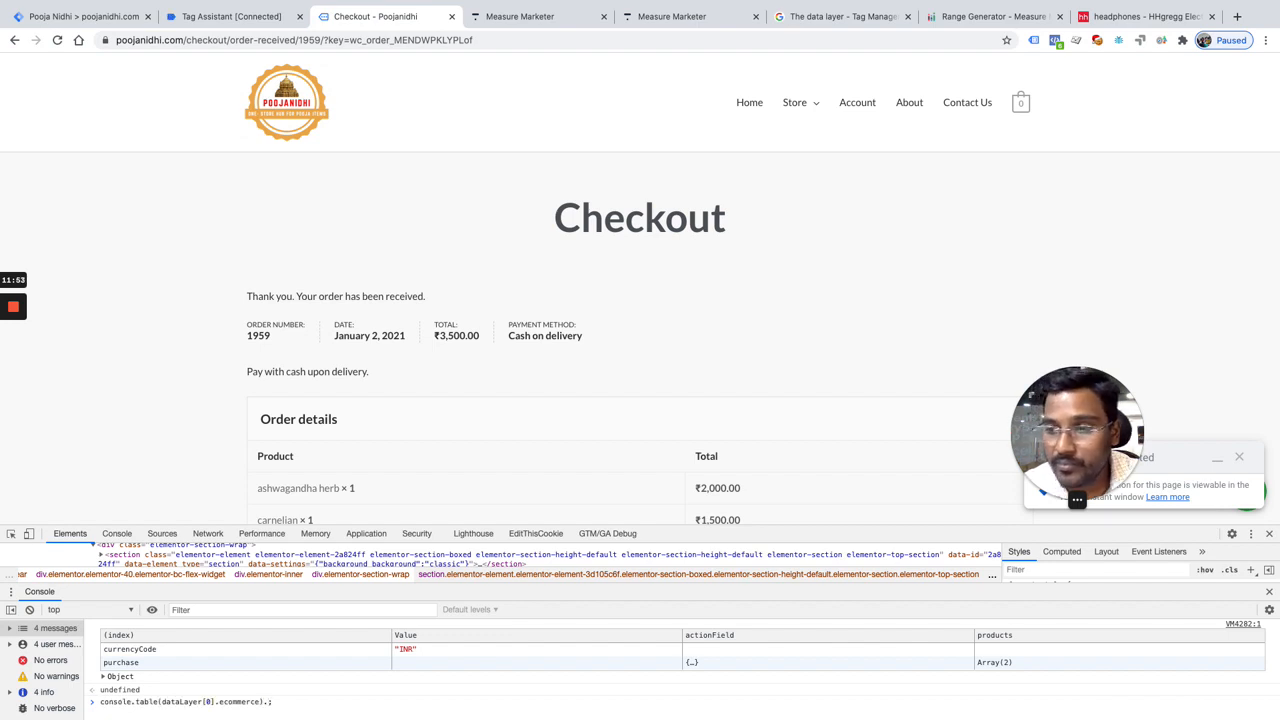
pyautogui.press('BackSpace')
pyautogui.press('Left')
pyautogui.press('Right')
pyautogui.write('.p')
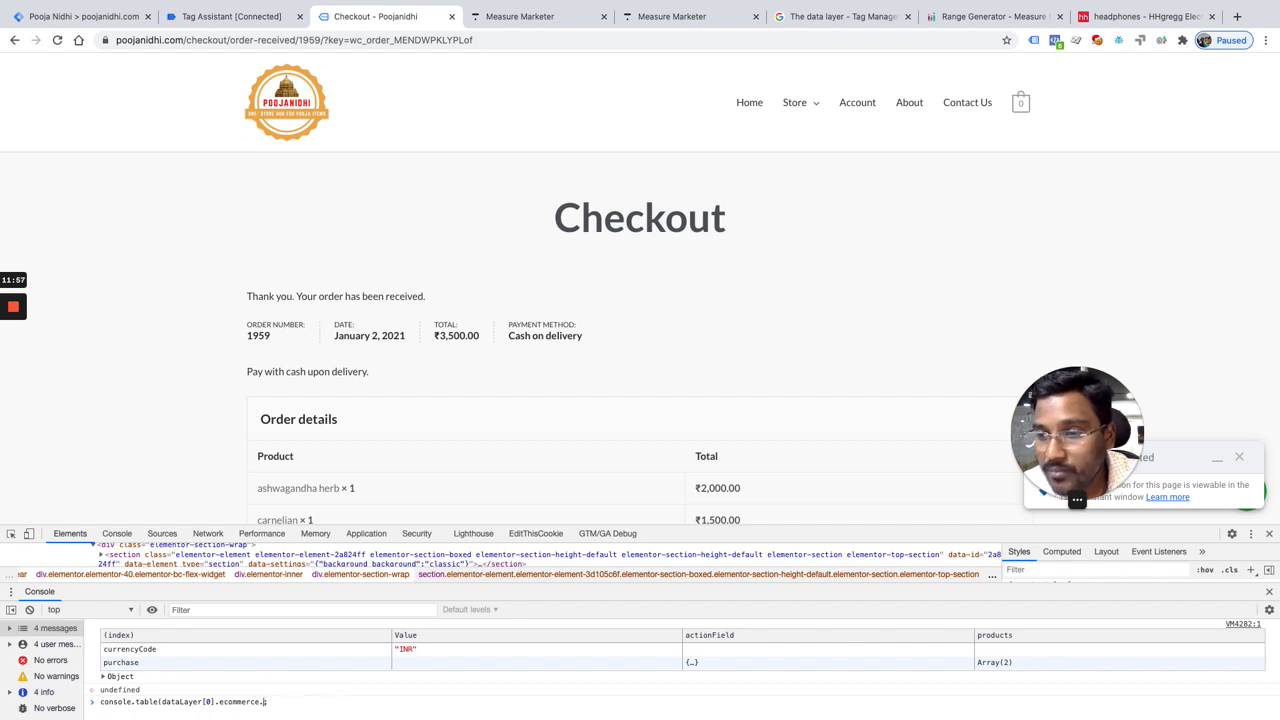
pyautogui.write('urchase);')
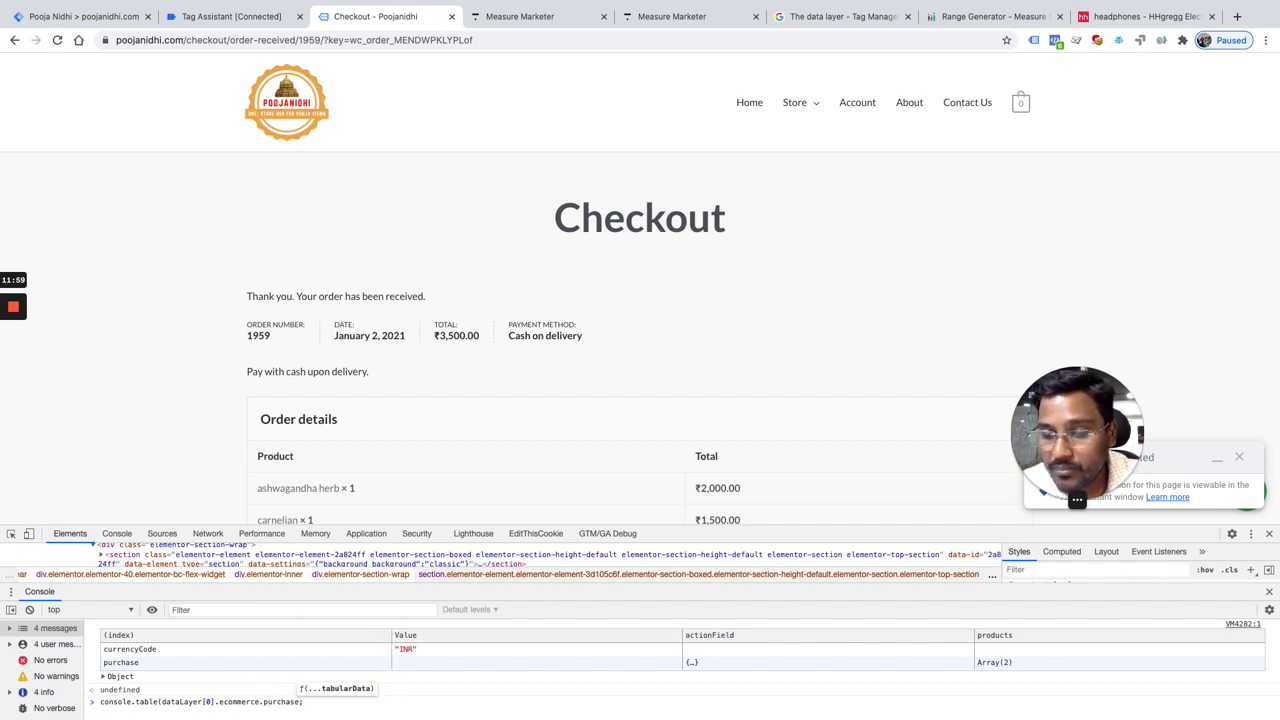
pyautogui.press('Return')
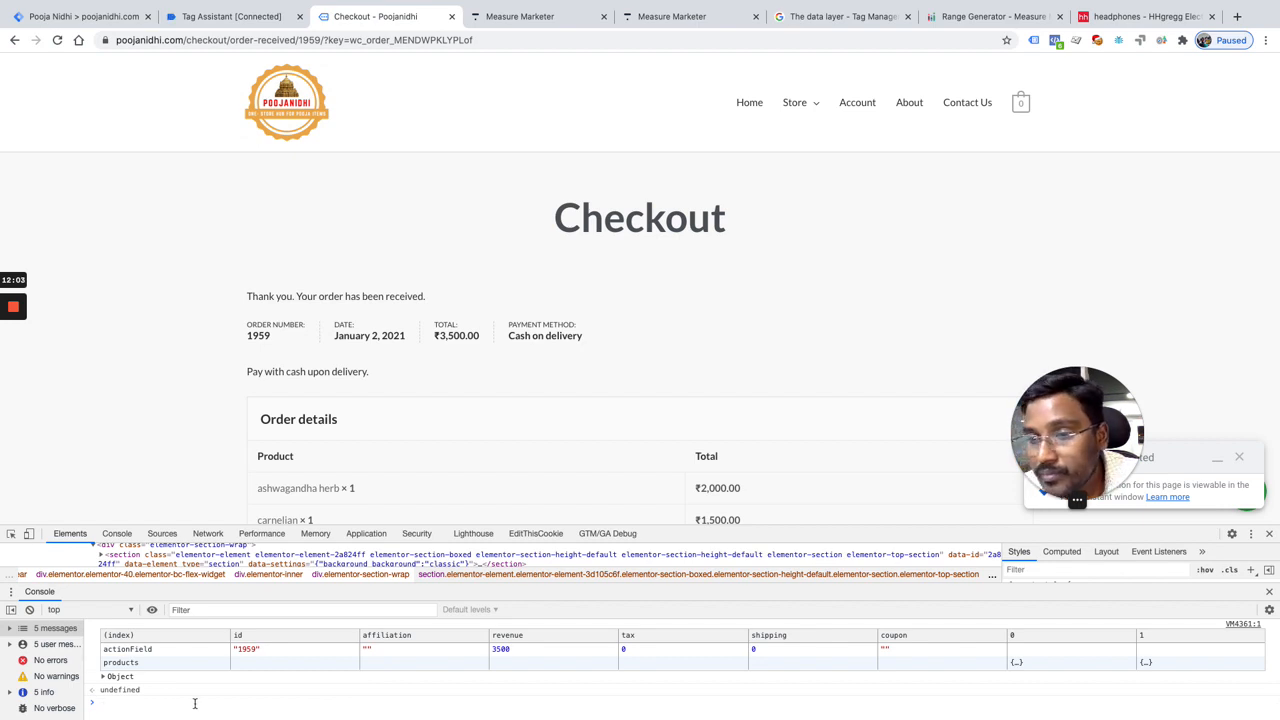
# Step: Extend the command one level deeper to console.table(dataLayer[0].ecommerce.purchase.products); and run it
pyautogui.press('Up')
pyautogui.press('Left')
pyautogui.write('.products')
pyautogui.press('Right')
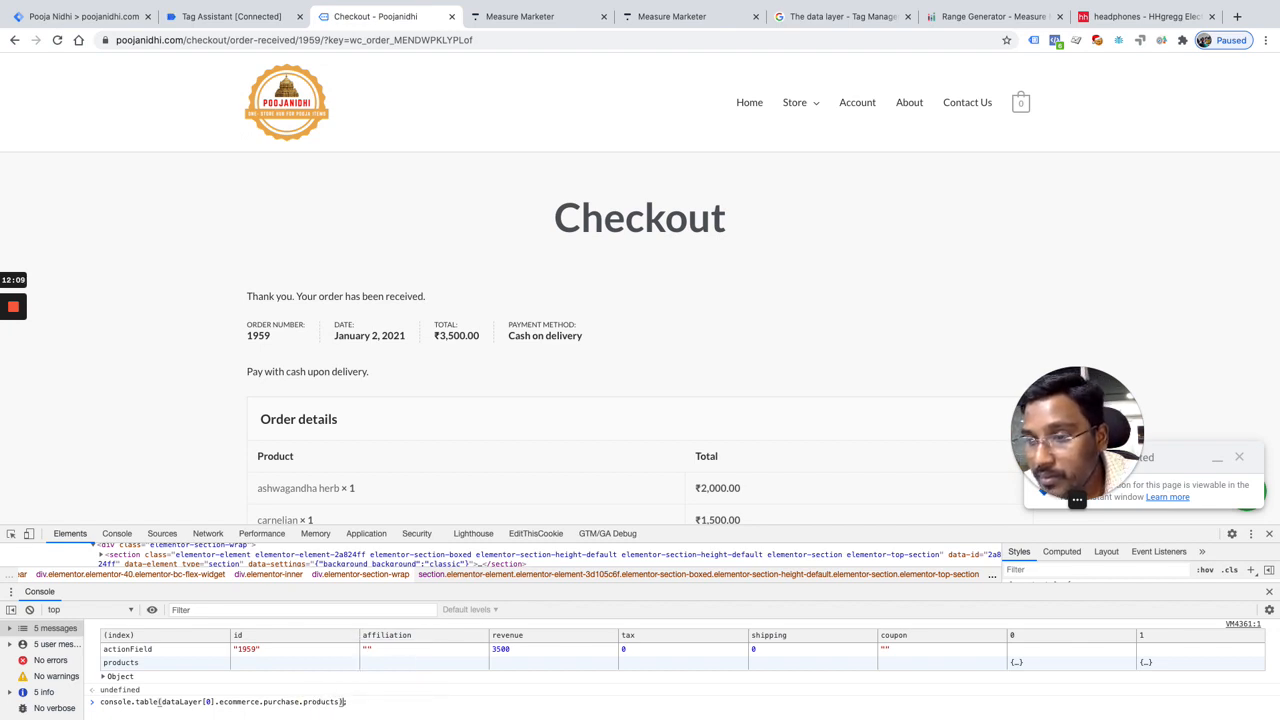
pyautogui.write(';')
pyautogui.press('Return')
# Step: Examine the purchased products table and compare it with the purchase table's actionField and products rows
pyautogui.scroll(1, 173, 705)
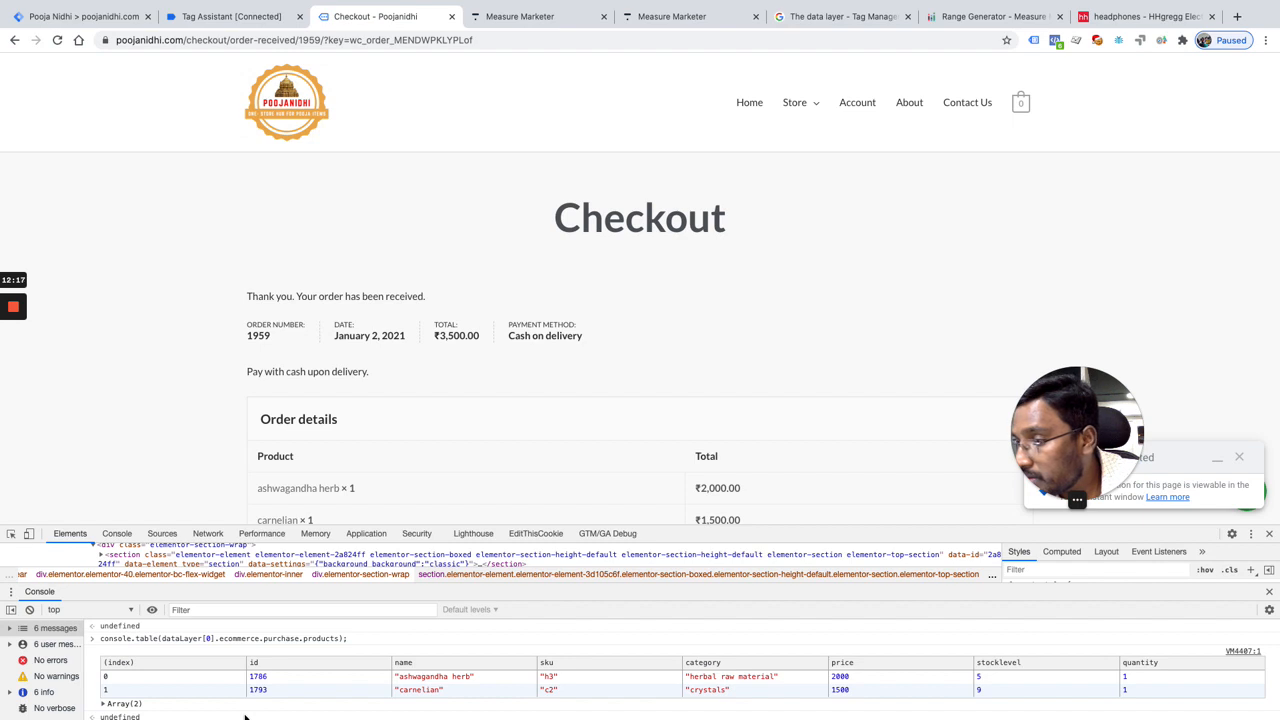
pyautogui.scroll(-1, 245, 716)
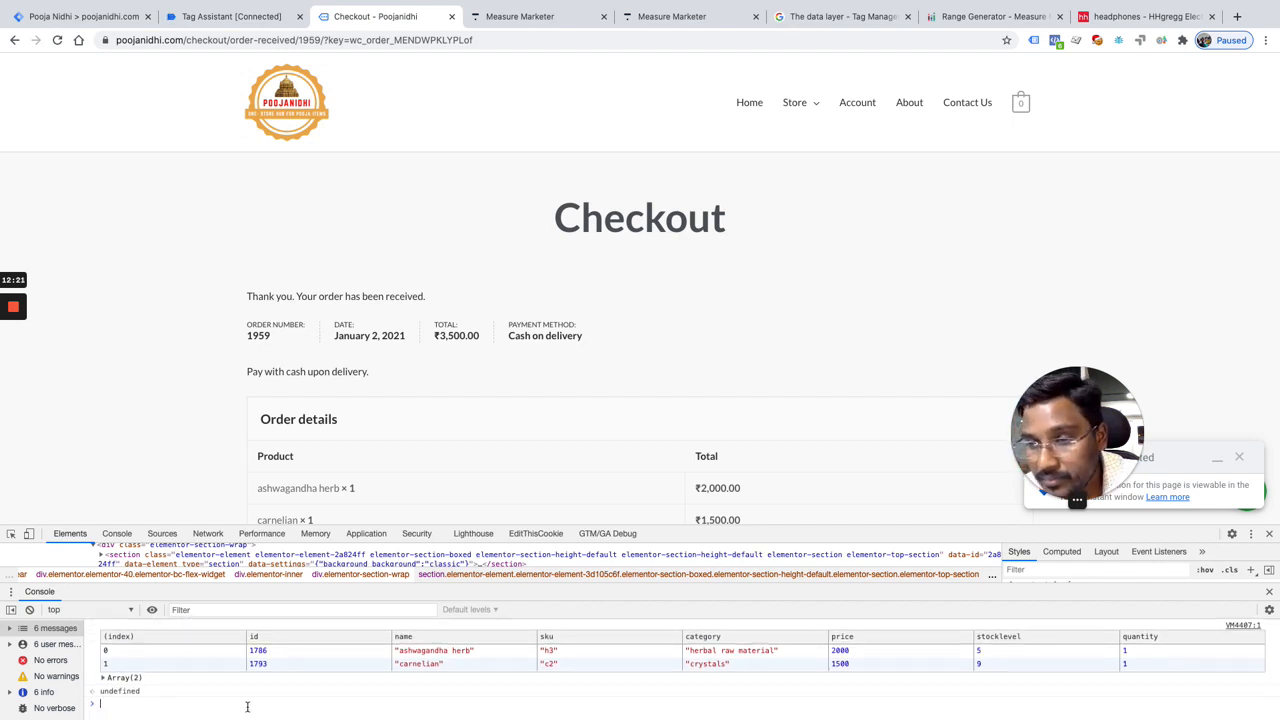
pyautogui.scroll(1, 193, 686)
pyautogui.scroll(3, 193, 686)
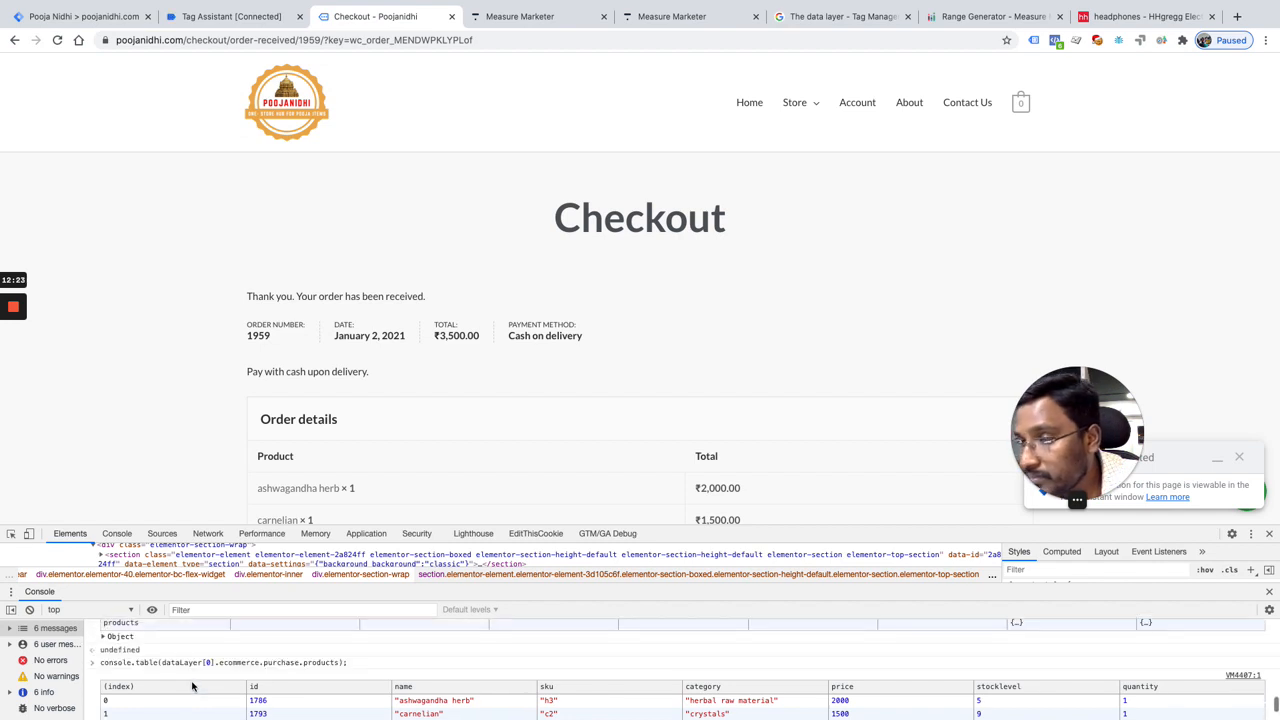
pyautogui.scroll(-4, 193, 686)
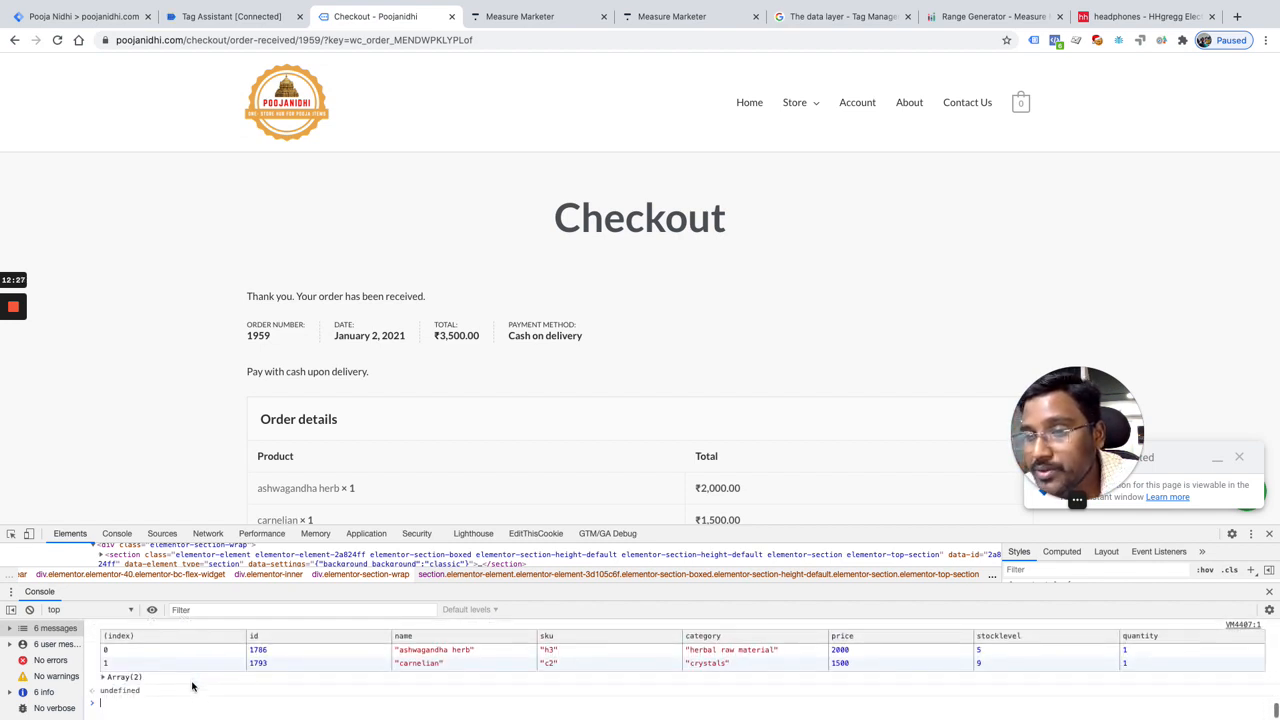
pyautogui.scroll(4, 193, 686)
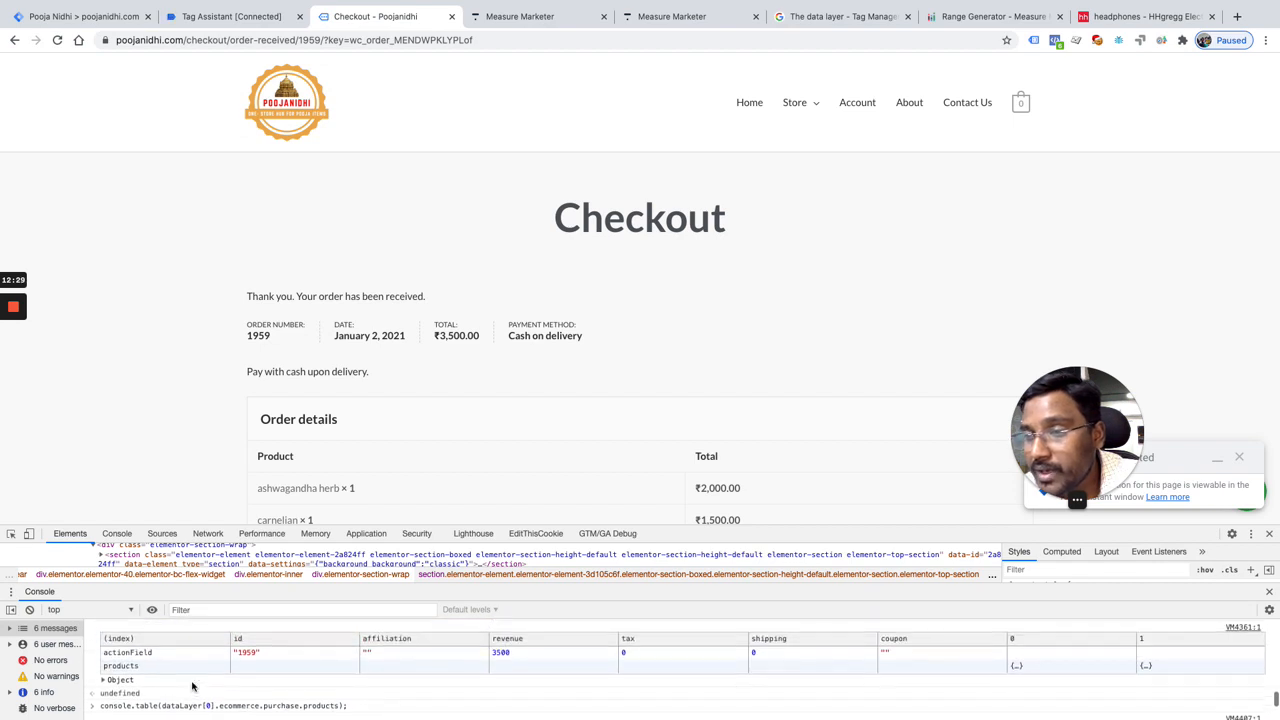
pyautogui.scroll(-4, 193, 686)
pyautogui.scroll(3, 190, 682)
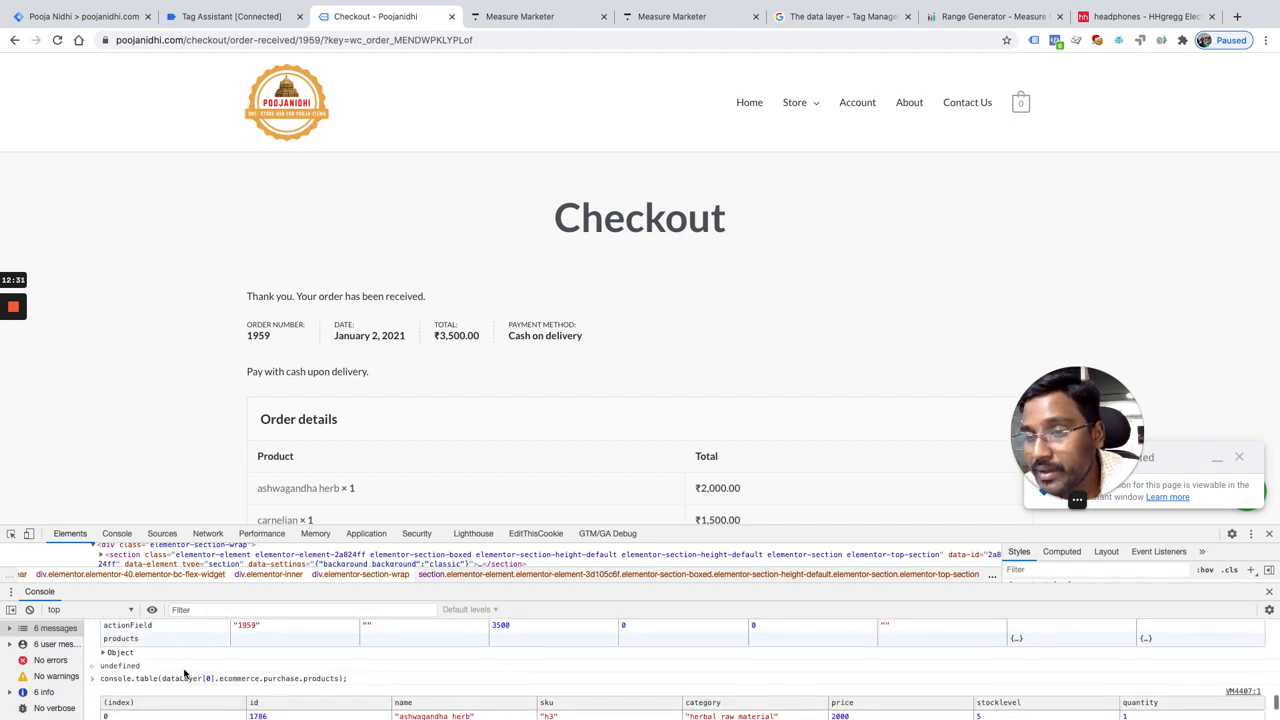
pyautogui.scroll(-3, 515, 650)
# Step: Change the last console command to console.table(dataLayer[0].ecommerce.purchase.actionField.revenue); and run it
pyautogui.click(254, 705)
pyautogui.press('Up')
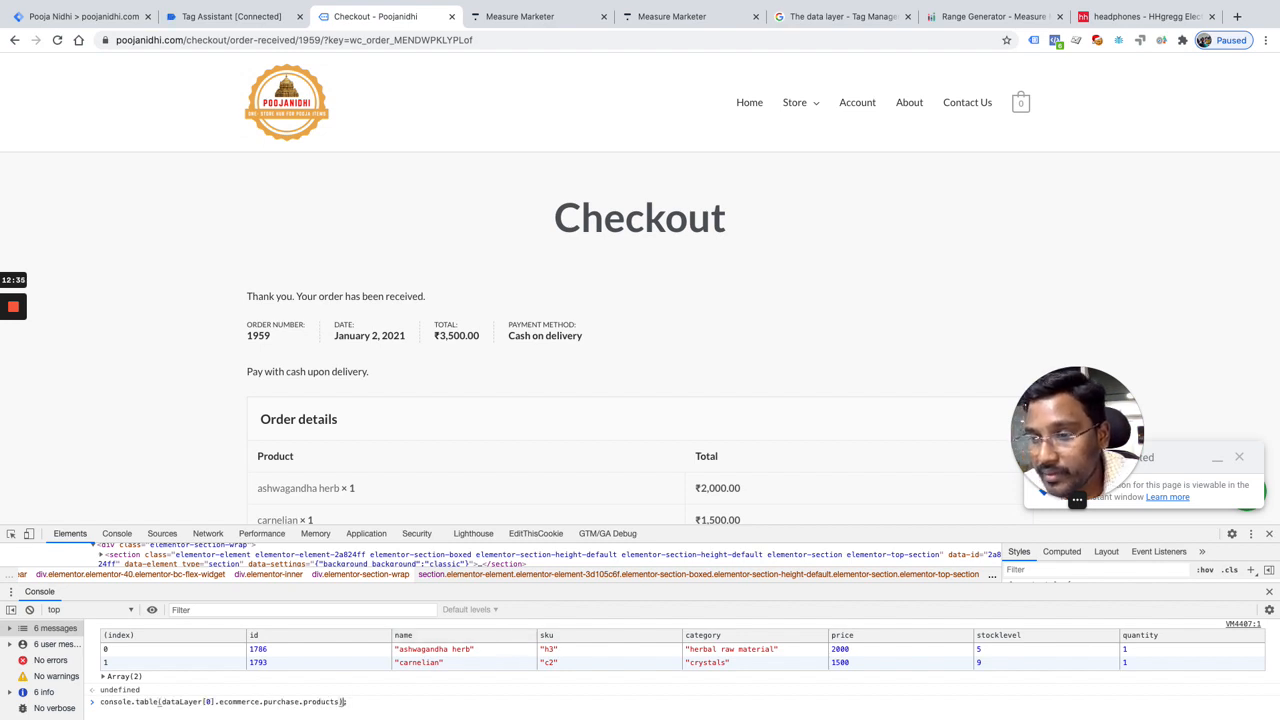
pyautogui.press('Left')
pyautogui.press('BackSpace')
pyautogui.press('BackSpace')
pyautogui.press('BackSpace')
pyautogui.press('BackSpace')
pyautogui.press('BackSpace')
pyautogui.press('BackSpace')
pyautogui.press('BackSpace')
pyautogui.press('BackSpace')
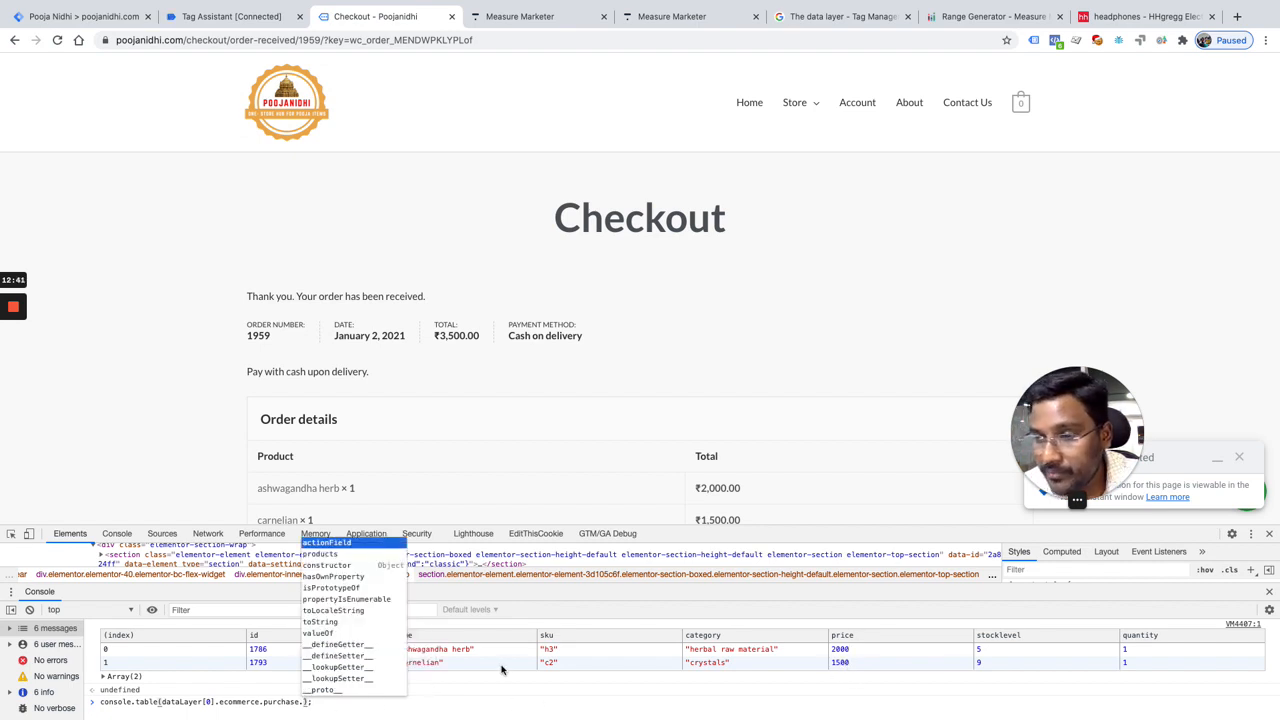
pyautogui.write('action')
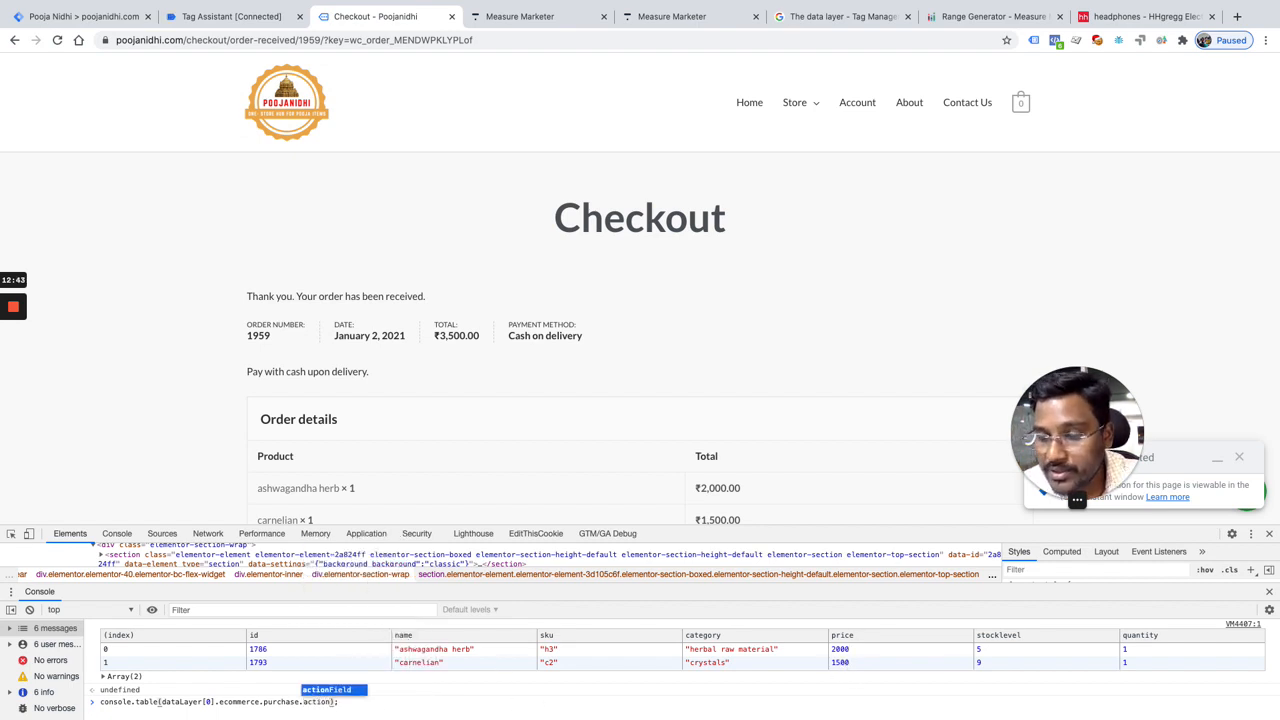
pyautogui.press('Tab')
pyautogui.write('.re')
pyautogui.press('Tab')
pyautogui.press('Return')
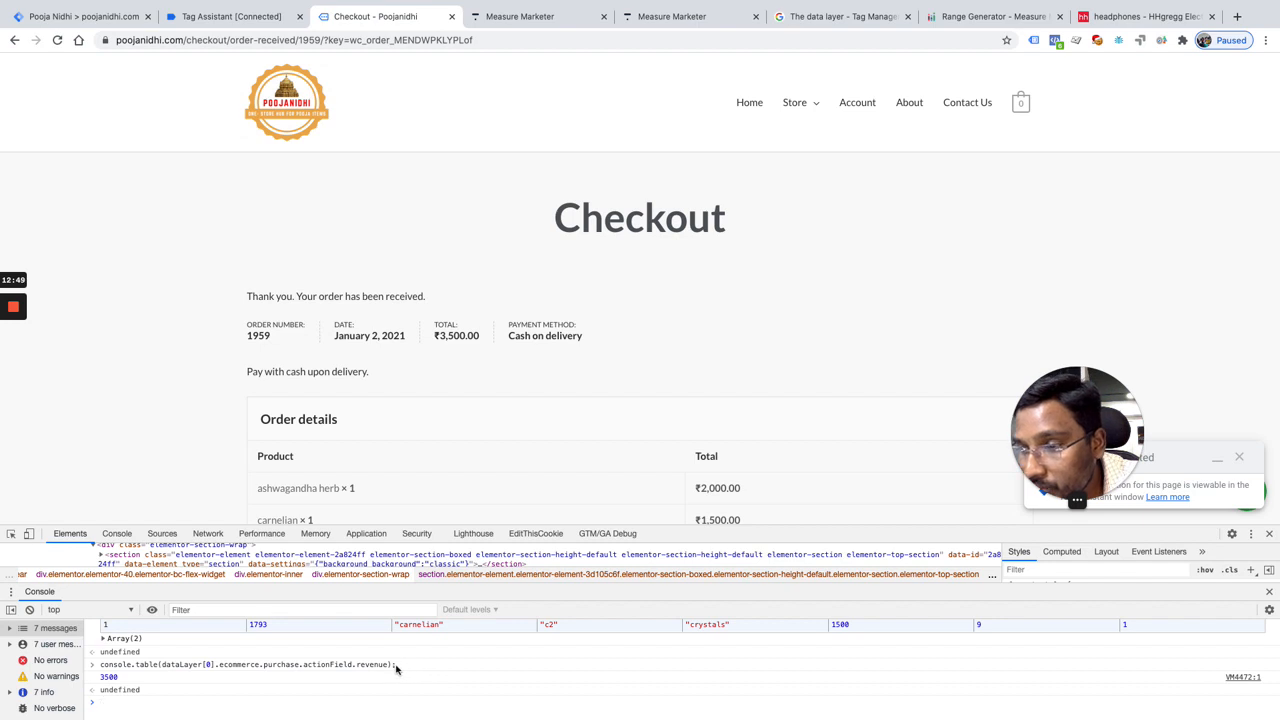
# Step: Copy the path ecommerce.purchase.actionField.revenue from the executed command and switch to the Tag Manager workspace
pyautogui.moveTo(390, 668); pyautogui.dragTo(222, 672)
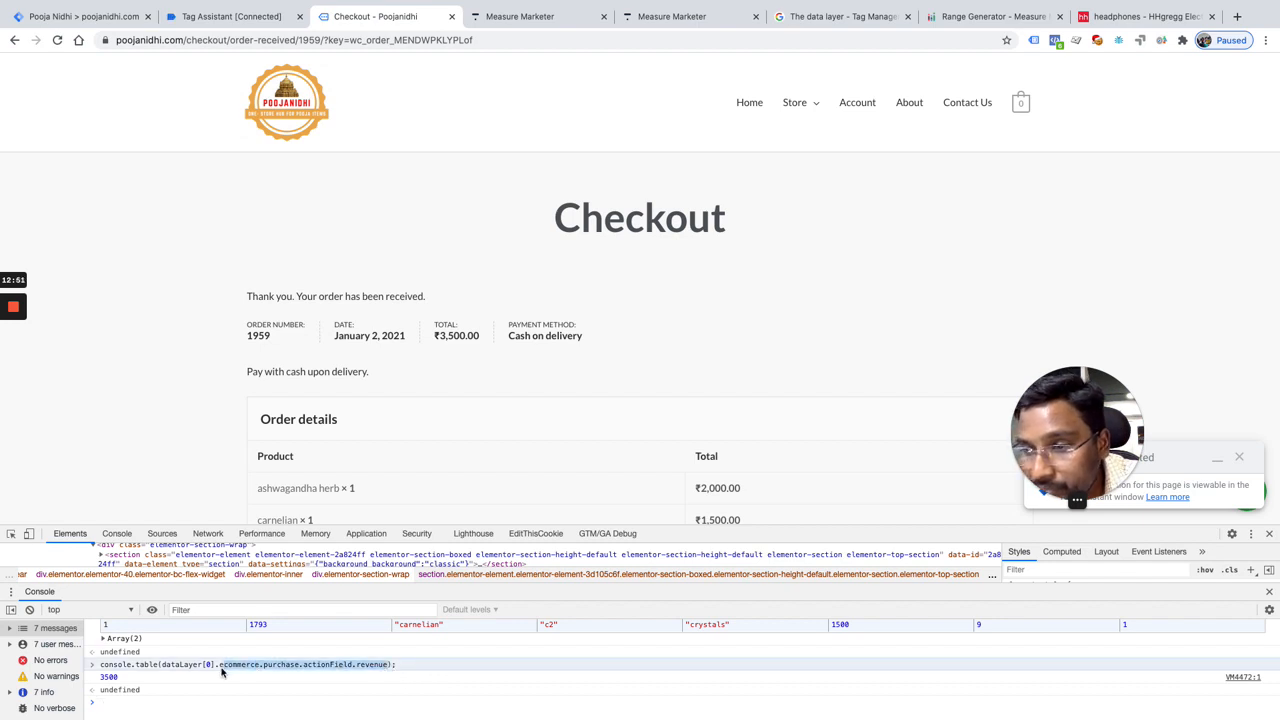
pyautogui.click(72, 18)
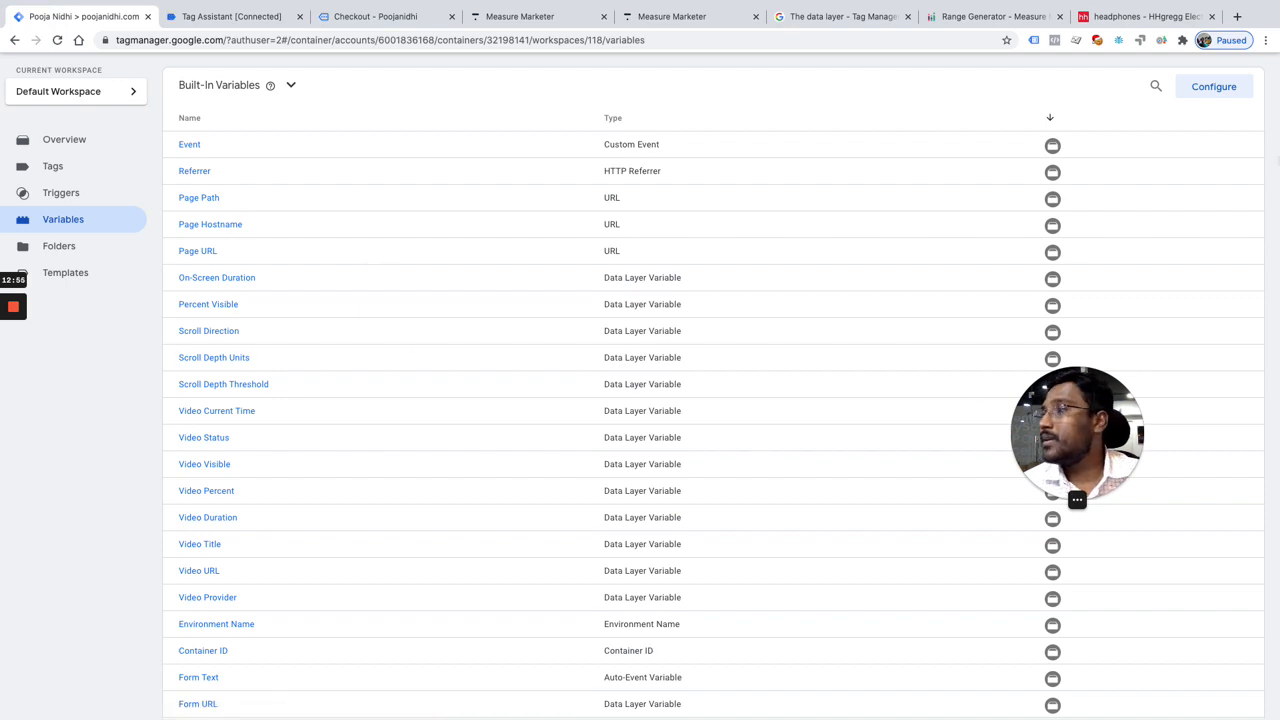
pyautogui.click(1206, 96)
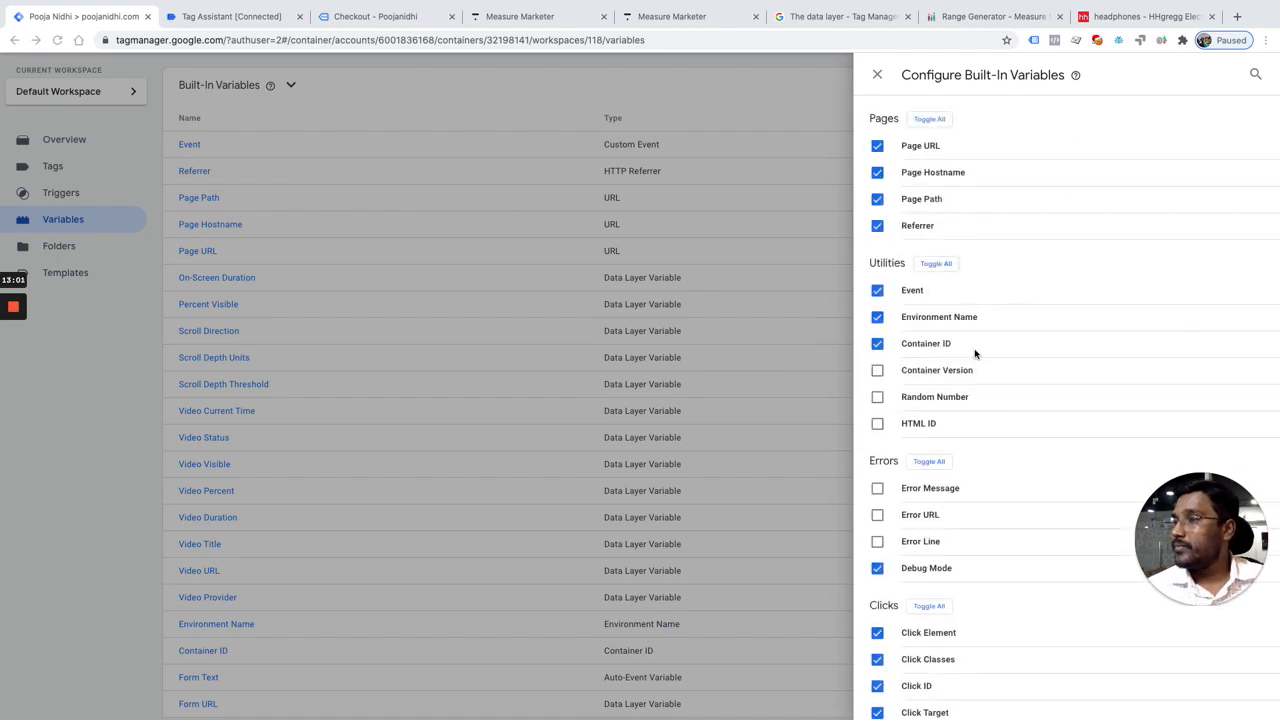
pyautogui.scroll(-2, 978, 408)
pyautogui.scroll(1, 978, 408)
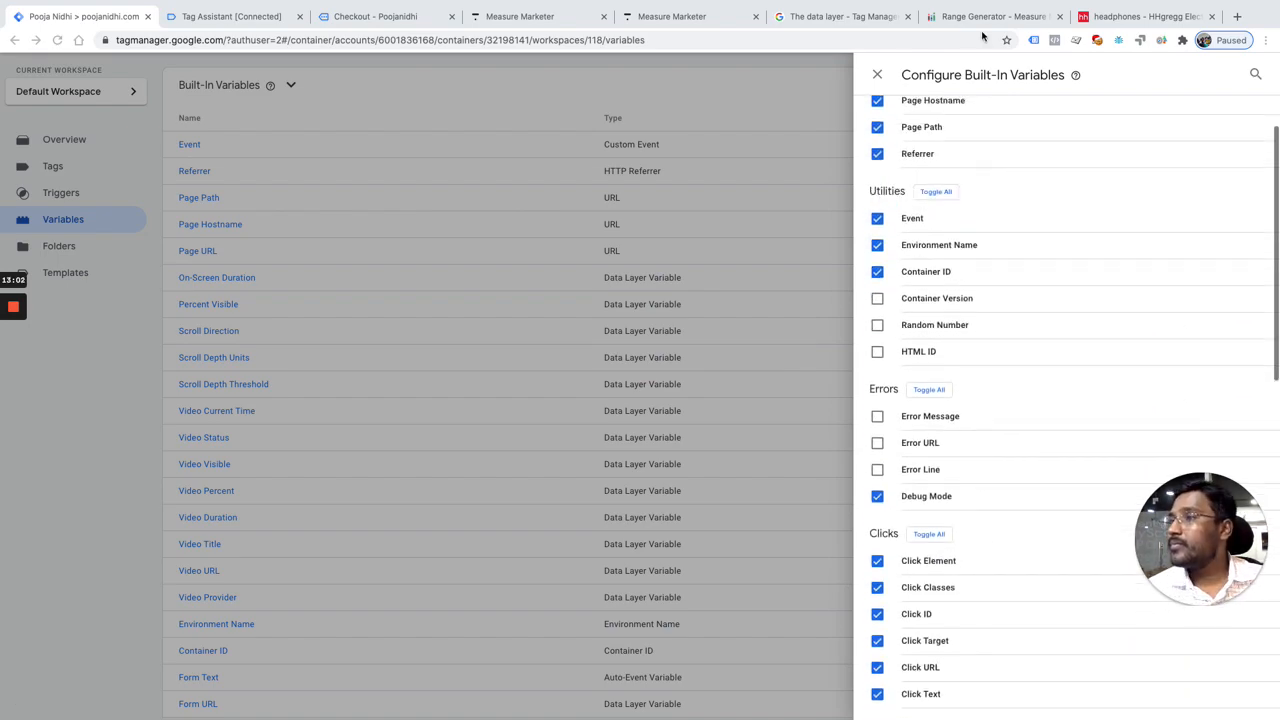
pyautogui.click(877, 75)
pyautogui.scroll(-8, 930, 417)
pyautogui.scroll(2, 1000, 360)
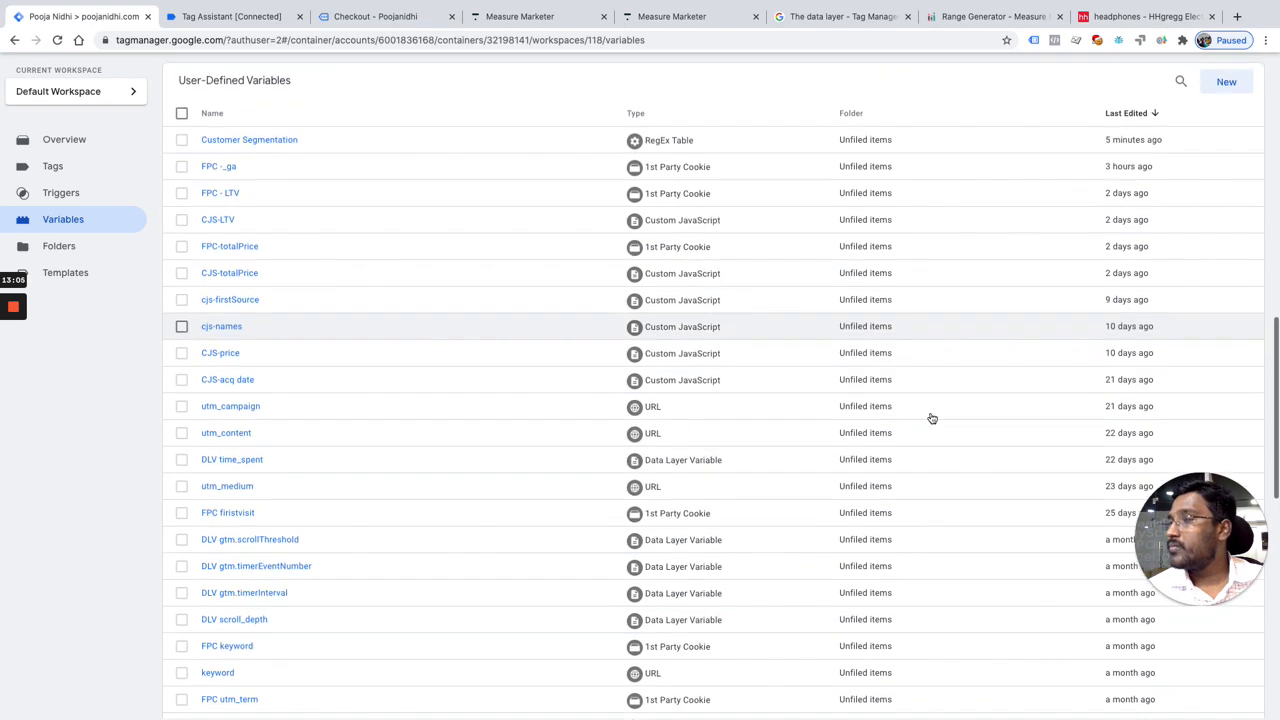
pyautogui.click(1222, 133)
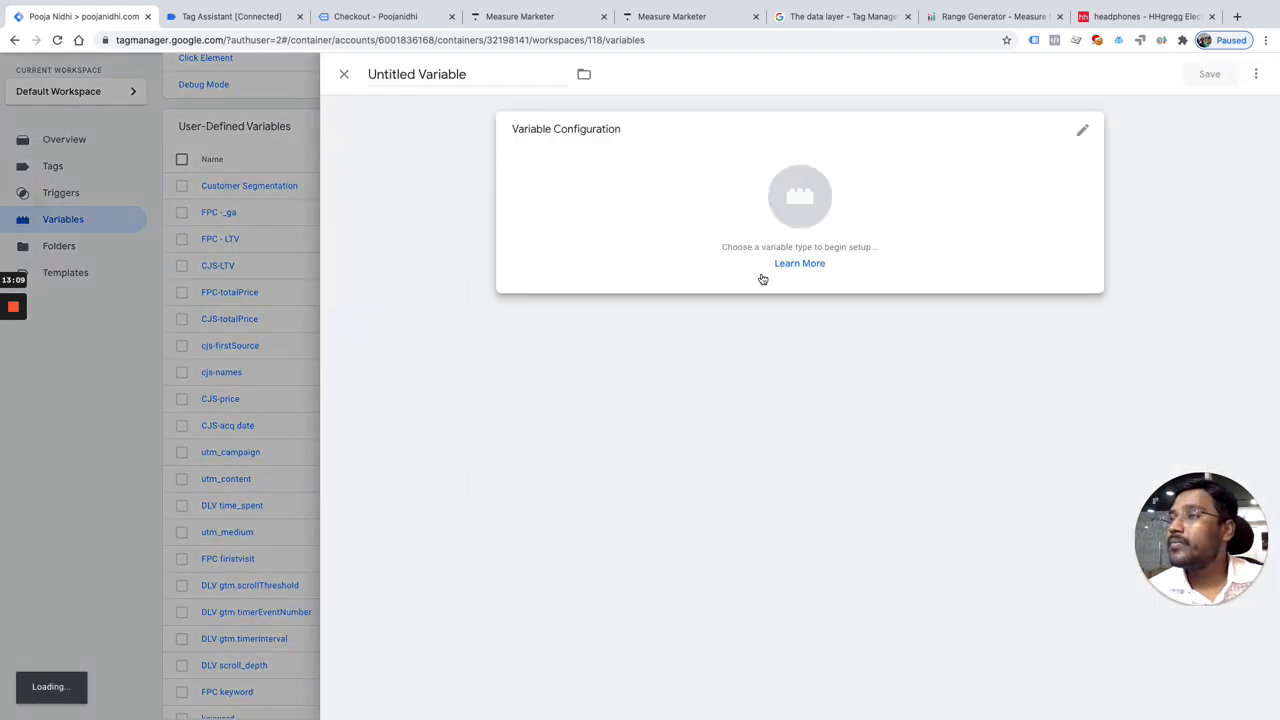
pyautogui.click(780, 212)
pyautogui.scroll(-5, 900, 418)
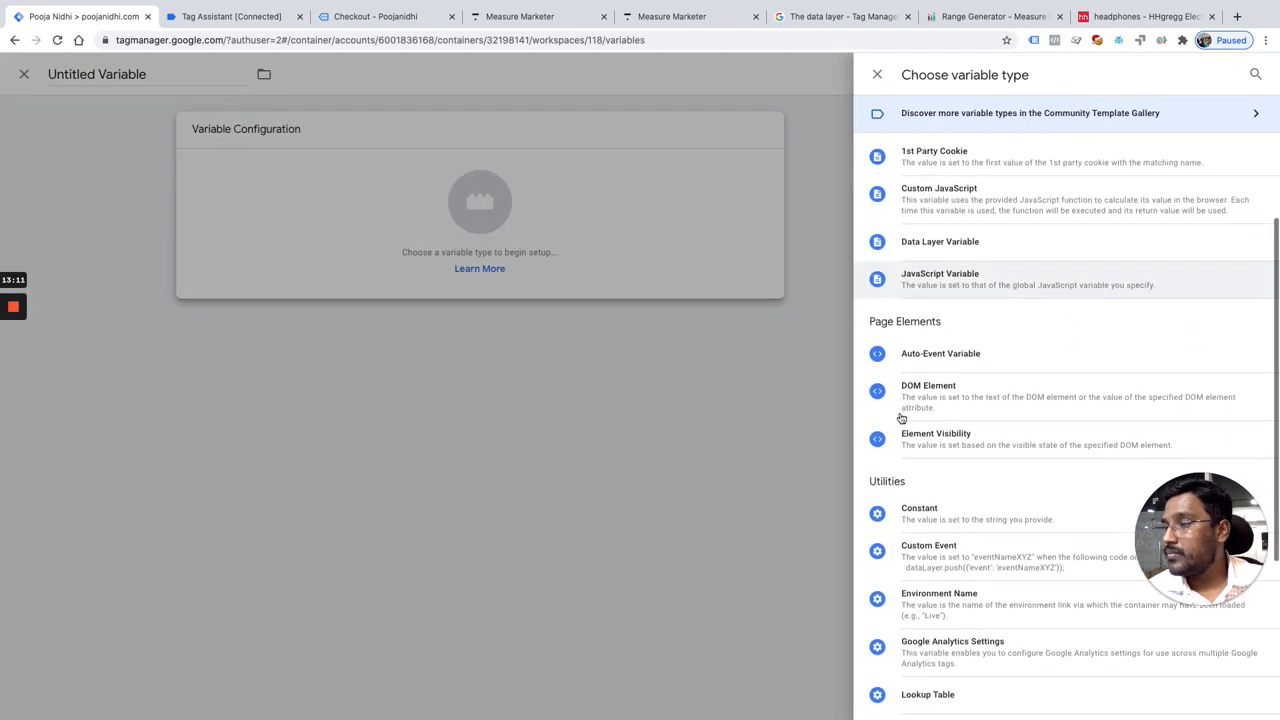
pyautogui.scroll(3, 940, 563)
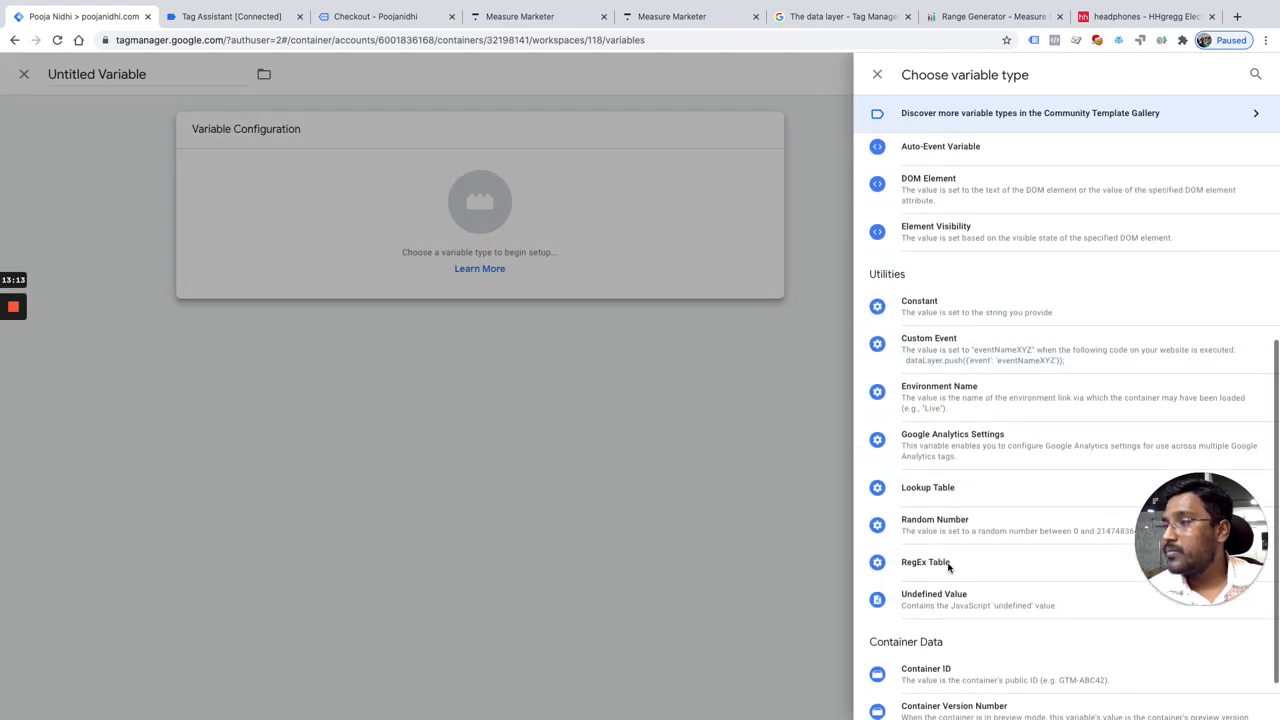
pyautogui.scroll(2, 1020, 305)
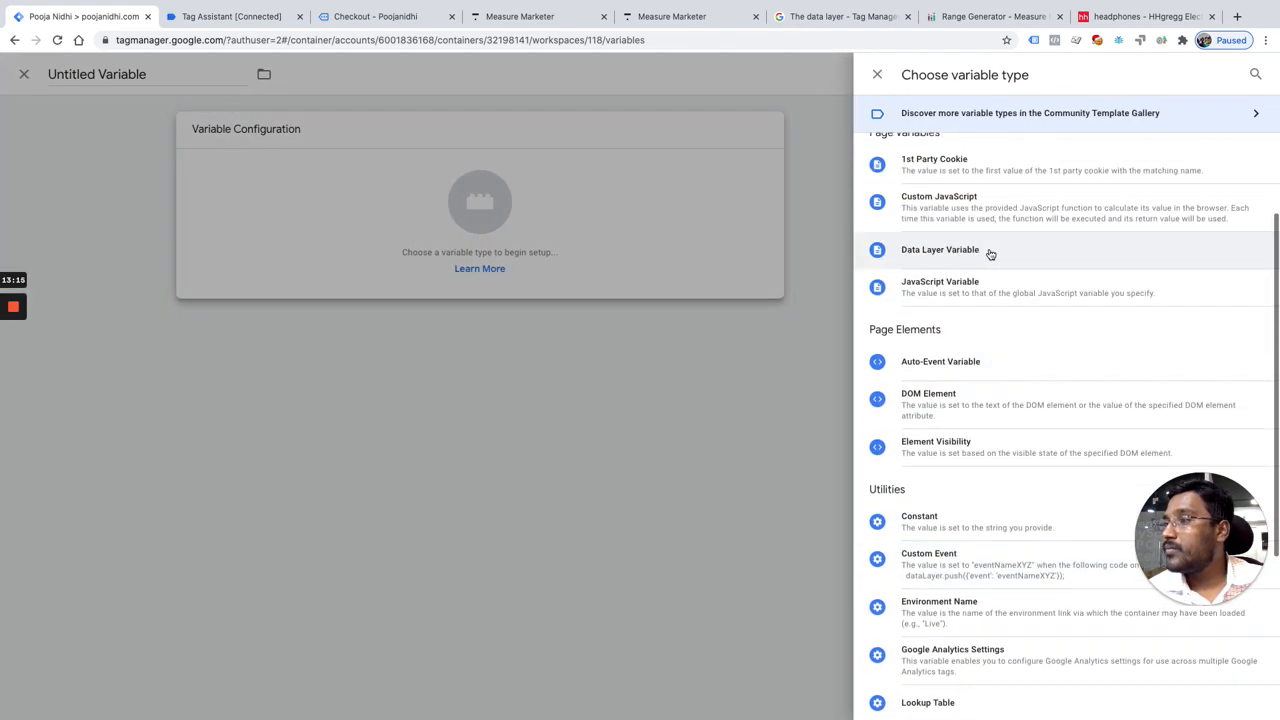
pyautogui.click(989, 251)
pyautogui.press('Escape')
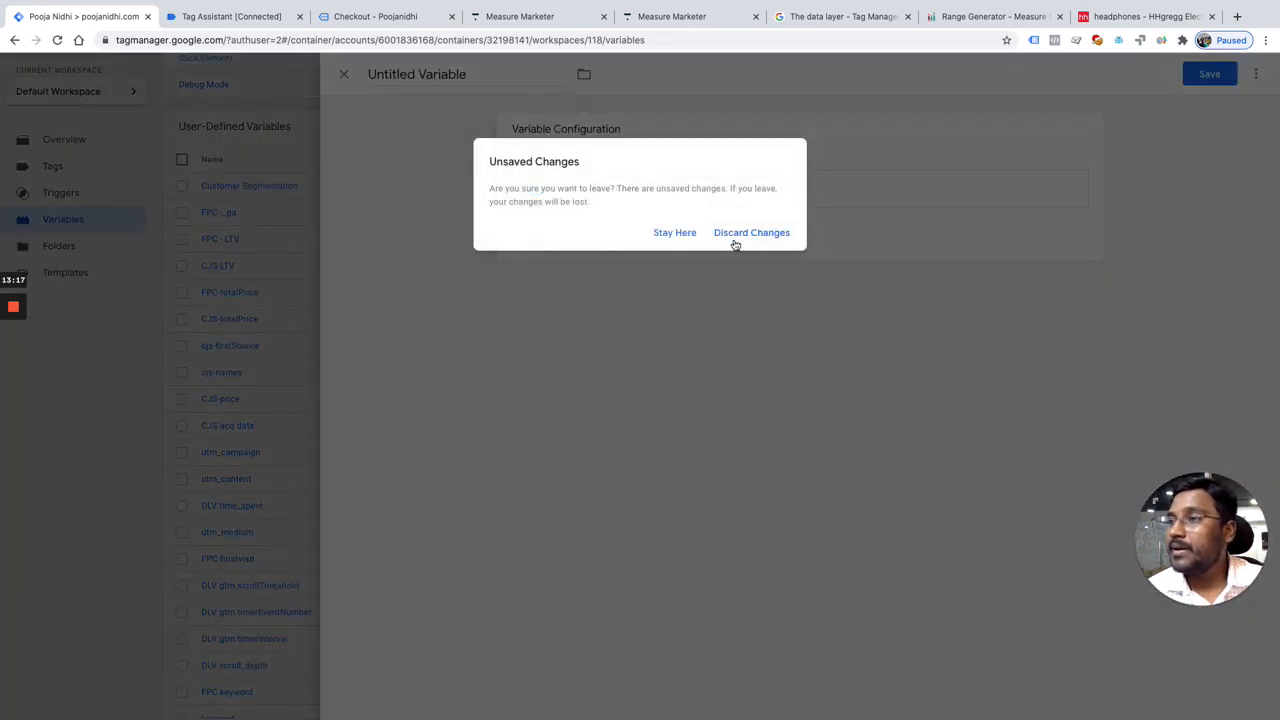
pyautogui.click(750, 232)
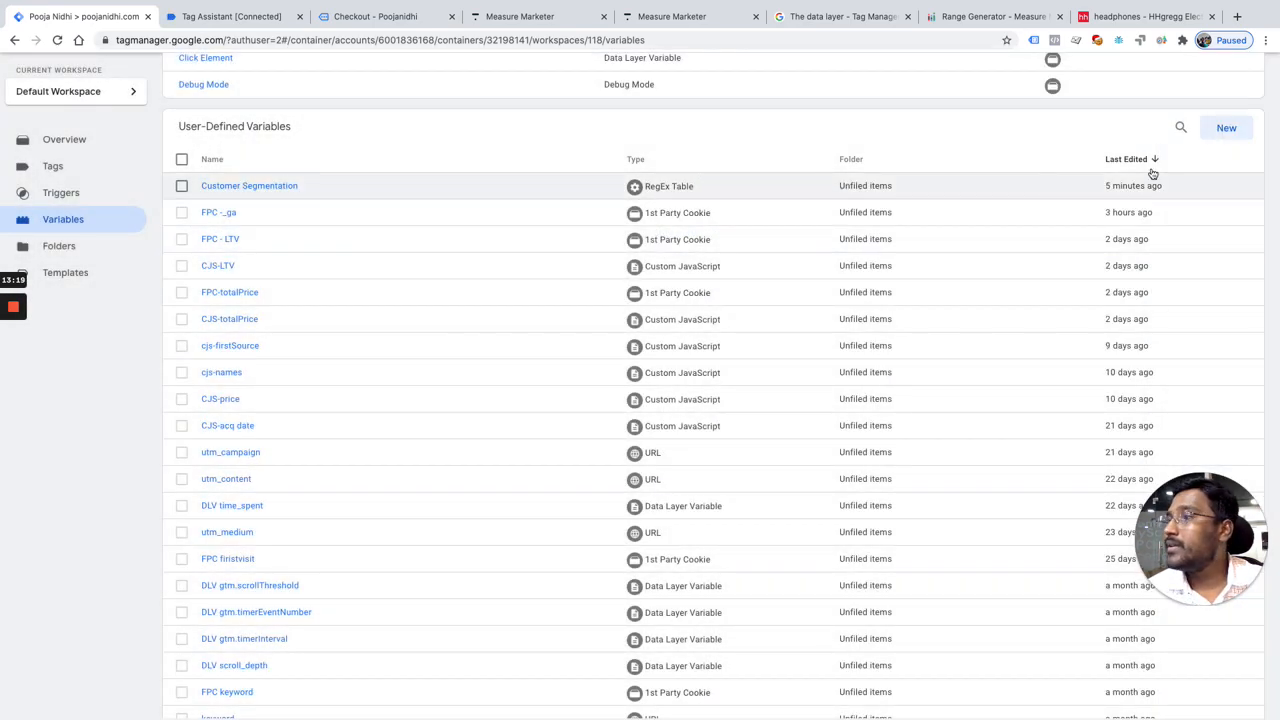
# Step: Create a user-defined variable of type Data Layer Variable with the data layer variable name ecommerce.purchase.actionField.revenue
pyautogui.click(1226, 128)
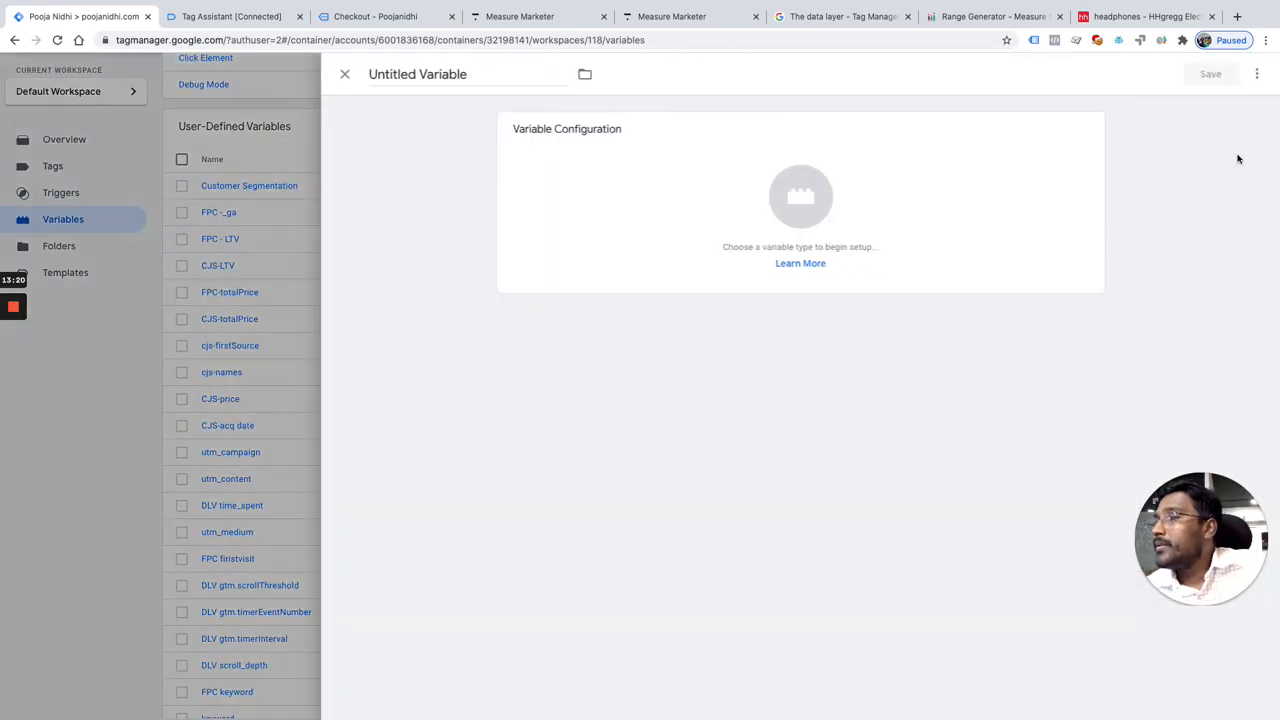
pyautogui.click(829, 200)
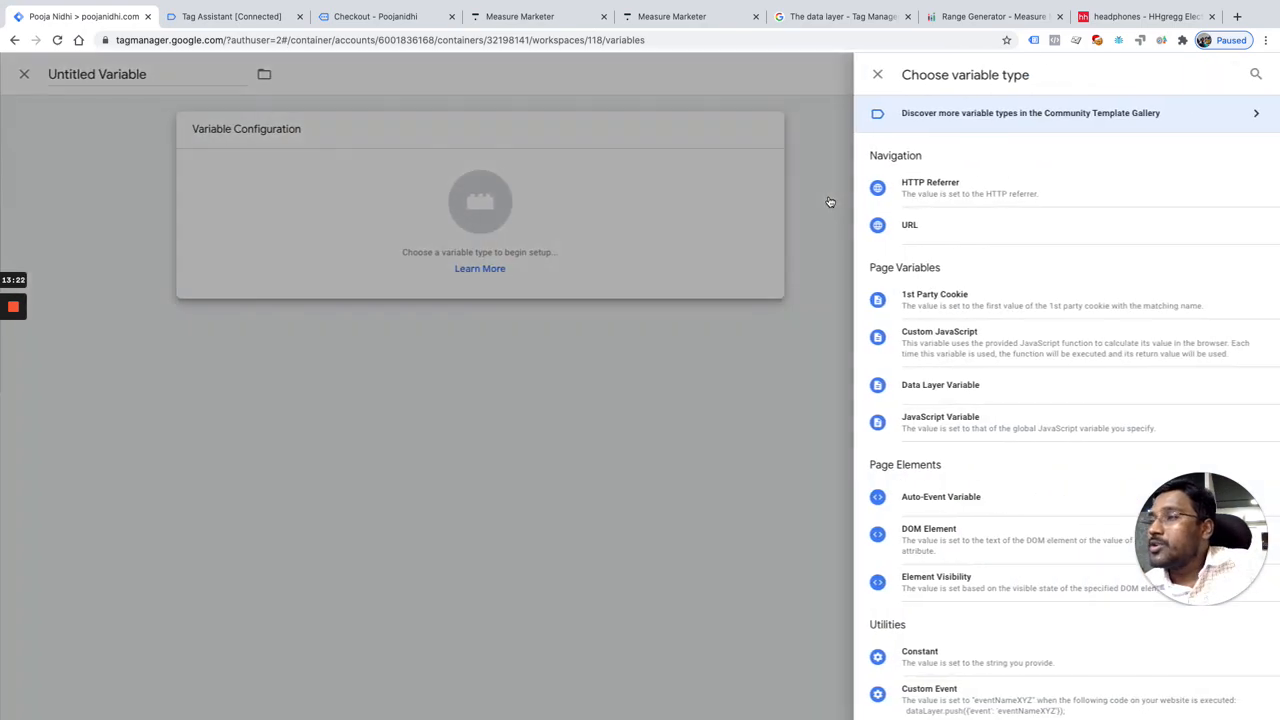
pyautogui.click(988, 387)
pyautogui.click(663, 270)
pyautogui.write('ecommerce.purchase.actionField.revenue')
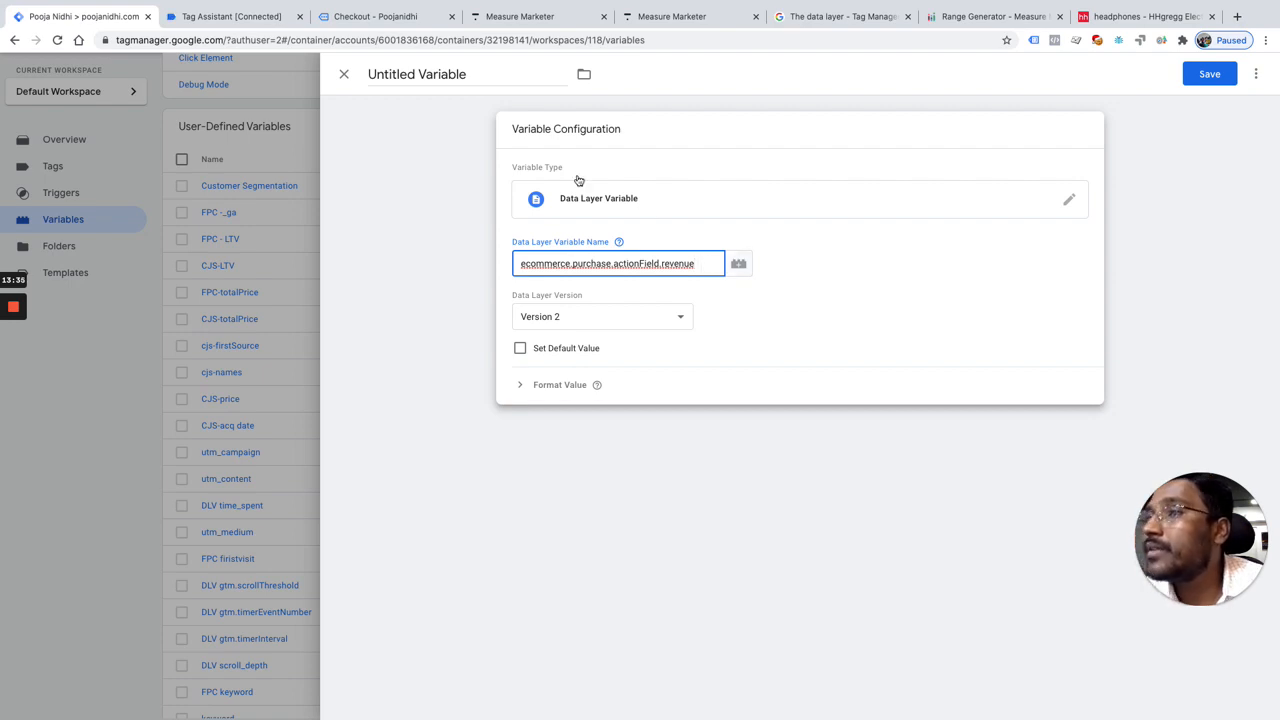
# Step: Name the new variable DLV - Revenue and save it
pyautogui.click(490, 76)
pyautogui.write('Revenue')
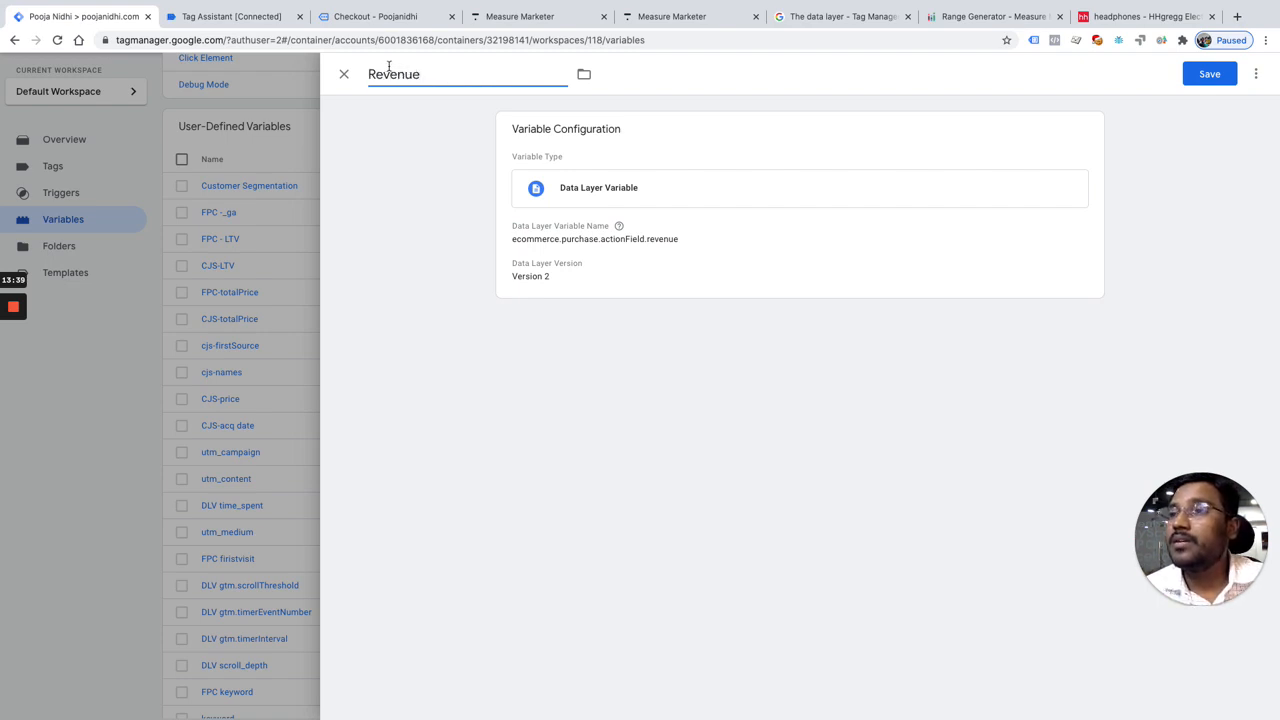
pyautogui.write('DLV -')
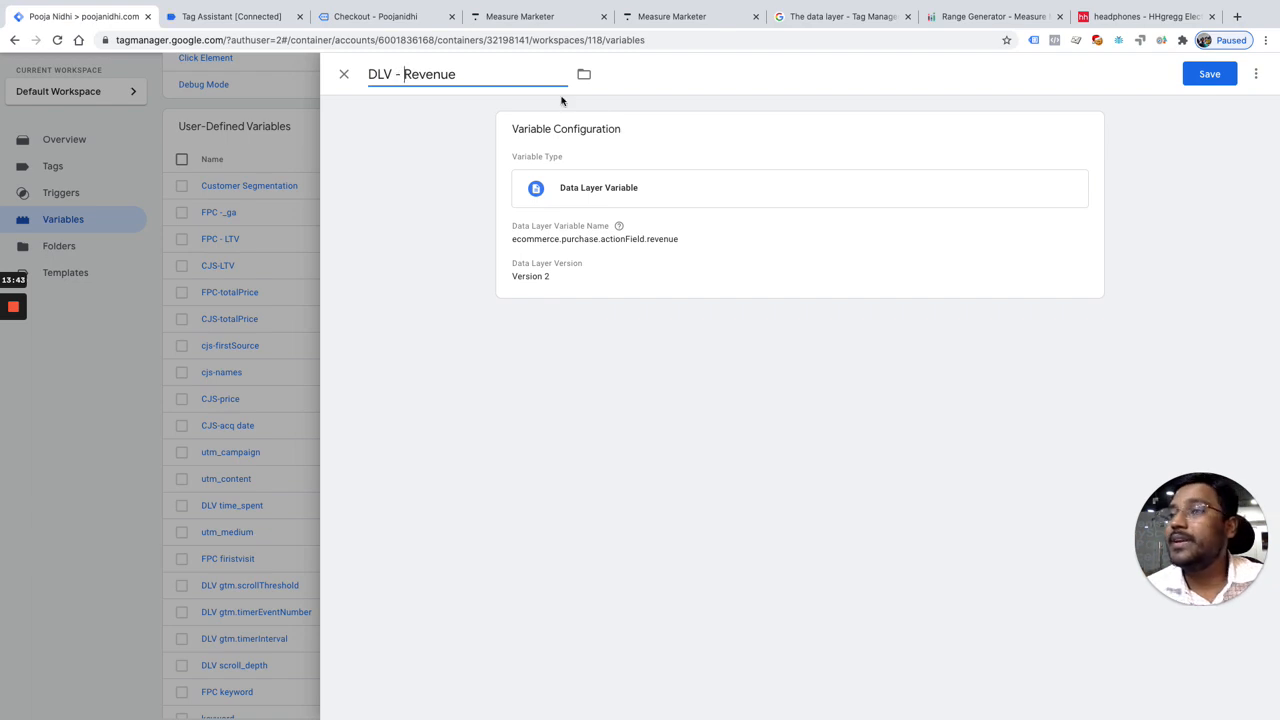
pyautogui.click(1201, 74)
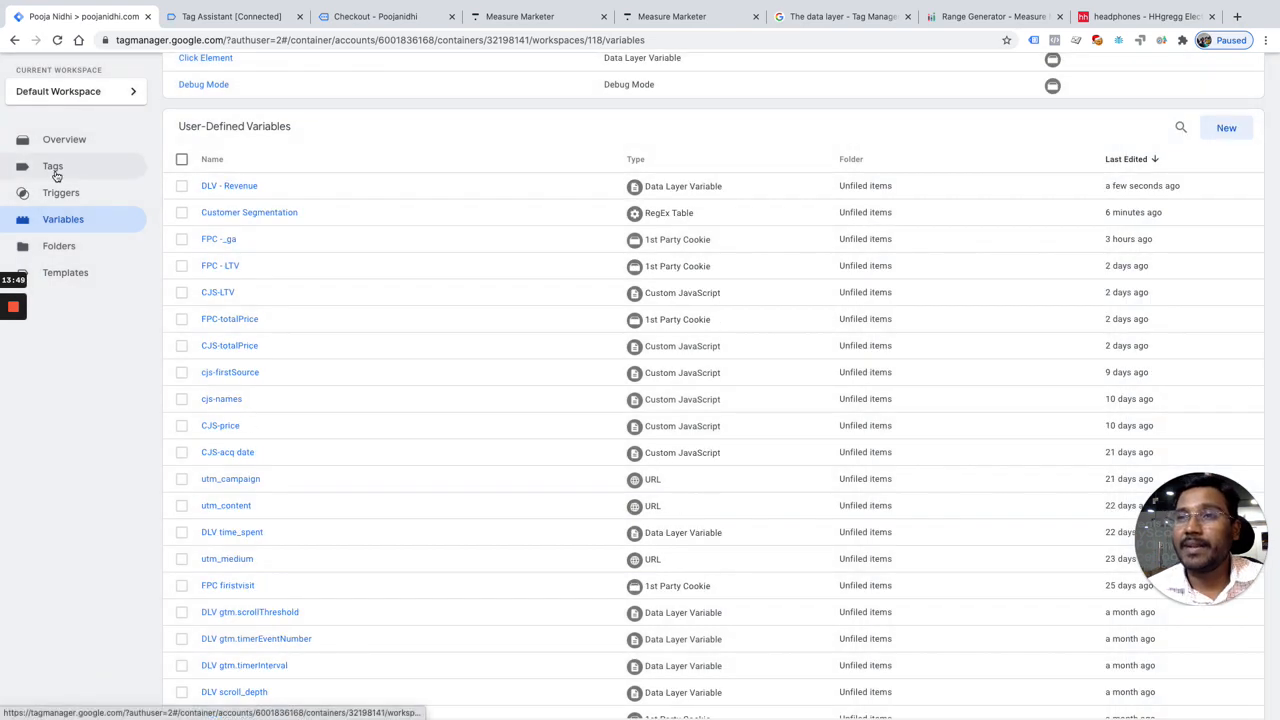
# Step: Set the input variable of the Customer Segmentation RegEx Table to {{DLV - Revenue}} and save the variable
pyautogui.click(272, 216)
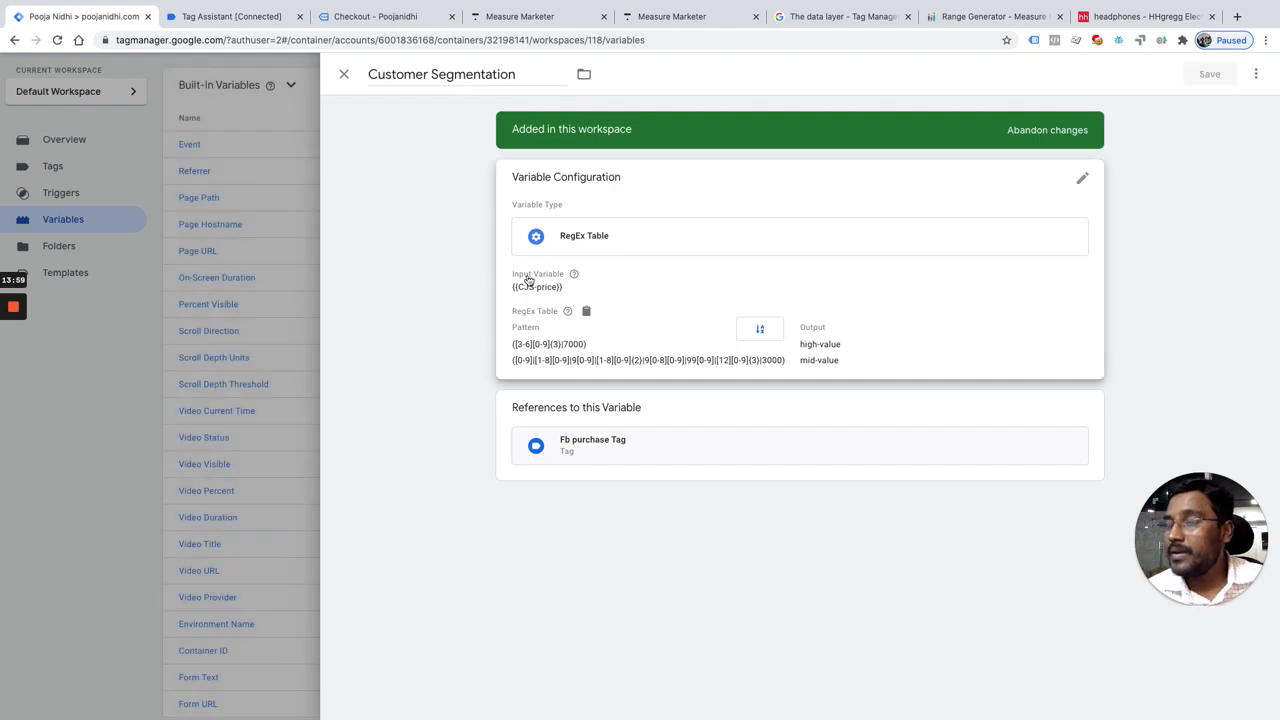
pyautogui.click(528, 281)
pyautogui.click(558, 318)
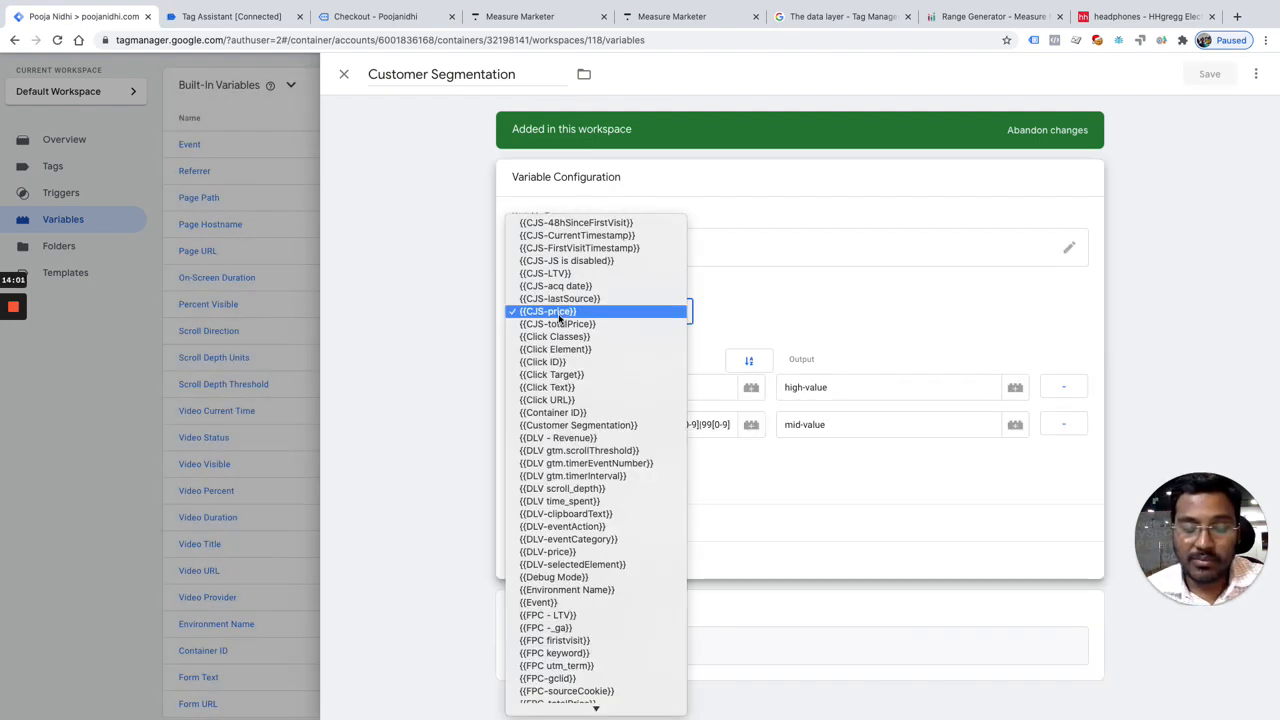
pyautogui.scroll(-10, 560, 318)
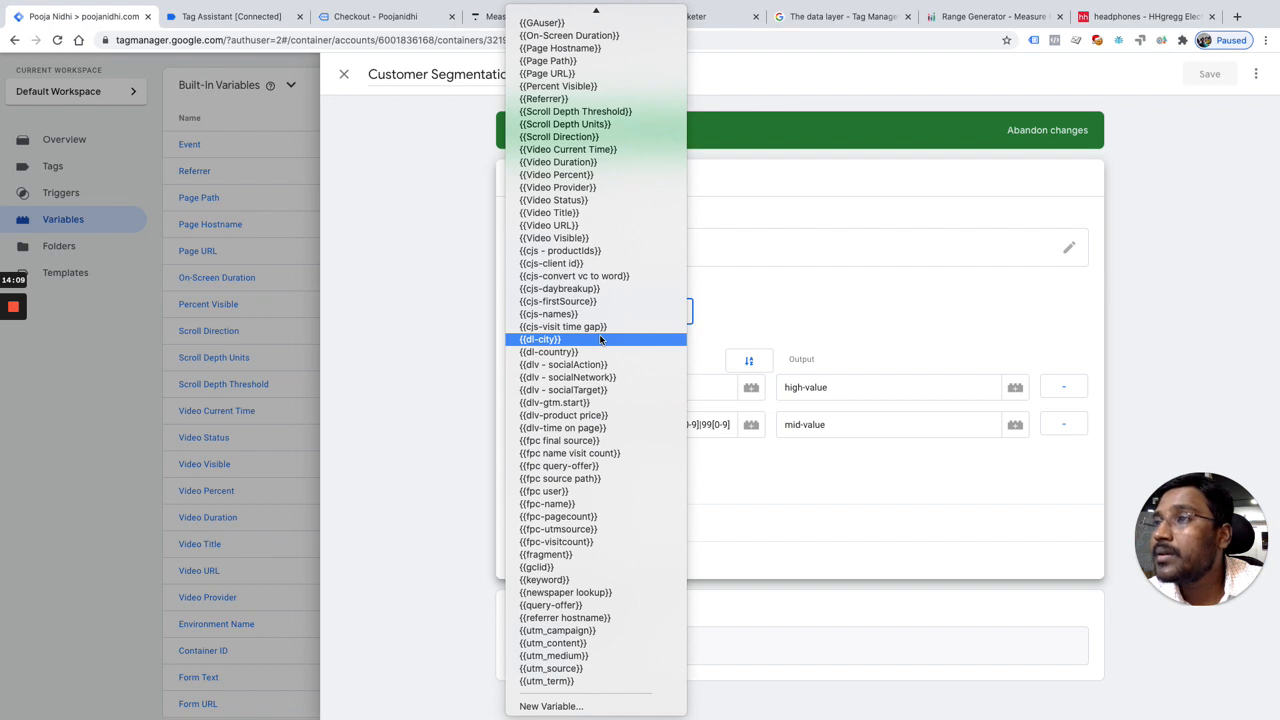
pyautogui.scroll(6, 600, 339)
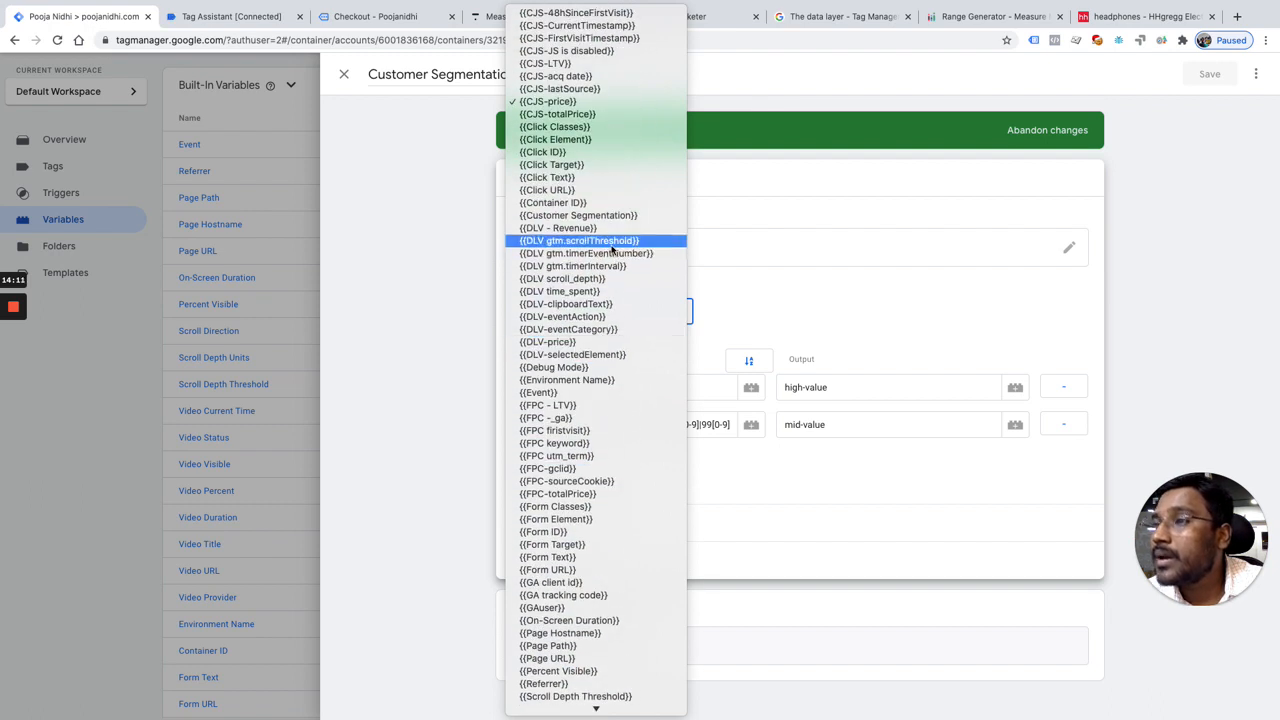
pyautogui.click(612, 230)
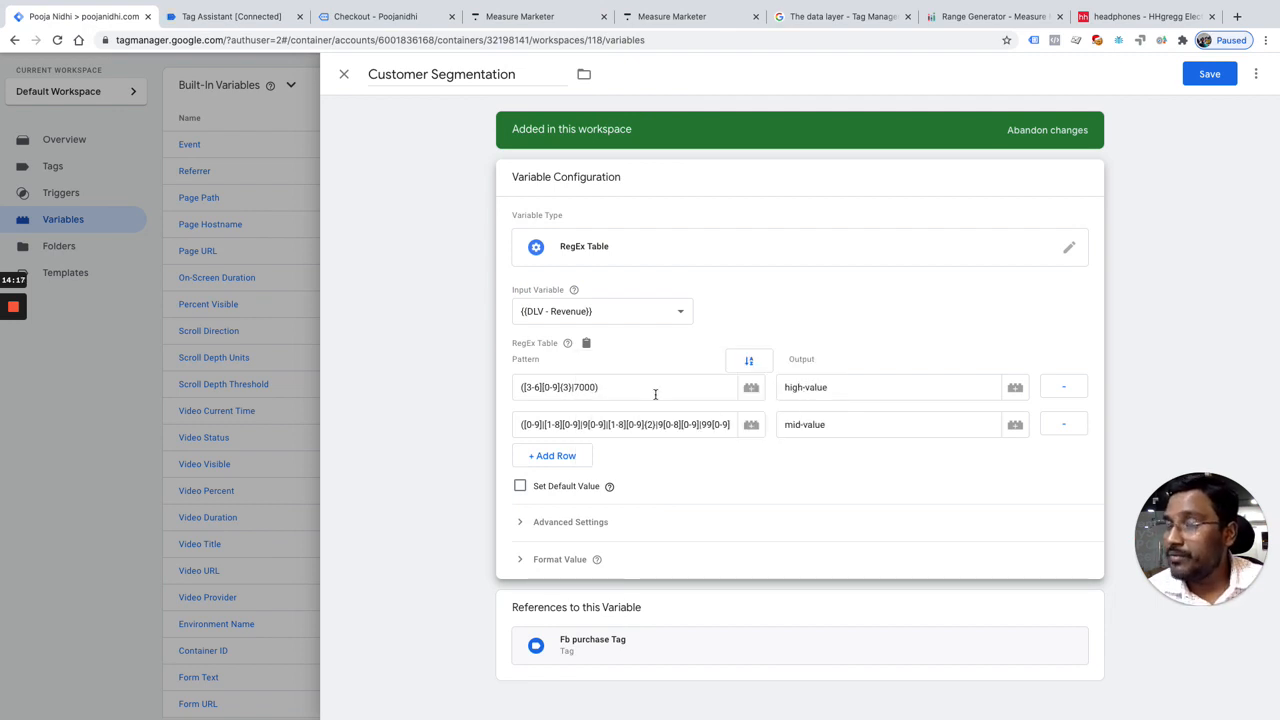
pyautogui.click(1209, 77)
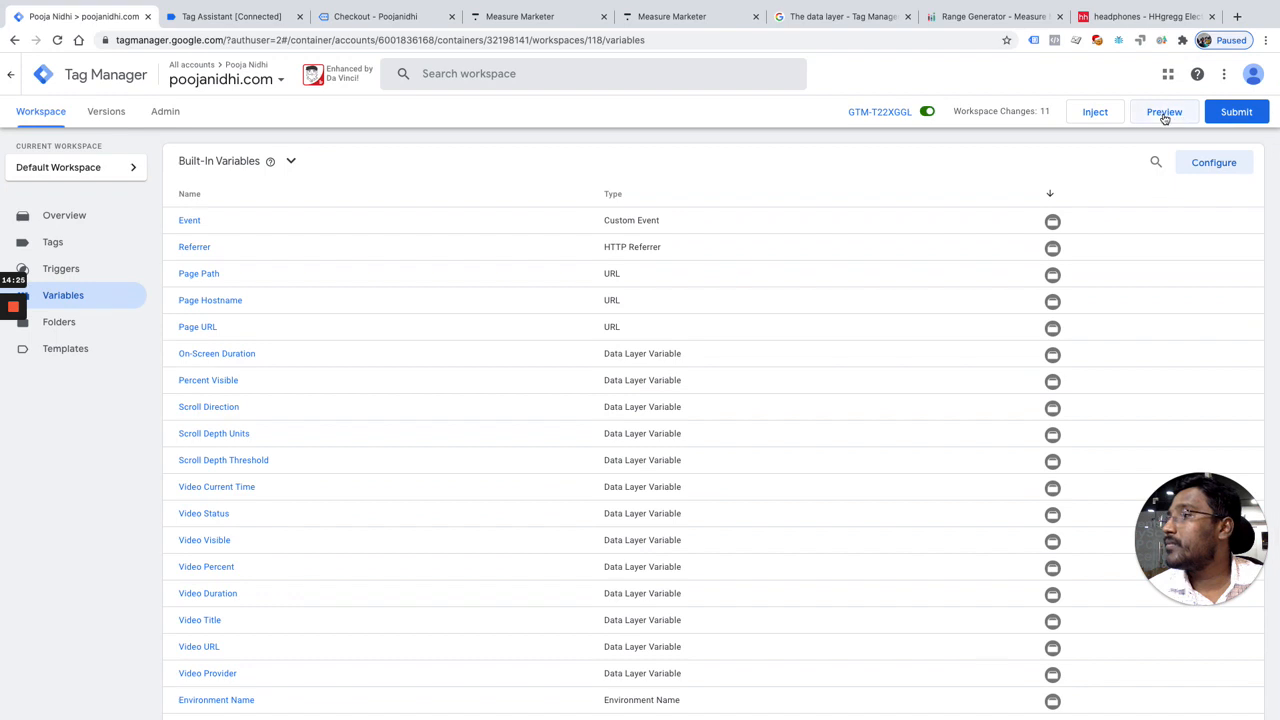
pyautogui.click(1164, 115)
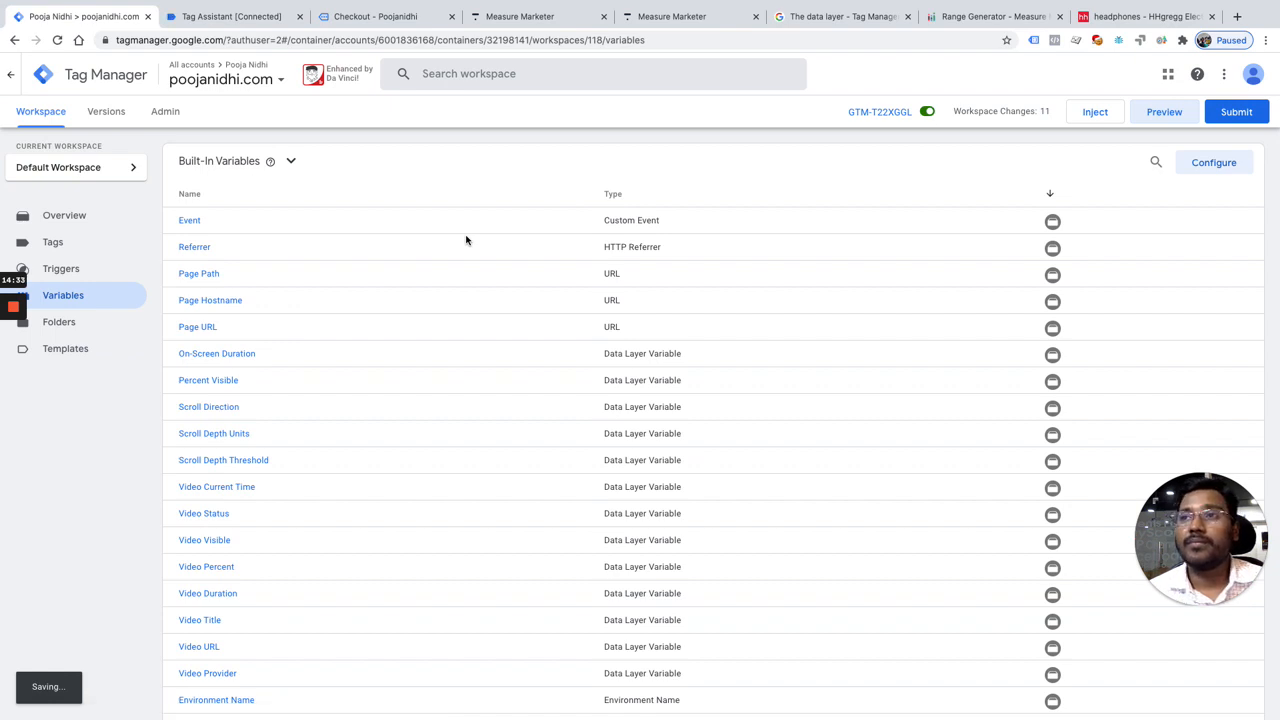
pyautogui.click(249, 18)
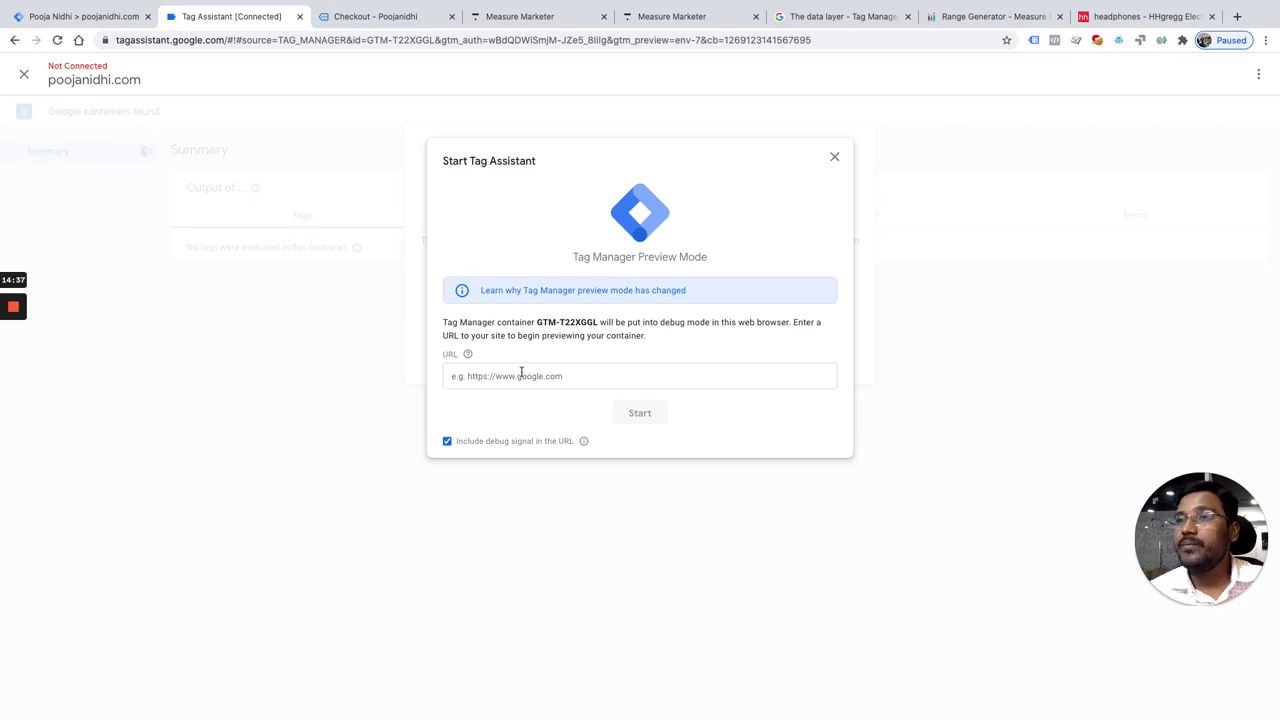
pyautogui.click(384, 17)
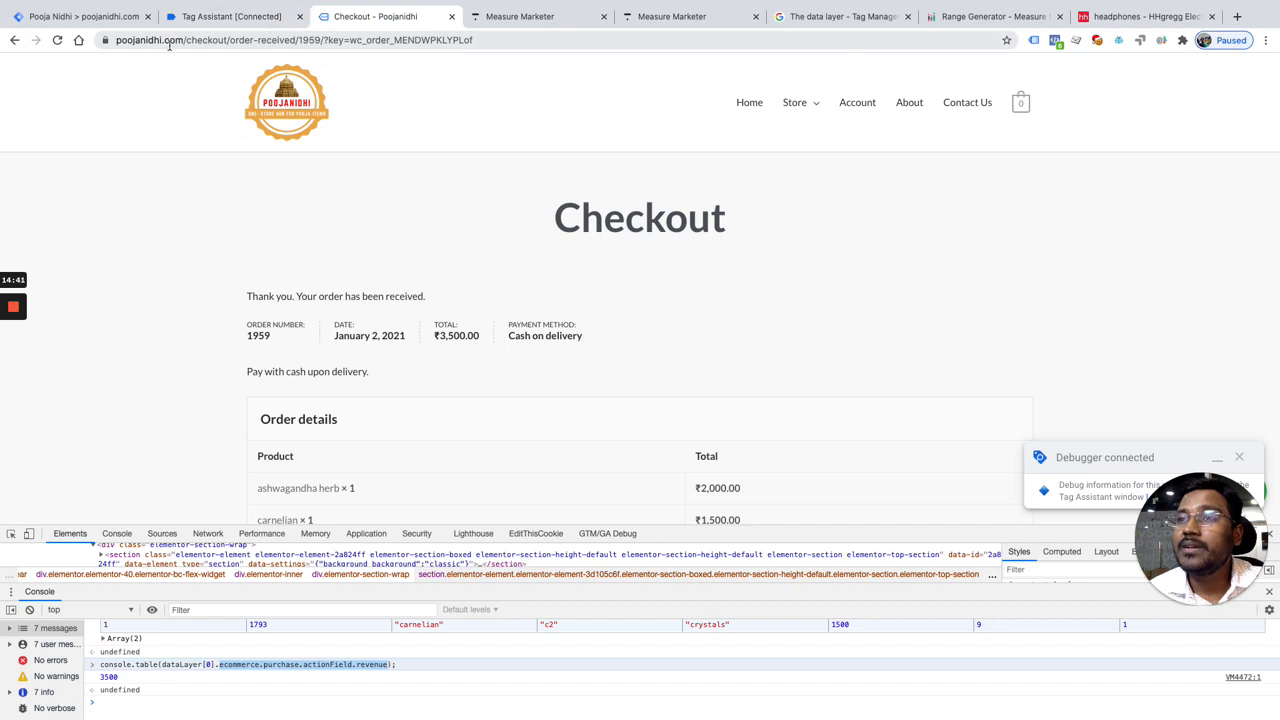
pyautogui.moveTo(182, 40); pyautogui.dragTo(100, 46)
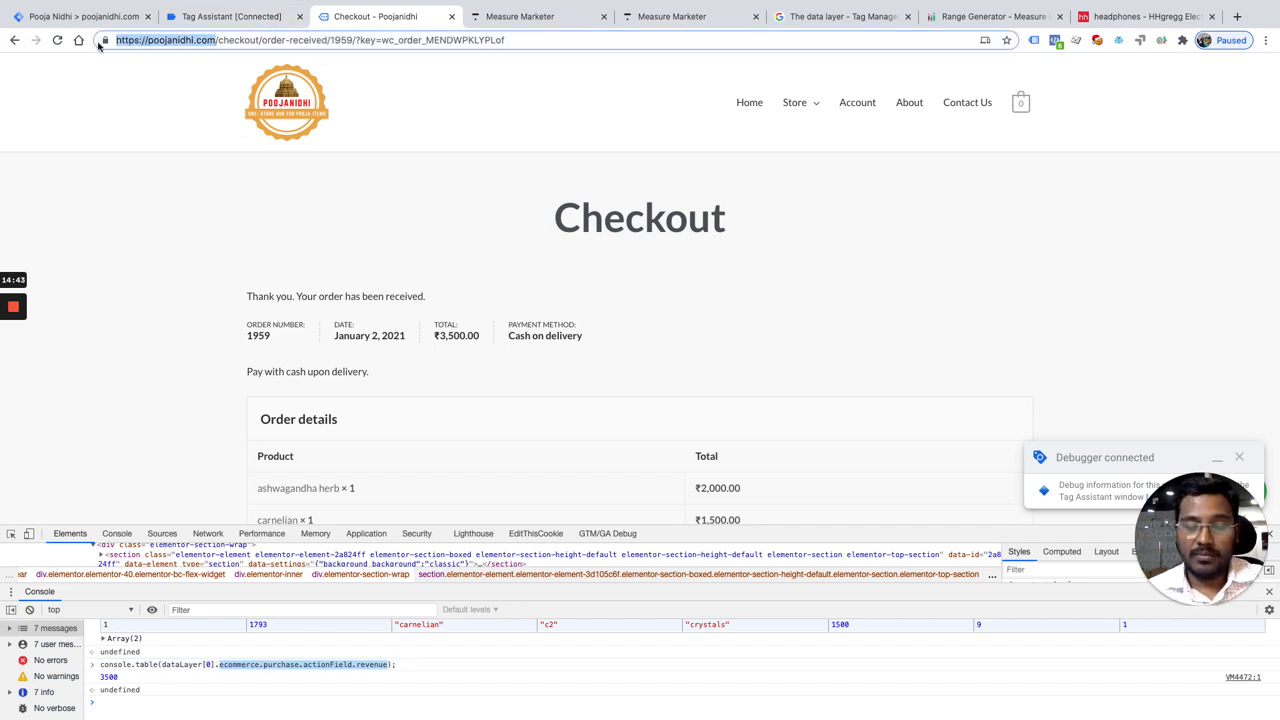
pyautogui.click(250, 18)
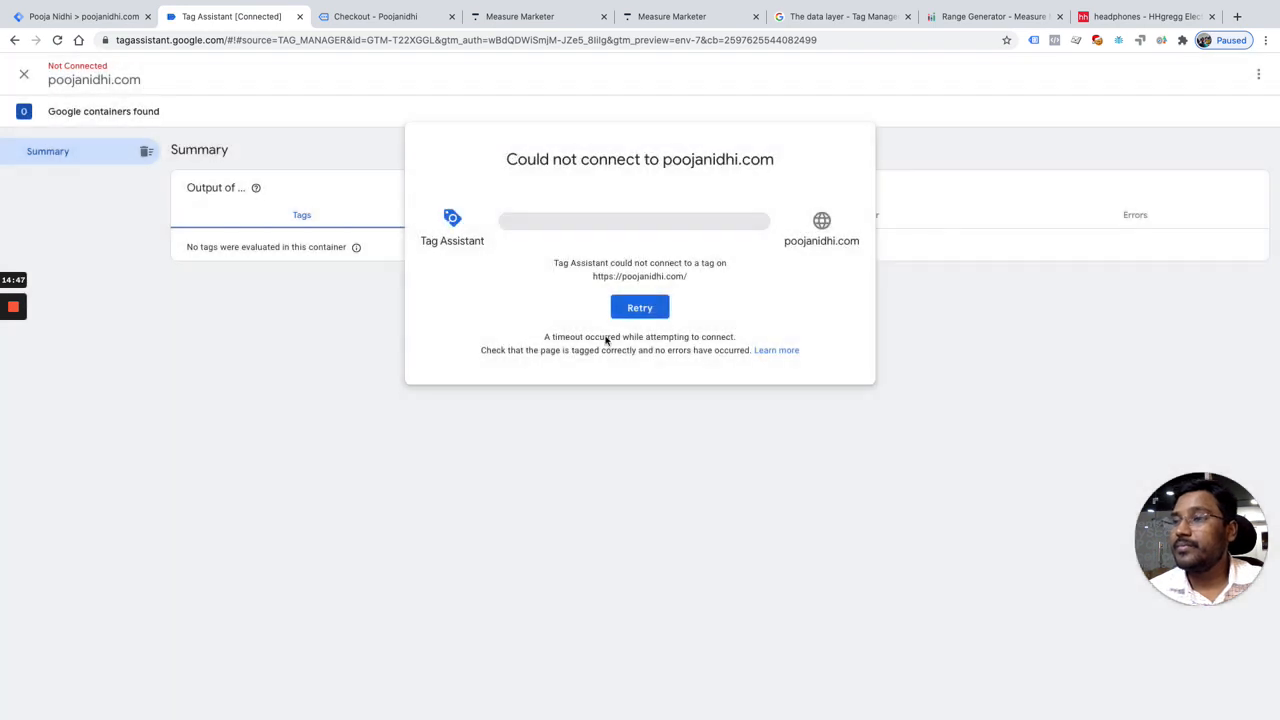
pyautogui.click(640, 307)
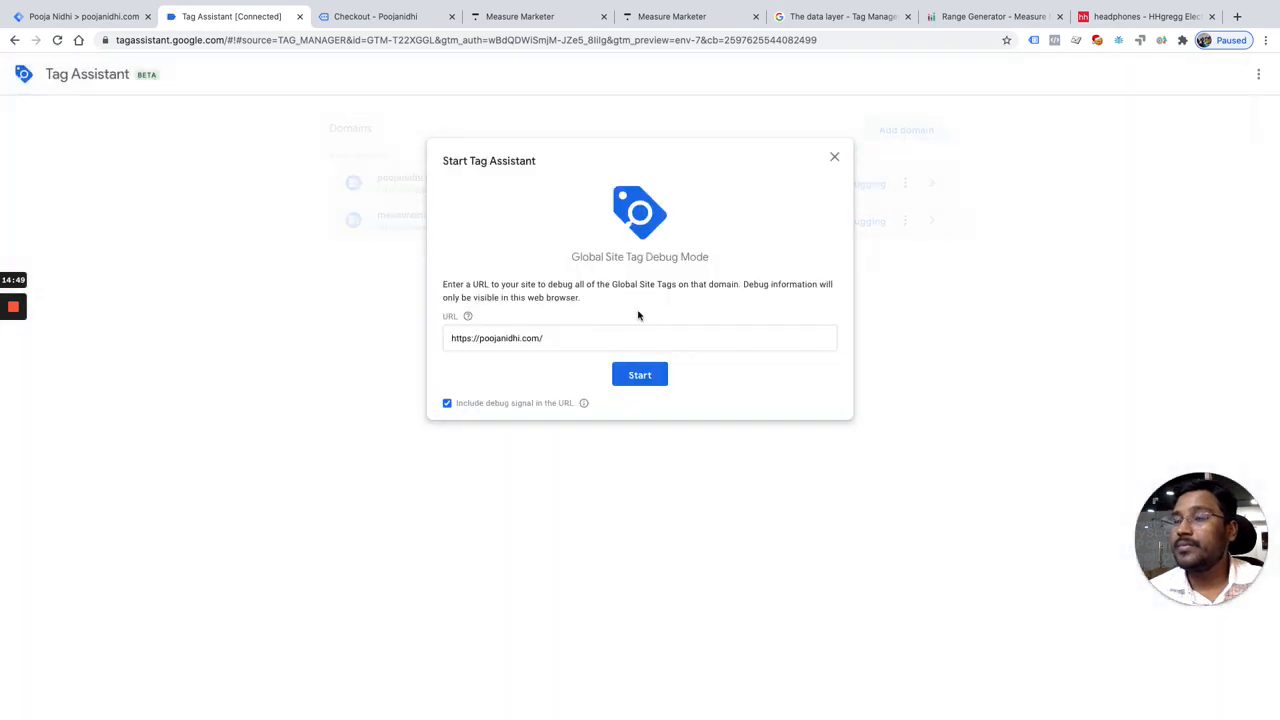
pyautogui.click(640, 374)
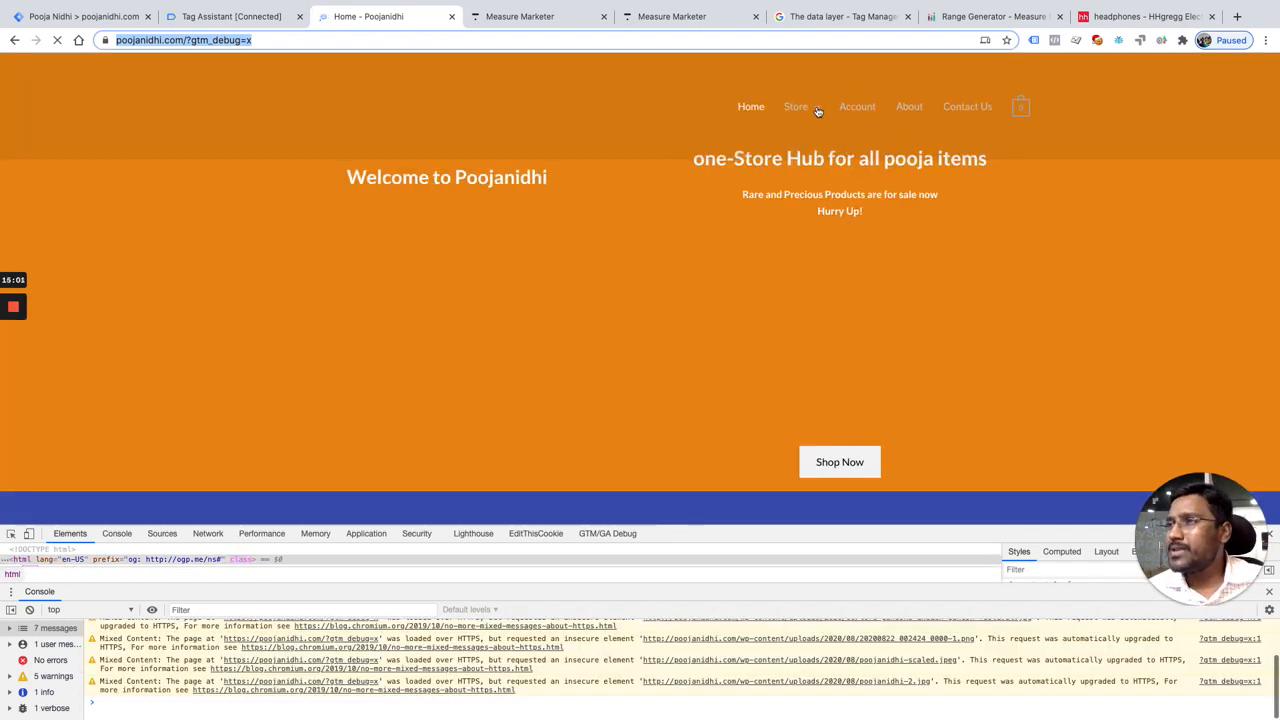
# Step: Open the rudrakshas category of the store and add the Gauri shankar rudraksha product to the cart
pyautogui.moveTo(814, 111)
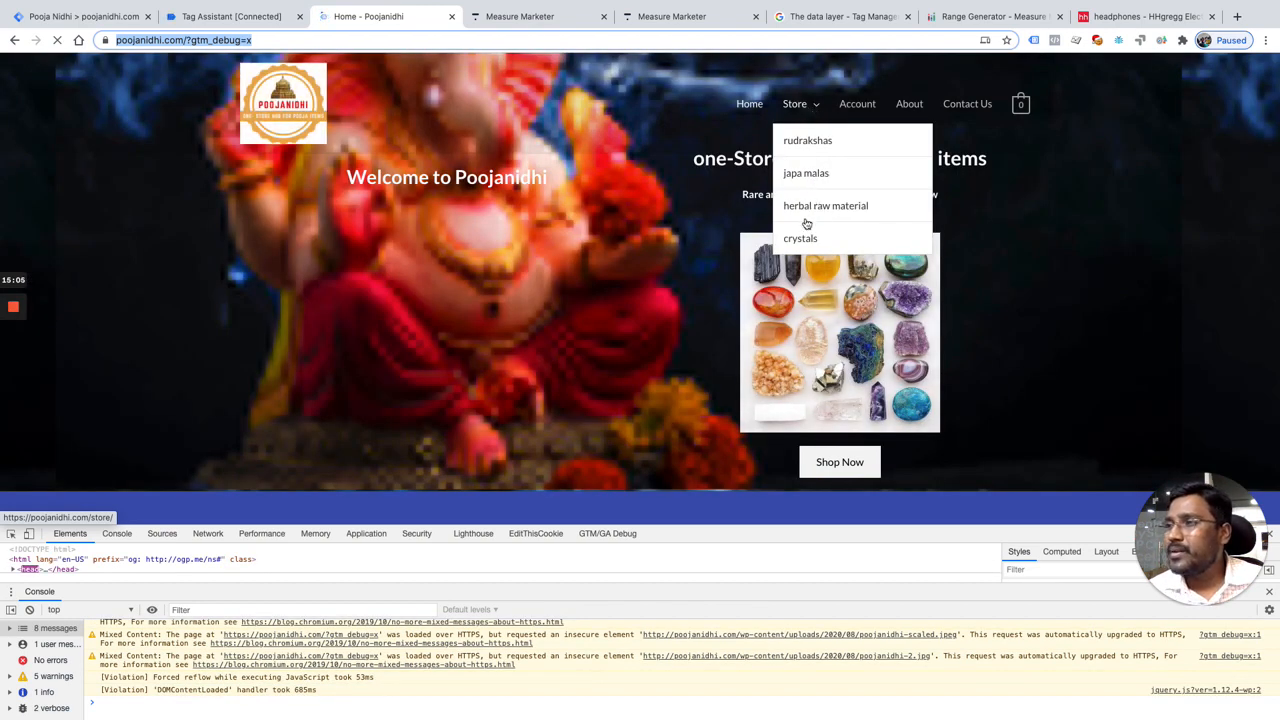
pyautogui.click(820, 143)
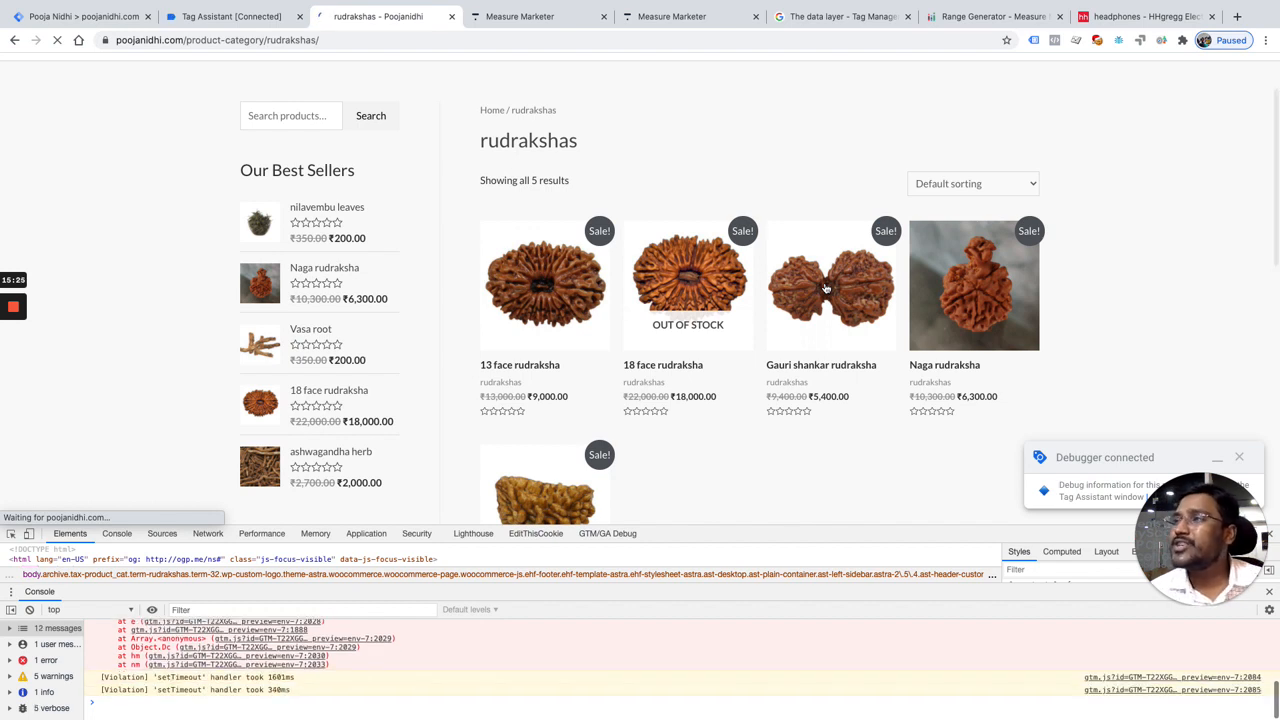
pyautogui.click(826, 288)
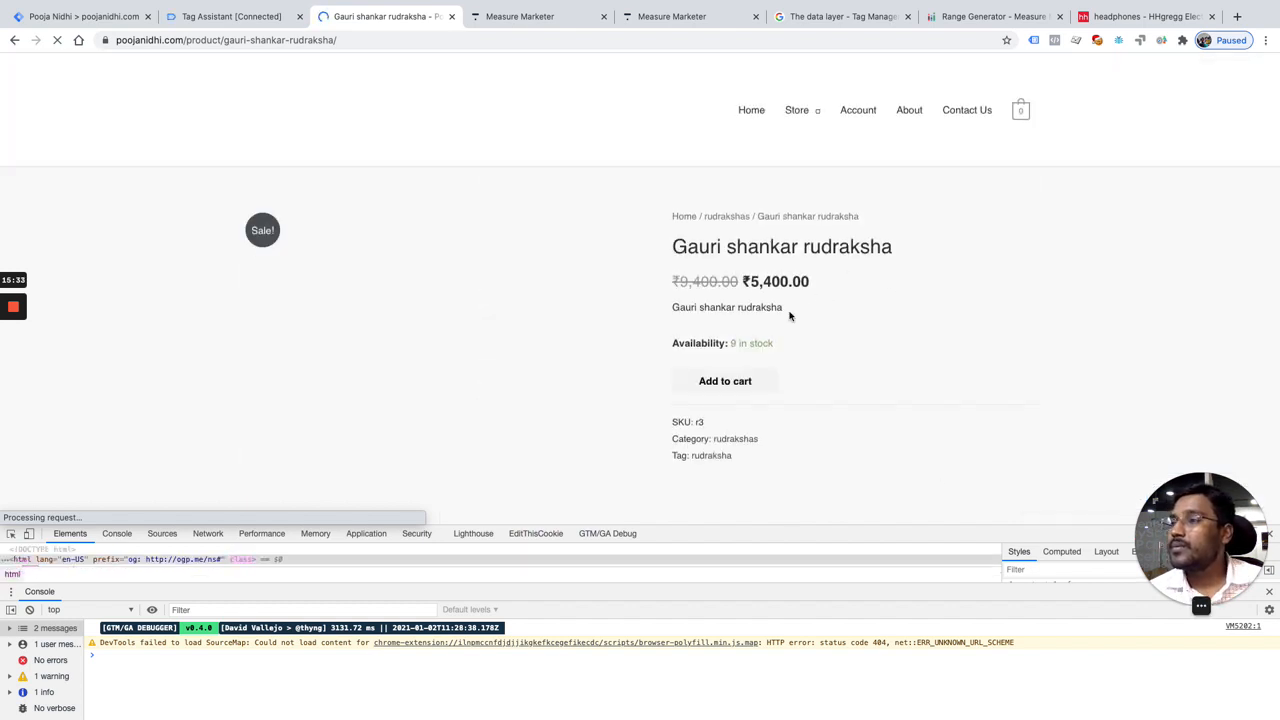
pyautogui.scroll(-3, 789, 317)
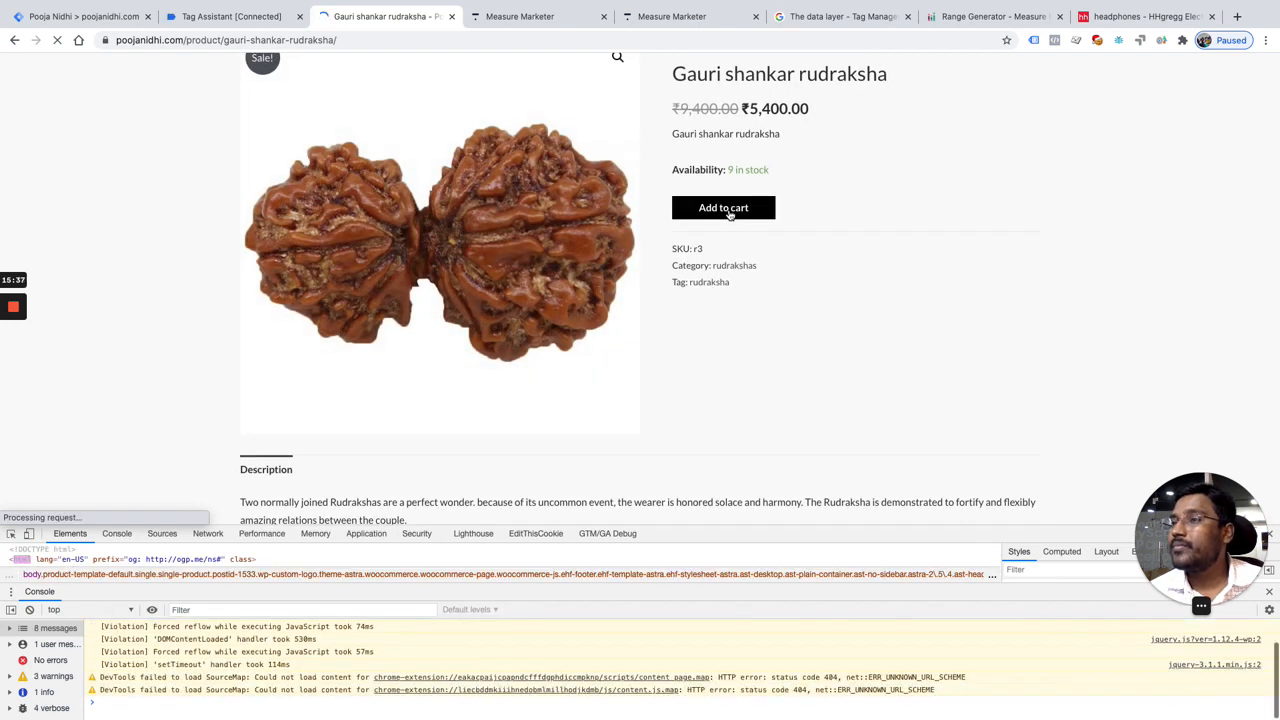
pyautogui.click(729, 210)
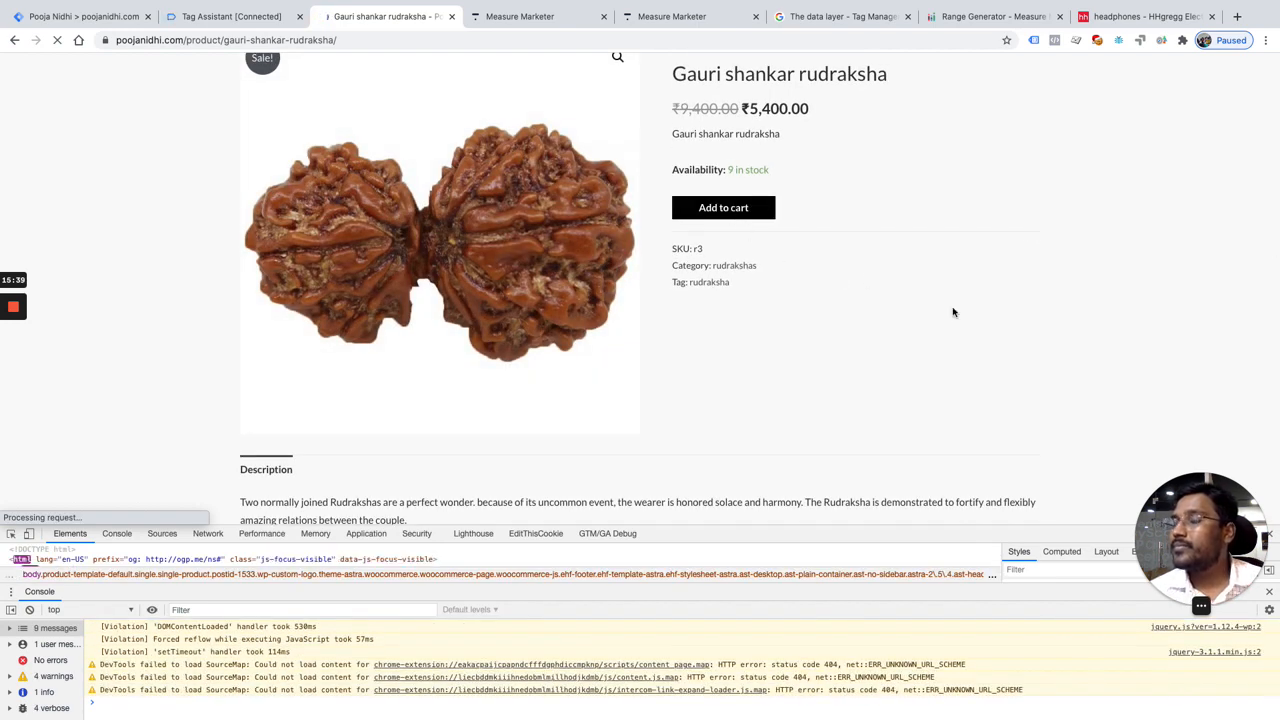
# Step: Proceed from the cart to checkout and place the cash-on-delivery order with the prefilled billing details
pyautogui.scroll(-2, 852, 377)
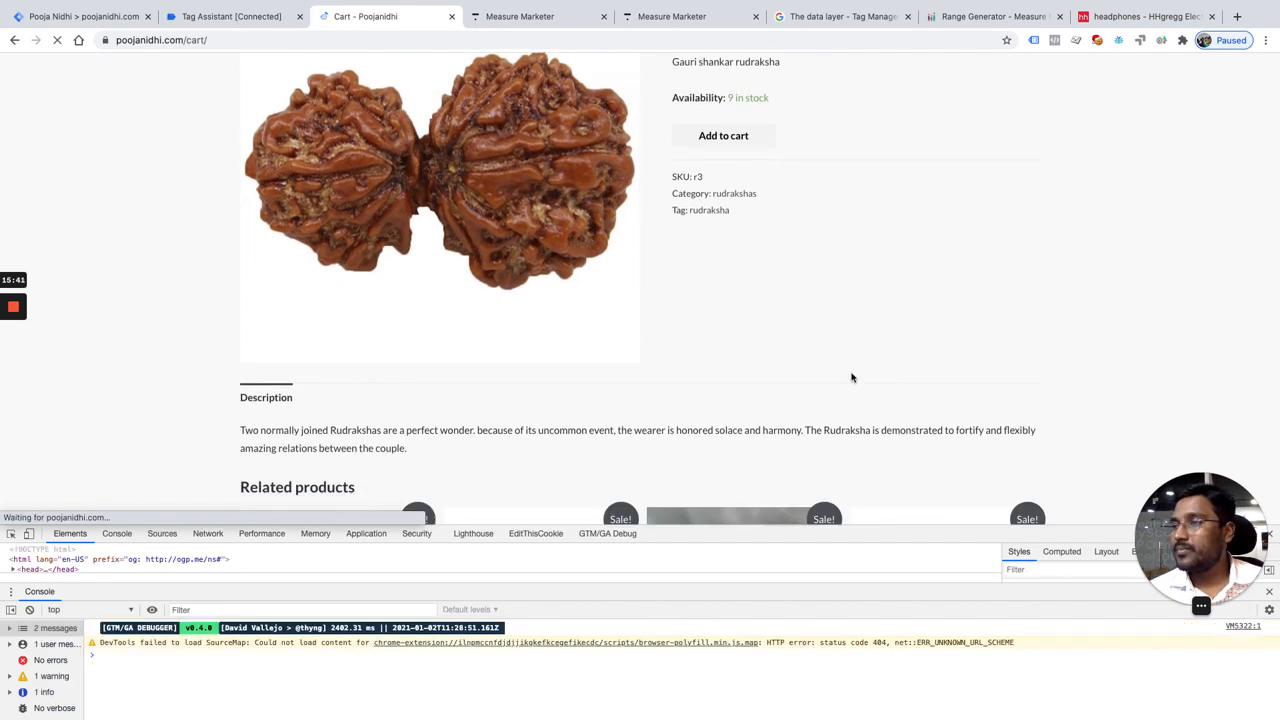
pyautogui.scroll(1, 852, 377)
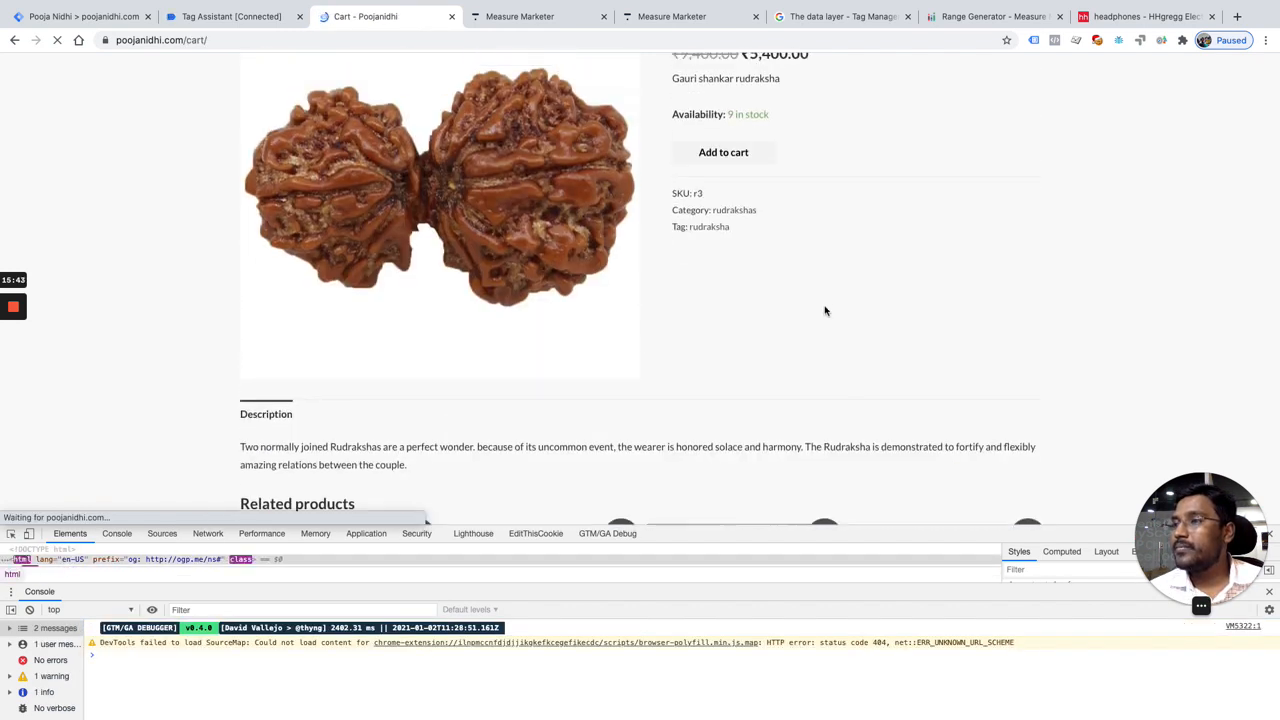
pyautogui.scroll(-3, 826, 308)
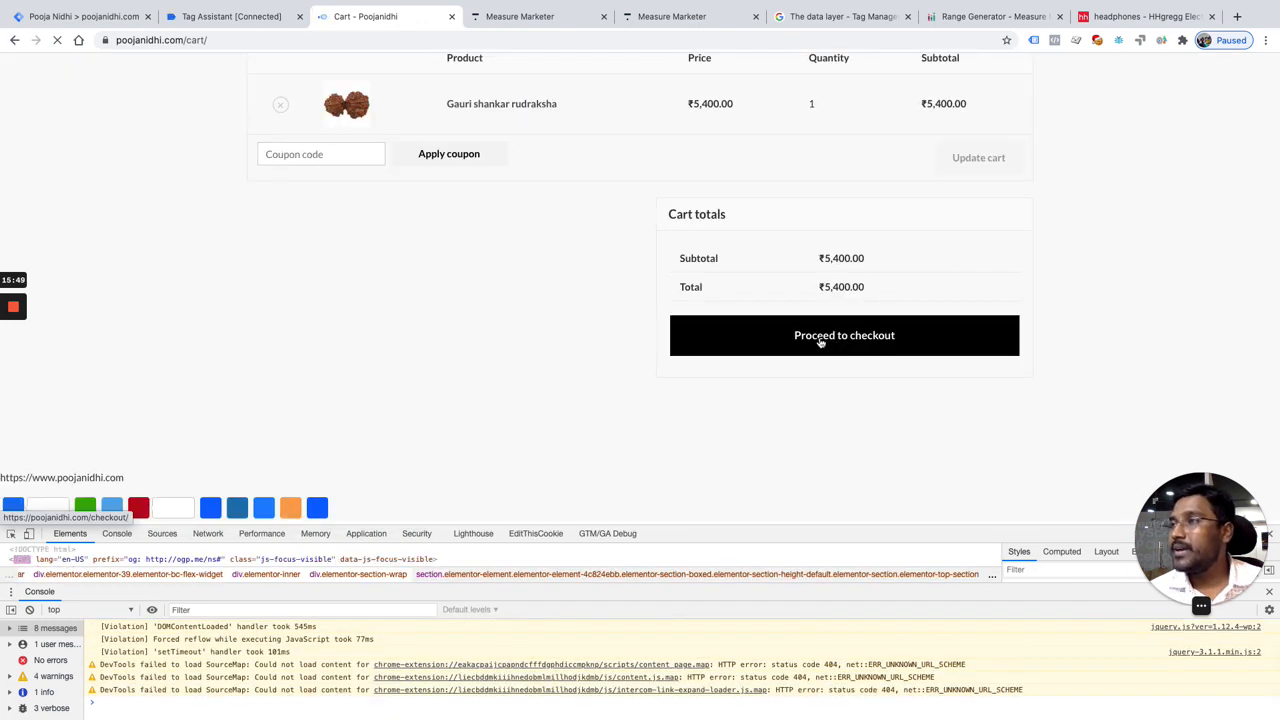
pyautogui.click(820, 341)
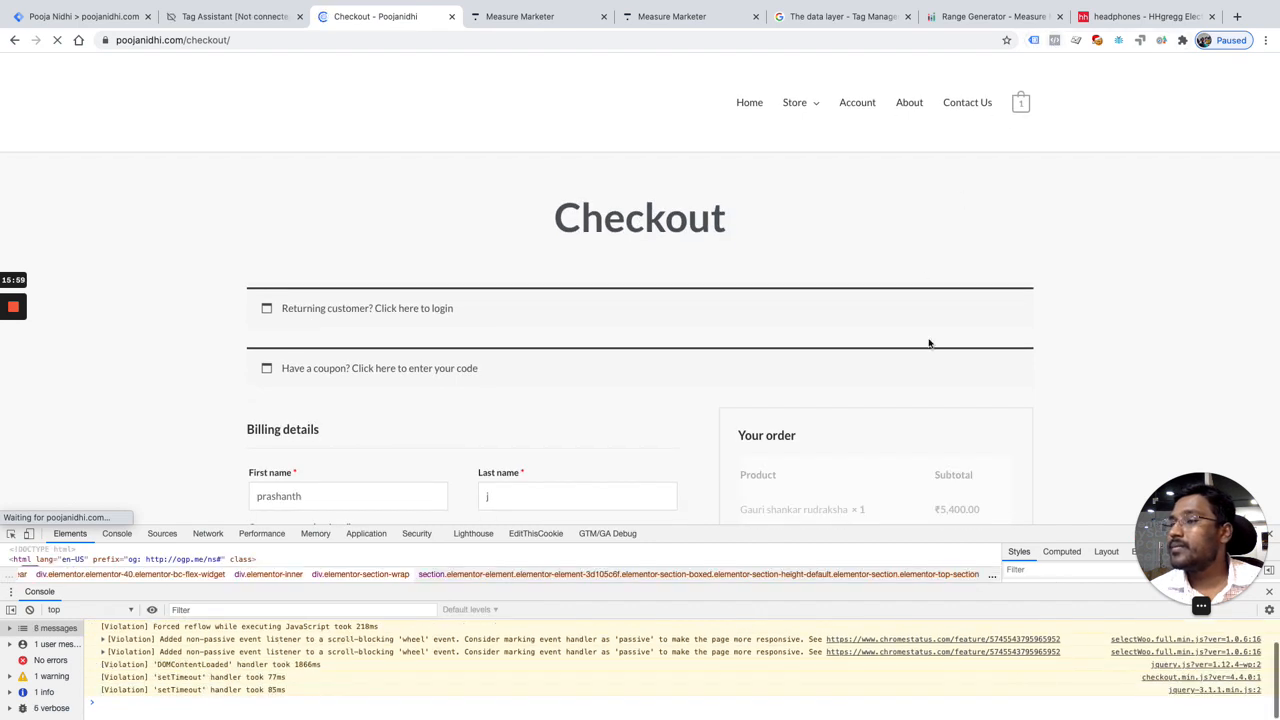
pyautogui.scroll(-4, 928, 343)
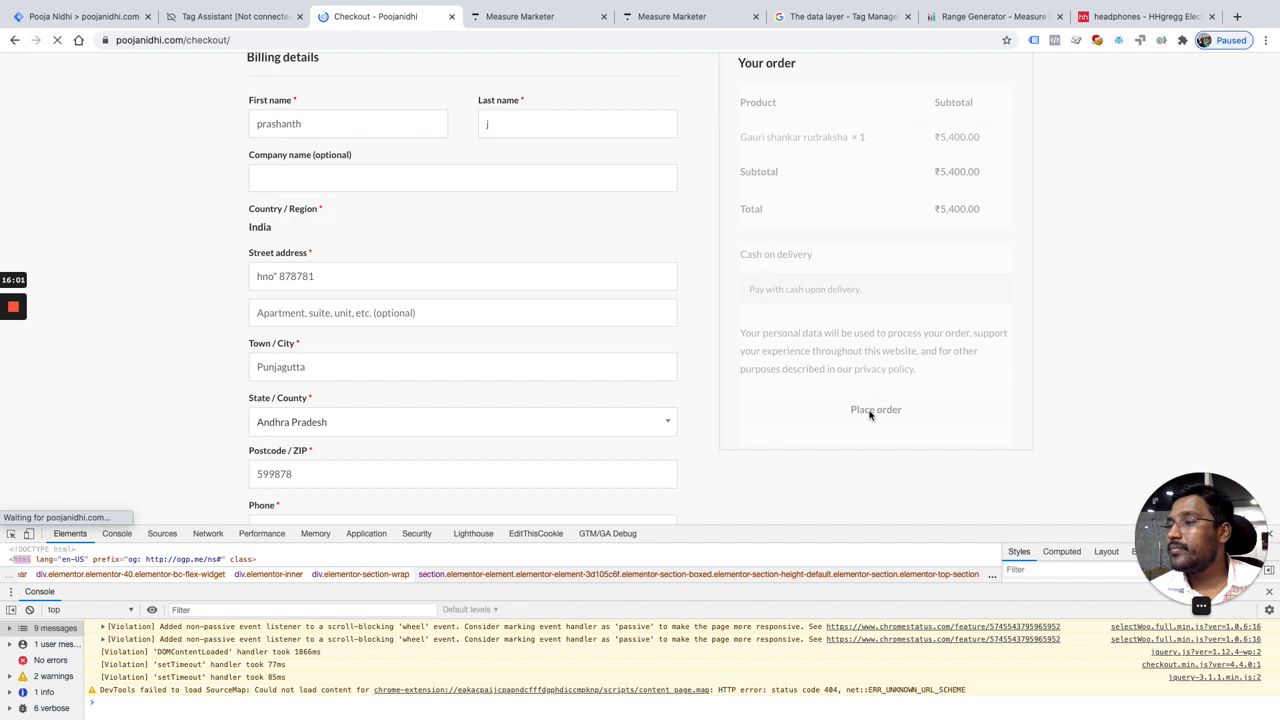
pyautogui.scroll(-1, 870, 415)
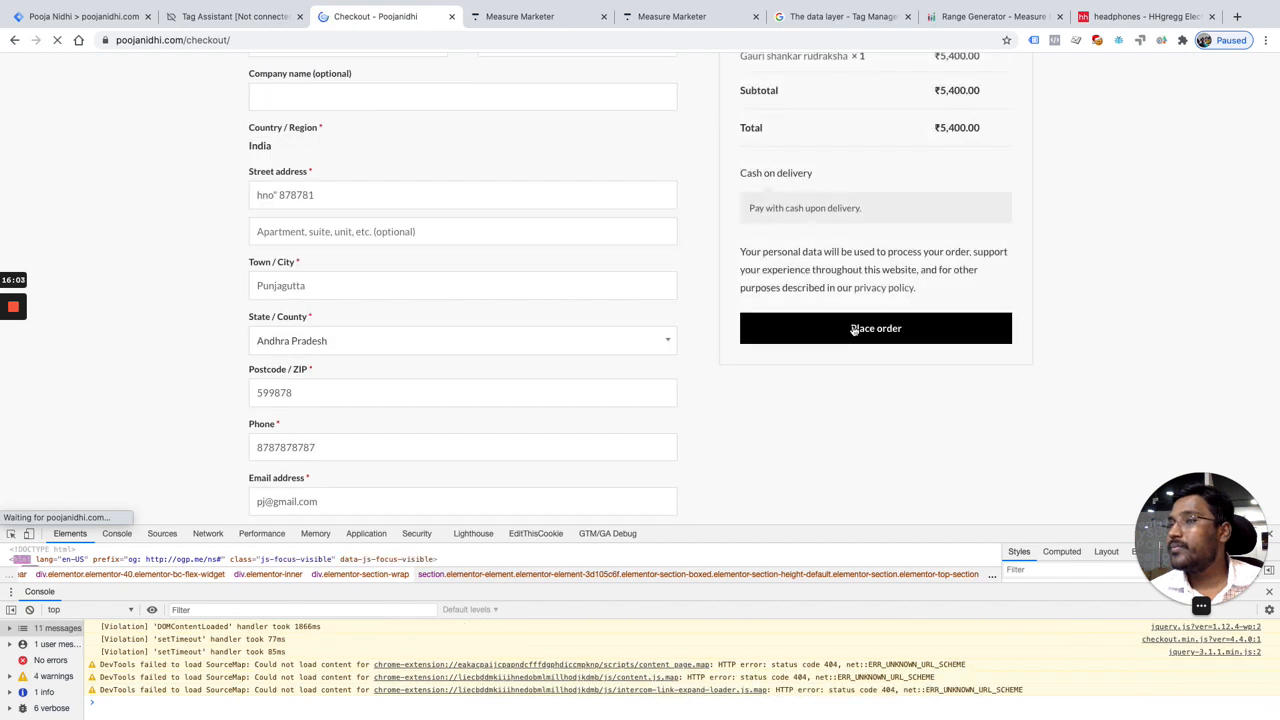
pyautogui.click(853, 330)
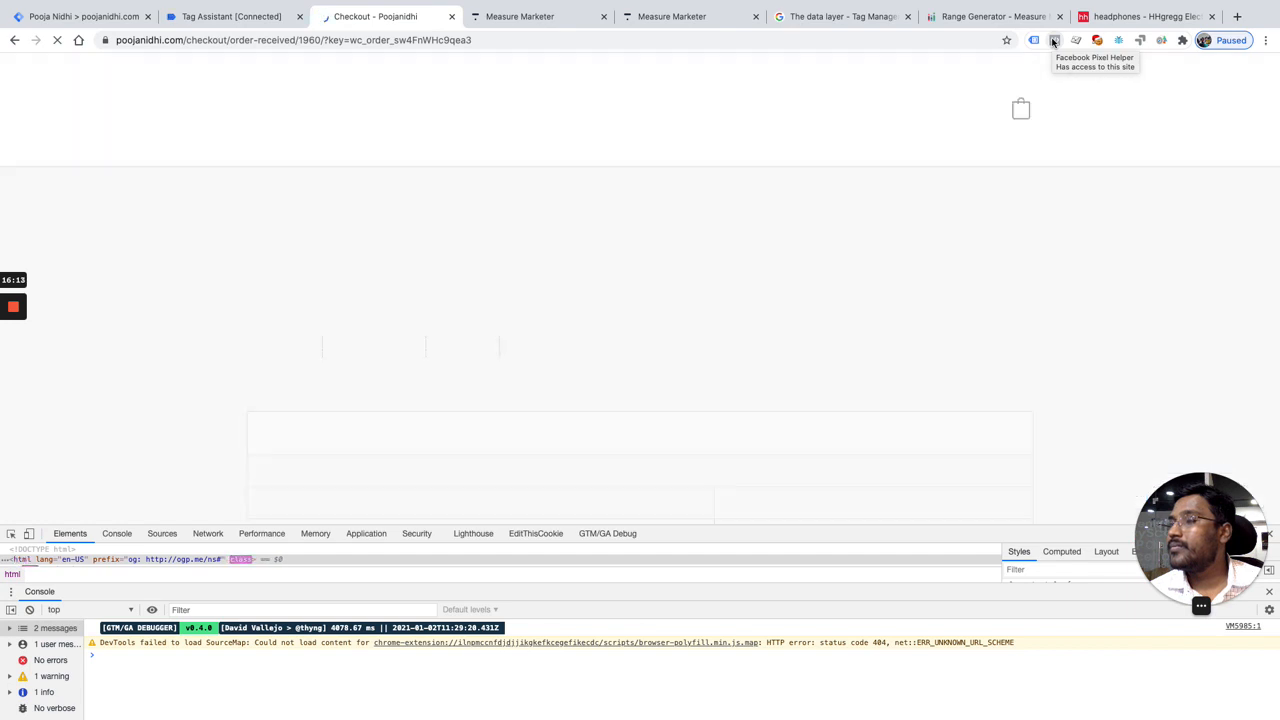
# Step: Inspect the custom parameters sent with the Purchase event in Facebook Pixel Helper on the order-received page
pyautogui.click(1053, 41)
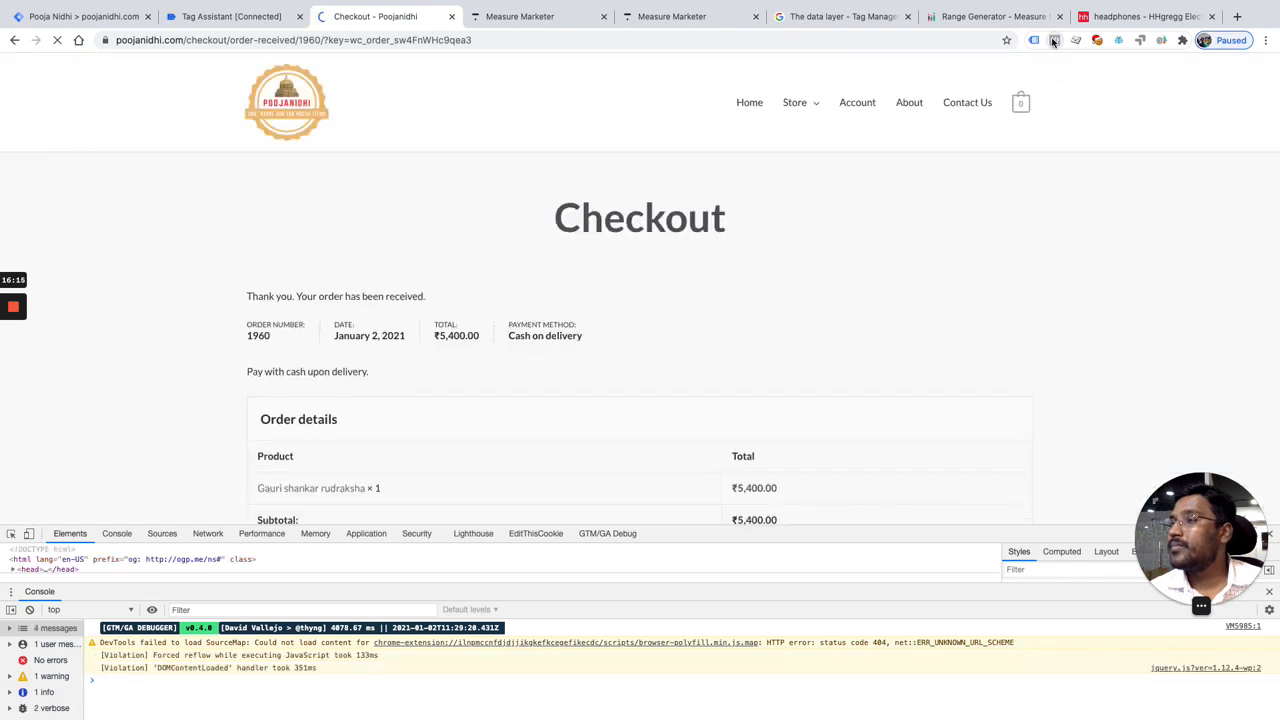
pyautogui.click(1141, 249)
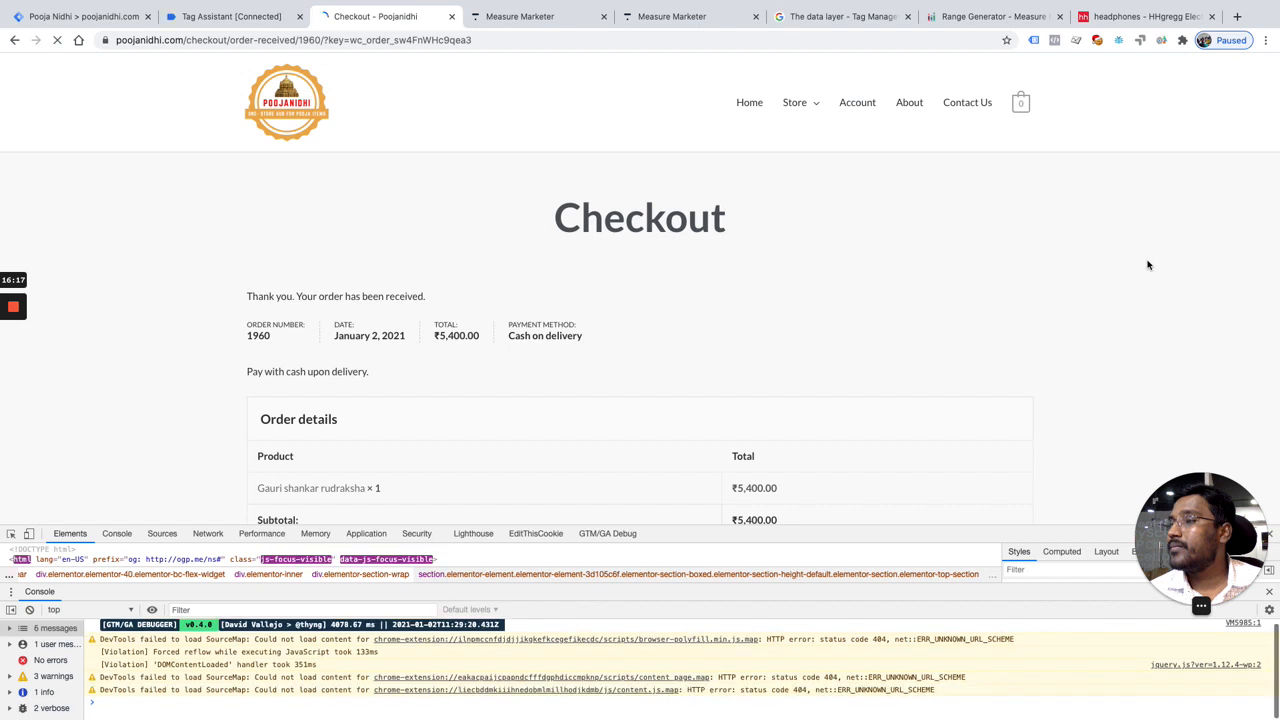
pyautogui.scroll(-3, 1146, 263)
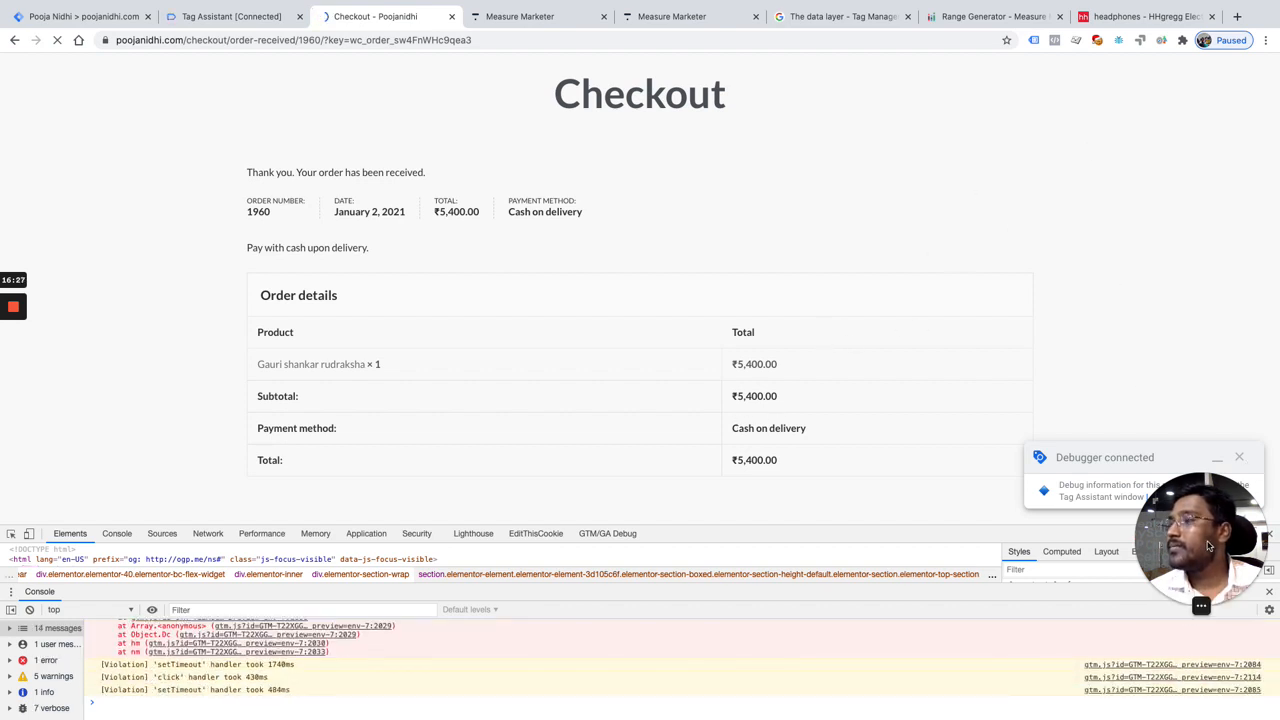
pyautogui.click(1056, 44)
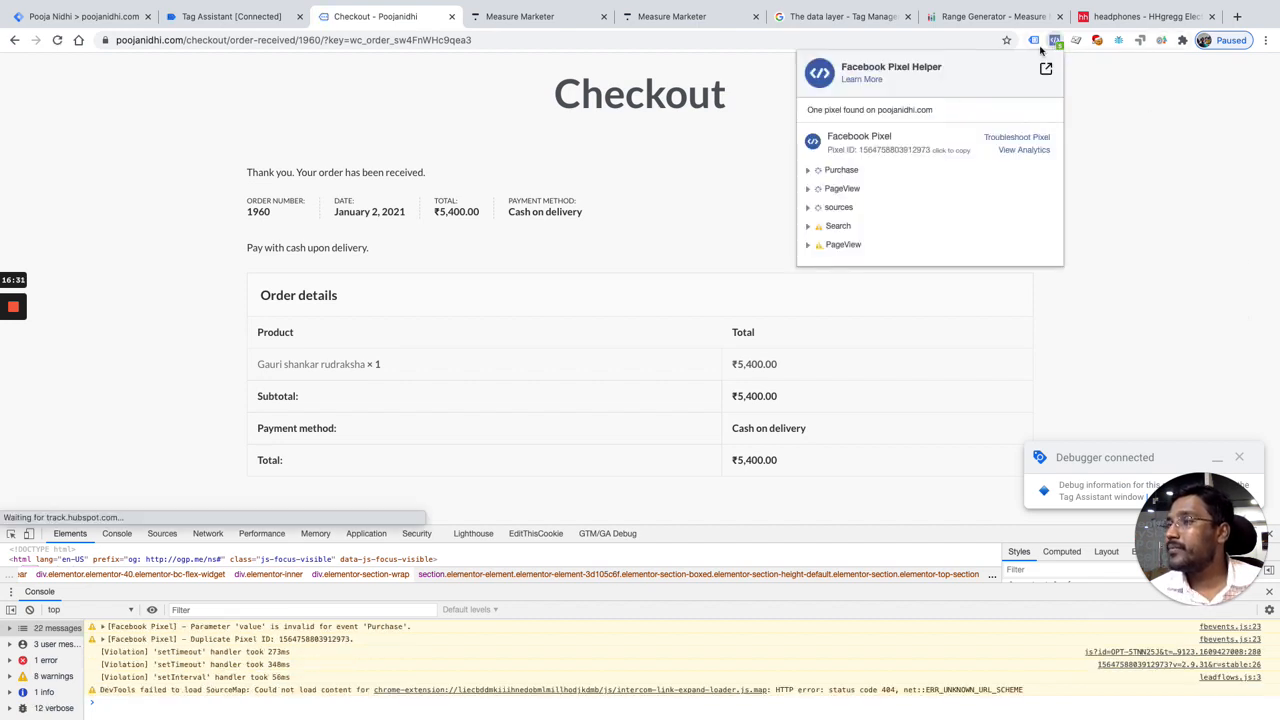
pyautogui.click(807, 172)
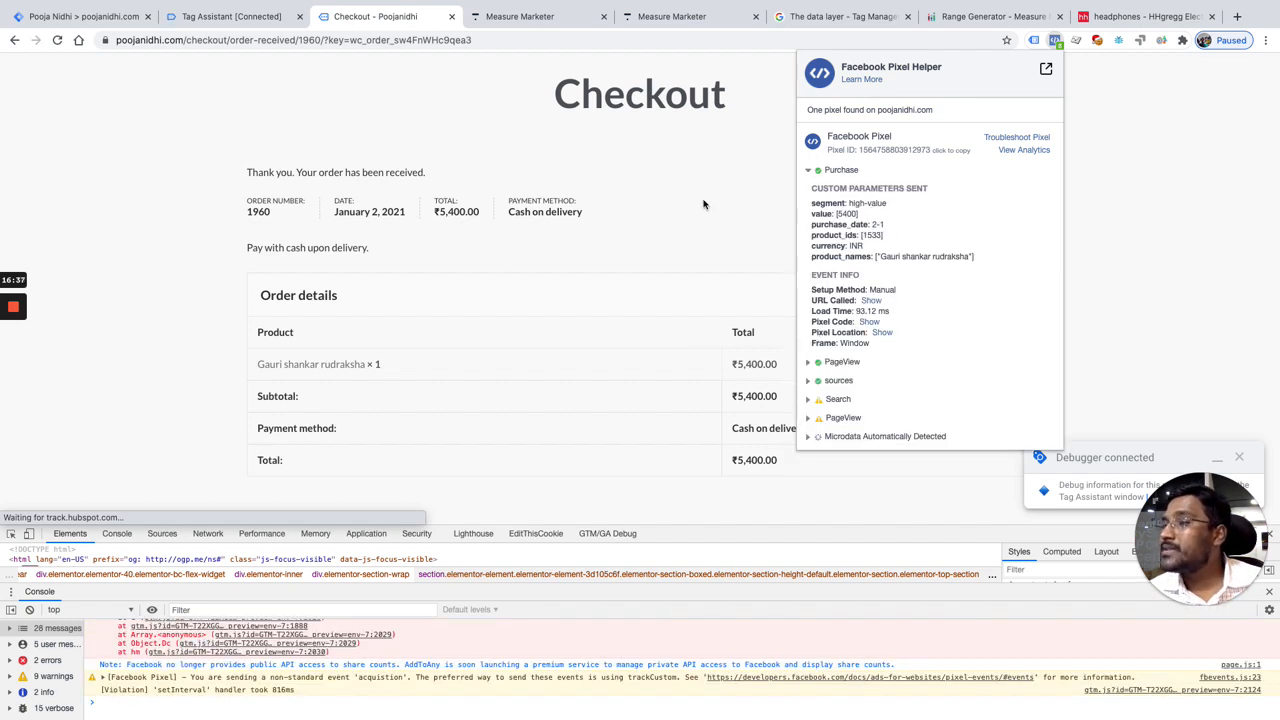
pyautogui.scroll(-1, 750, 368)
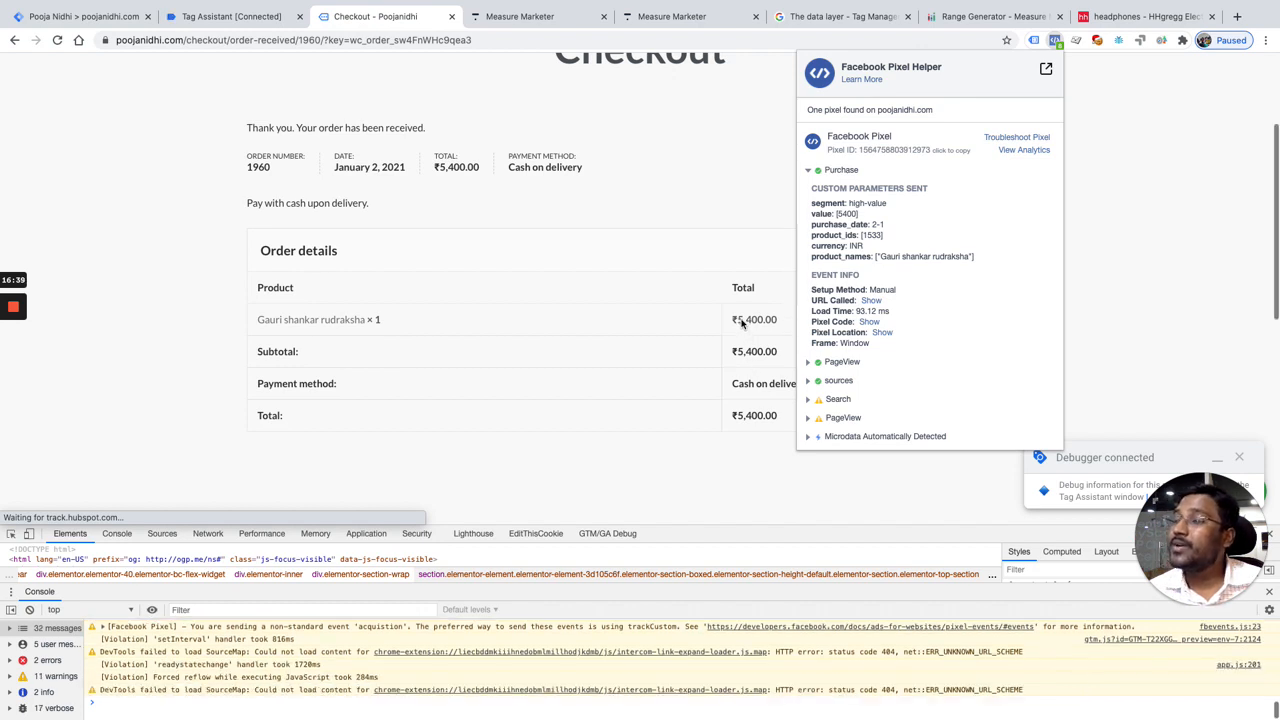